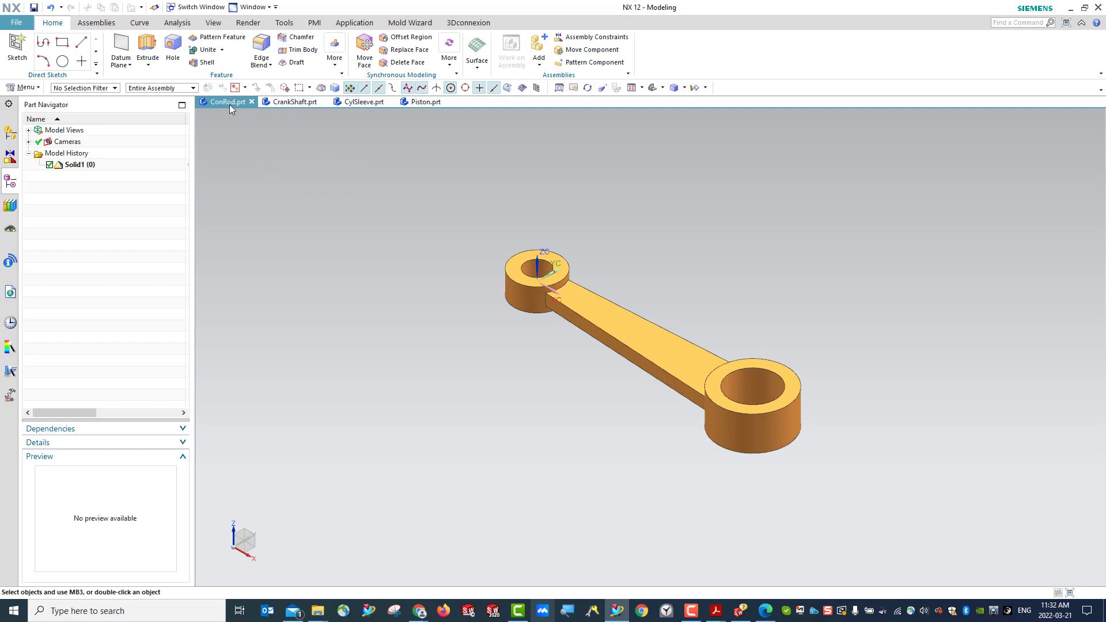
- Look through the open CrankShaft, CylSleeve and Piston parts and the Piston's model history
{"action": "left_click", "coordinate": [281, 103]}
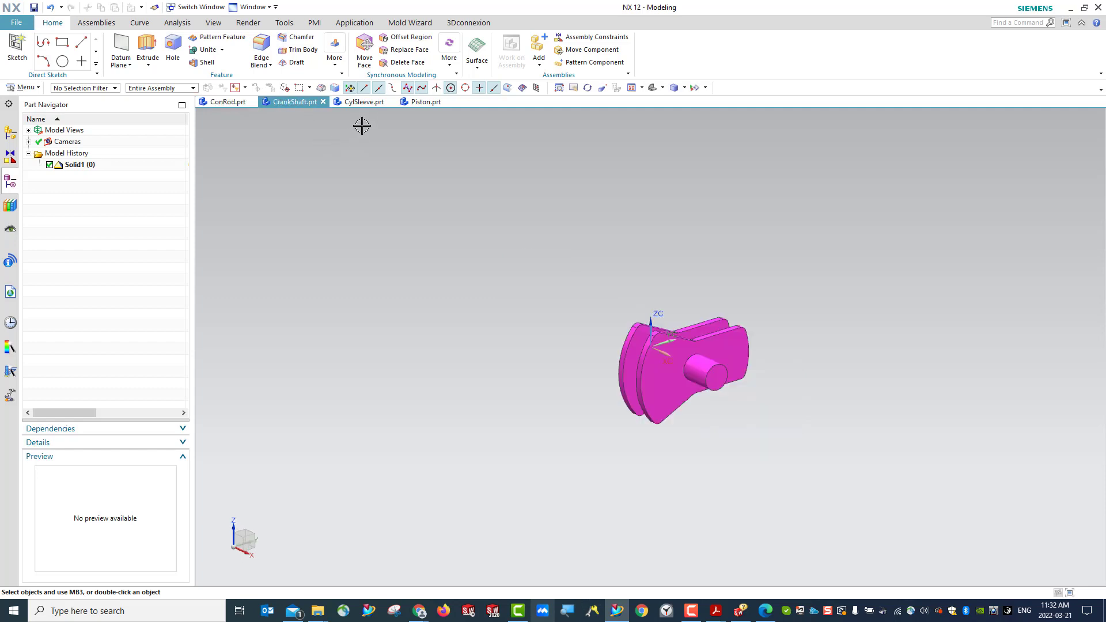
{"action": "left_click", "coordinate": [364, 103]}
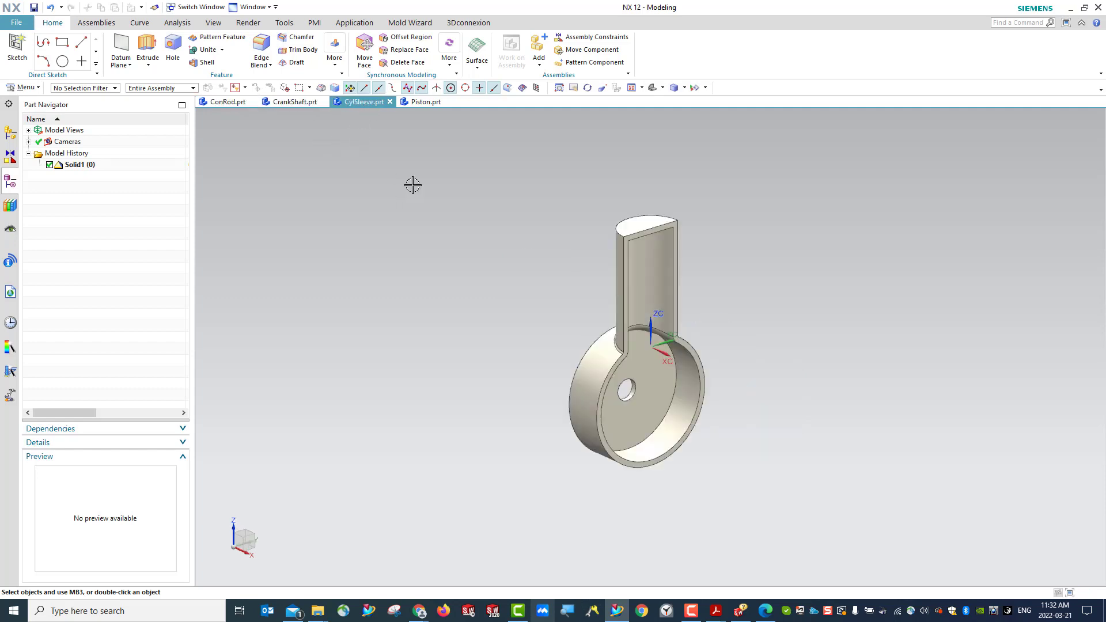
{"action": "left_click", "coordinate": [417, 103]}
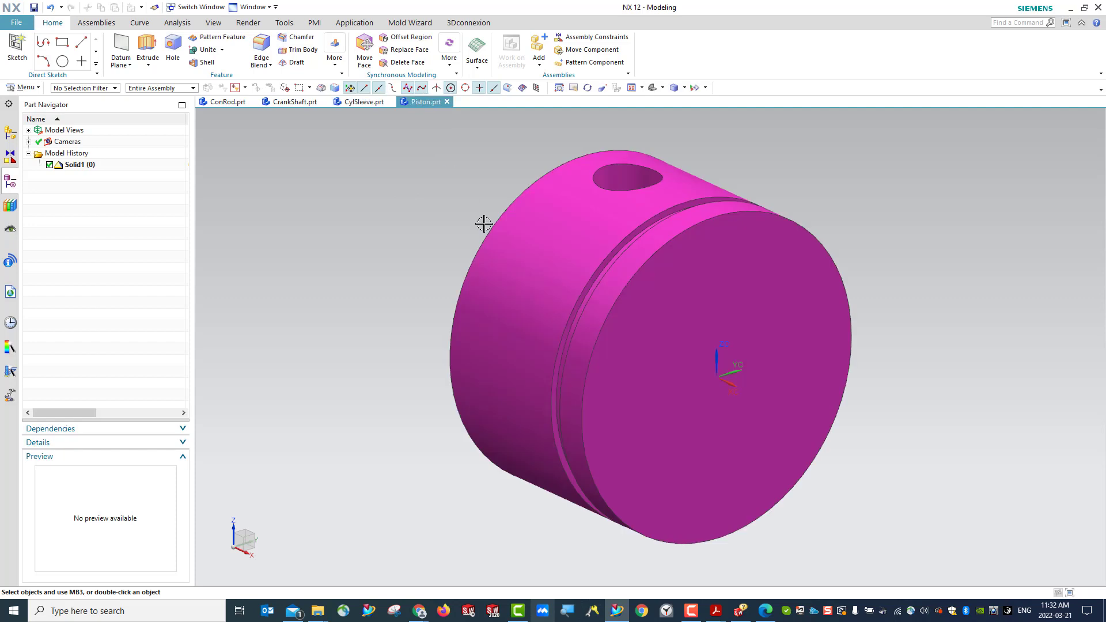
{"action": "left_click", "coordinate": [89, 165]}
{"action": "mouse_move", "coordinate": [218, 110]}
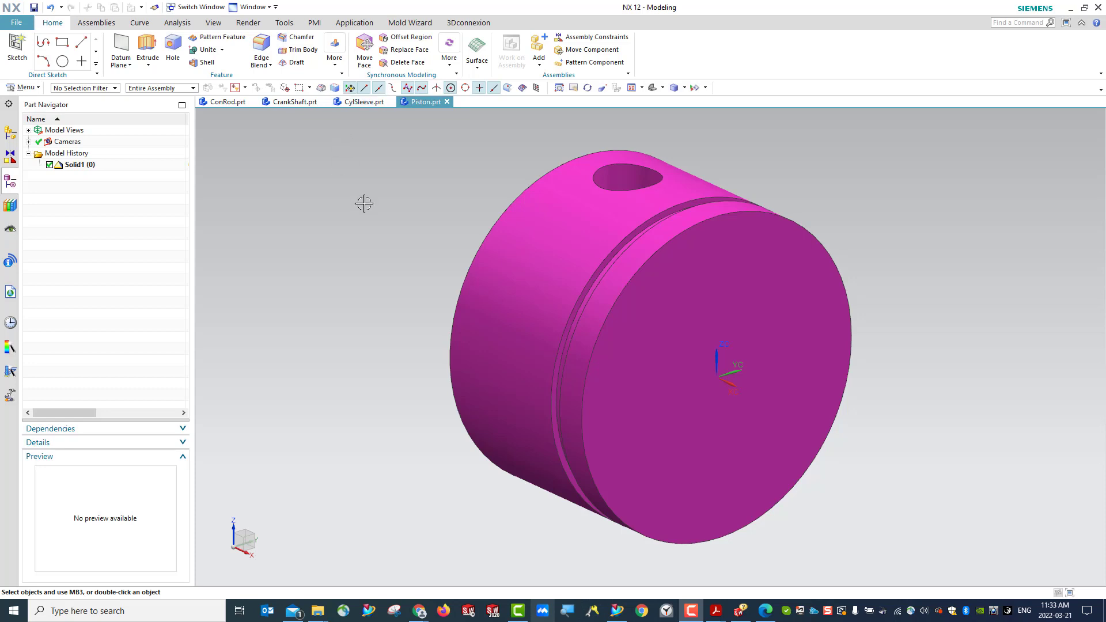
- Check the displayed part properties of Piston.prt, including its units, and close them
{"action": "left_click", "coordinate": [38, 91]}
{"action": "left_click", "coordinate": [25, 91]}
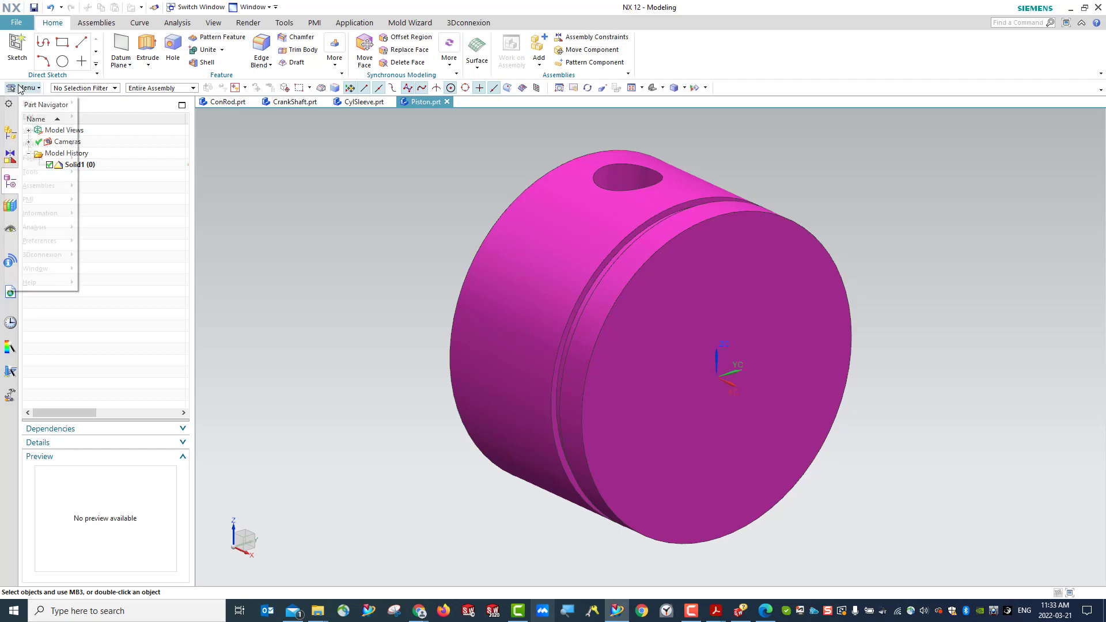
{"action": "left_click", "coordinate": [25, 91]}
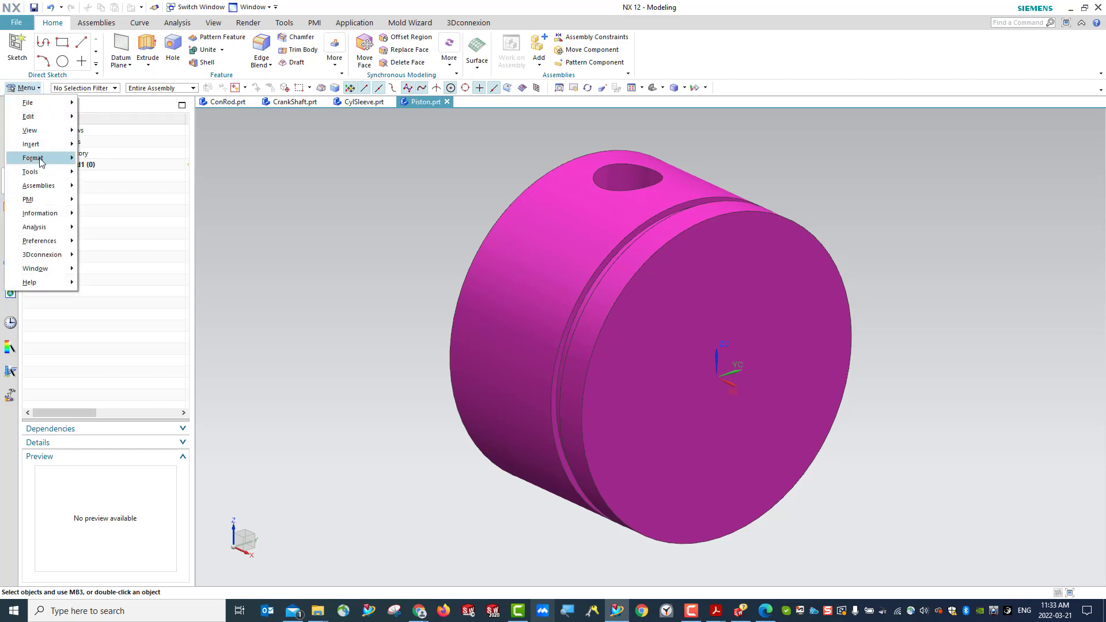
{"action": "mouse_move", "coordinate": [41, 163]}
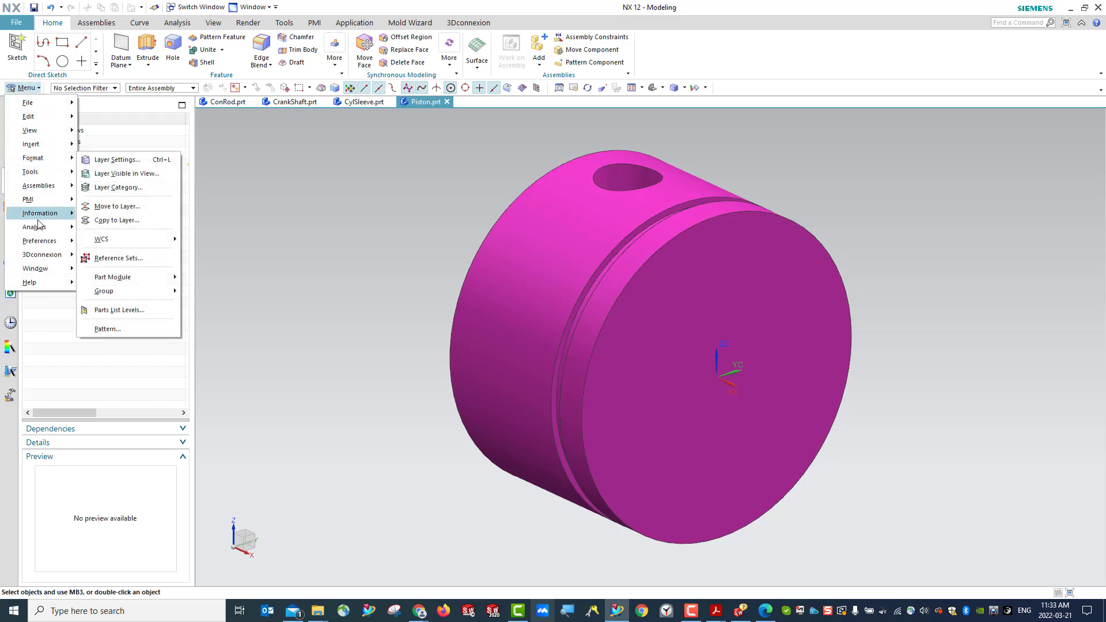
{"action": "left_click", "coordinate": [17, 23]}
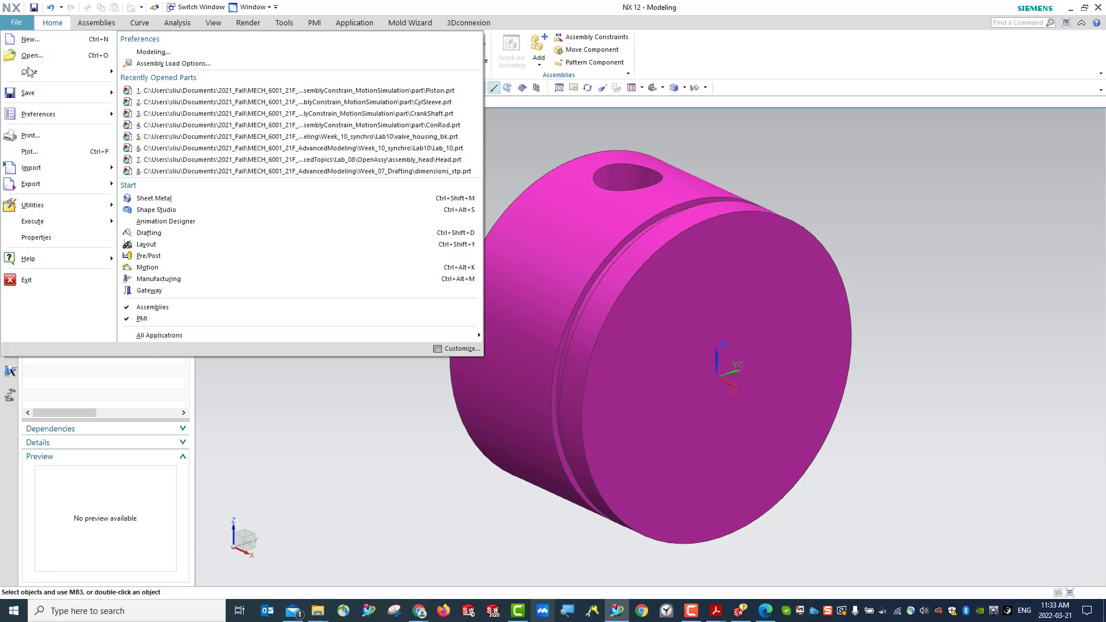
{"action": "mouse_move", "coordinate": [52, 235]}
{"action": "left_click", "coordinate": [353, 255]}
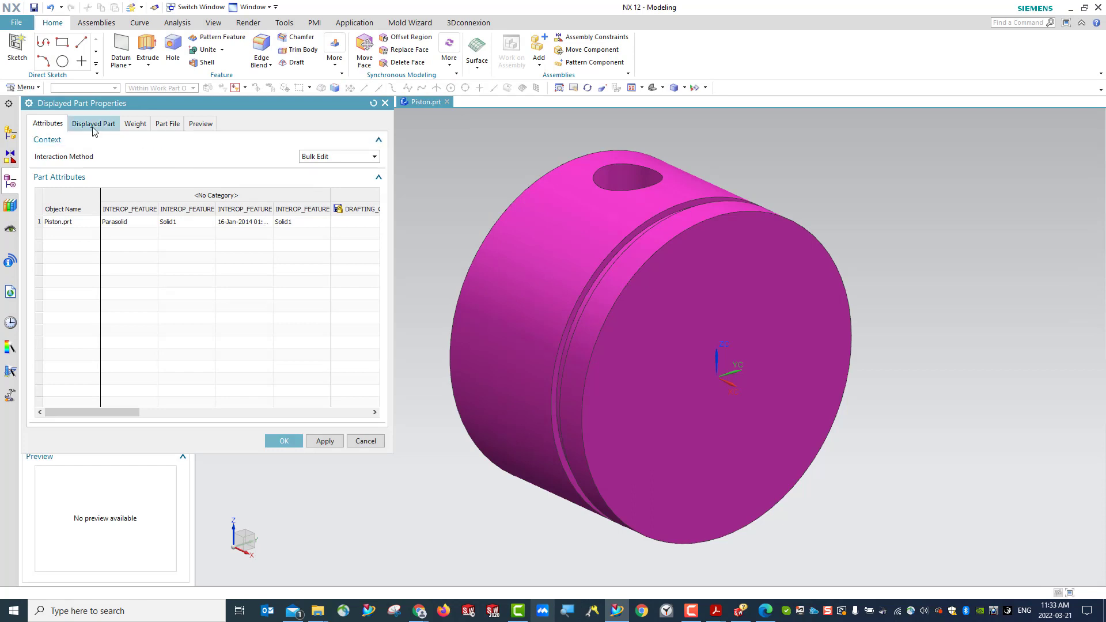
{"action": "left_click", "coordinate": [94, 129]}
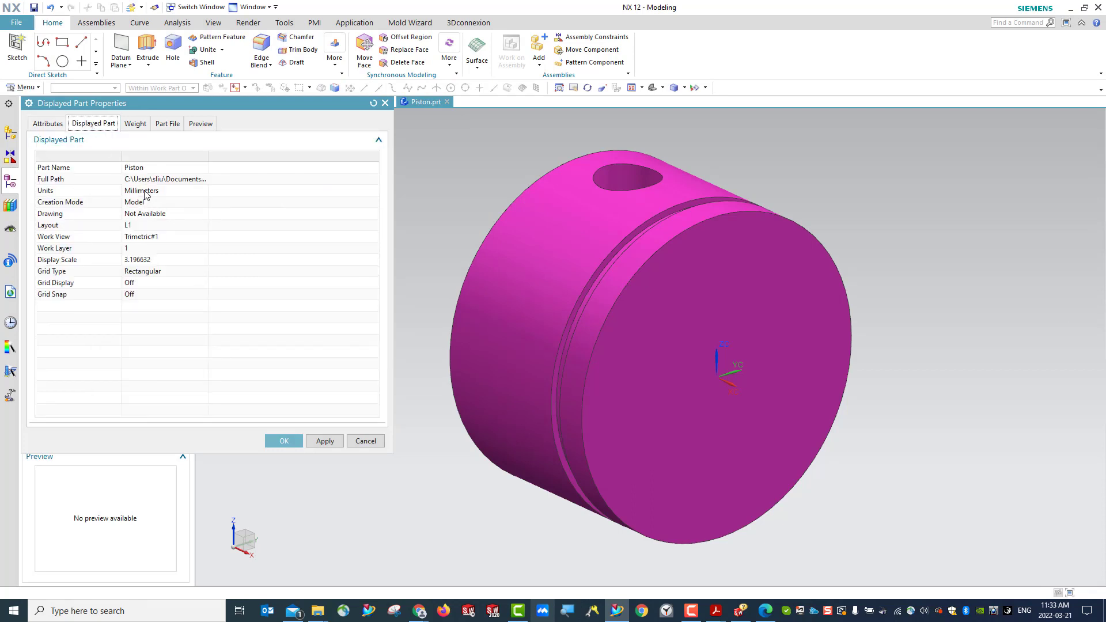
{"action": "left_click", "coordinate": [385, 104]}
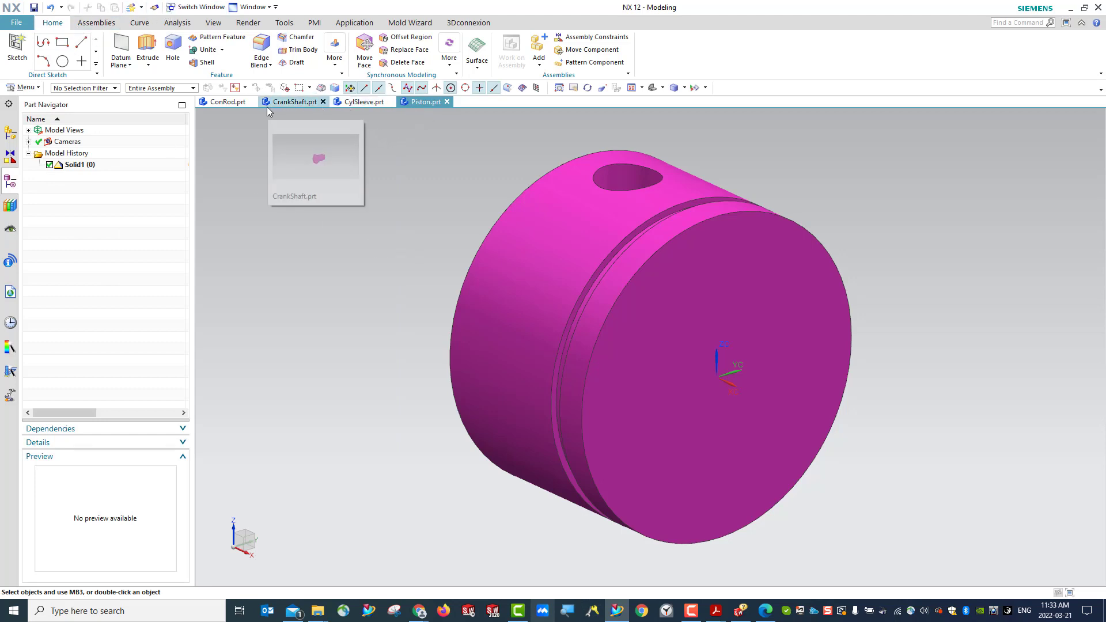
- Start a new file from the millimetre Assembly template and name it Lab11_Assembly_LSX.prt
{"action": "left_click", "coordinate": [18, 25]}
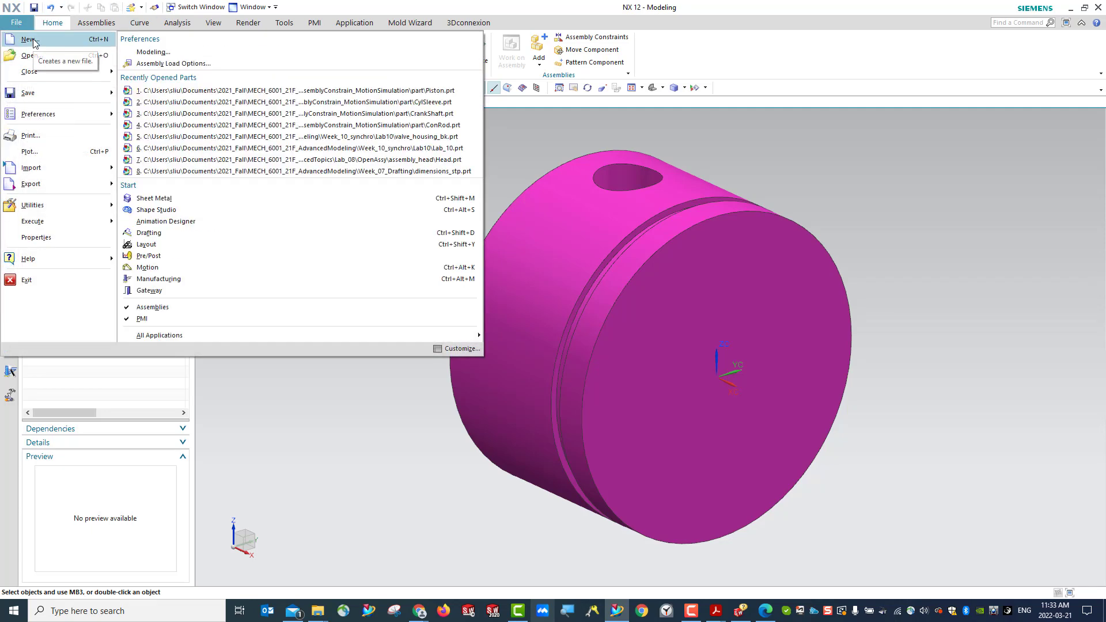
{"action": "left_click", "coordinate": [34, 39]}
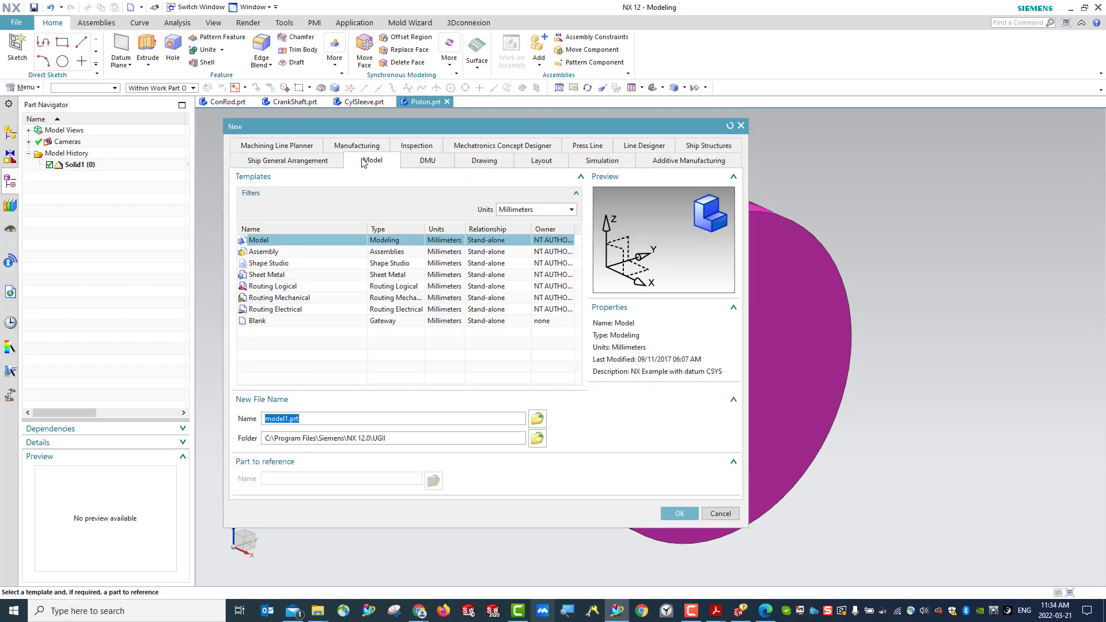
{"action": "left_click", "coordinate": [263, 253]}
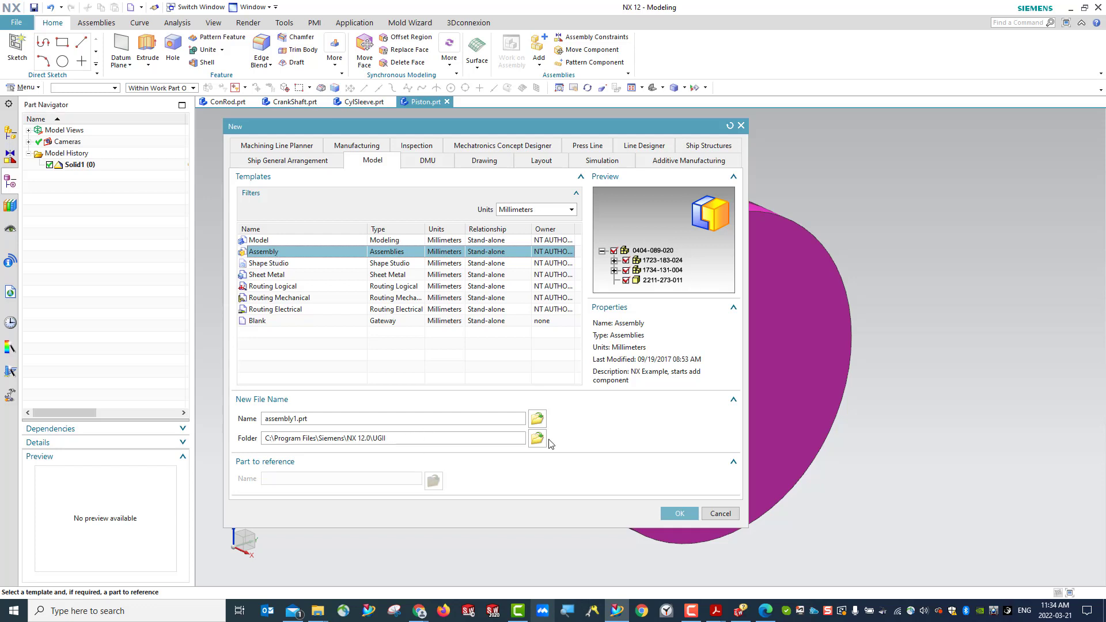
{"action": "double_click", "coordinate": [295, 418]}
{"action": "left_click", "coordinate": [295, 419]}
{"action": "key", "text": "BackSpace"}
{"action": "key", "text": "BackSpace"}
{"action": "key", "text": "BackSpace"}
{"action": "key", "text": "BackSpace"}
{"action": "key", "text": "BackSpace"}
{"action": "key", "text": "BackSpace"}
{"action": "key", "text": "BackSpace"}
{"action": "key", "text": "BackSpace"}
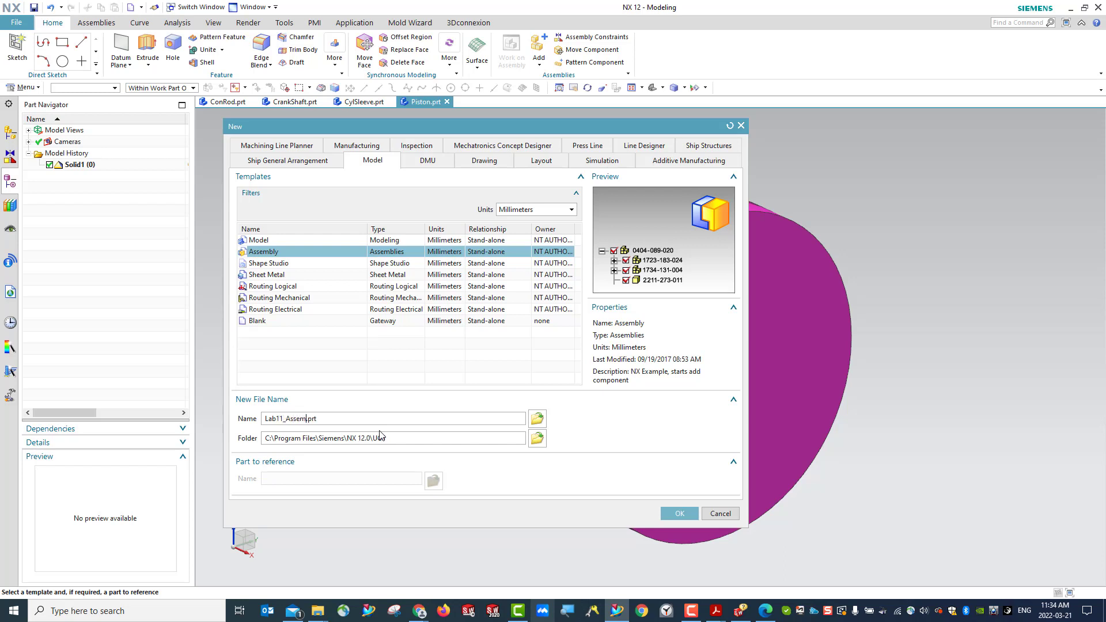
{"action": "type", "text": "LO"}
- Browse for the new file's folder to Documents, 2022_Winter, MECH_6001_2022Winter
{"action": "left_click", "coordinate": [536, 438]}
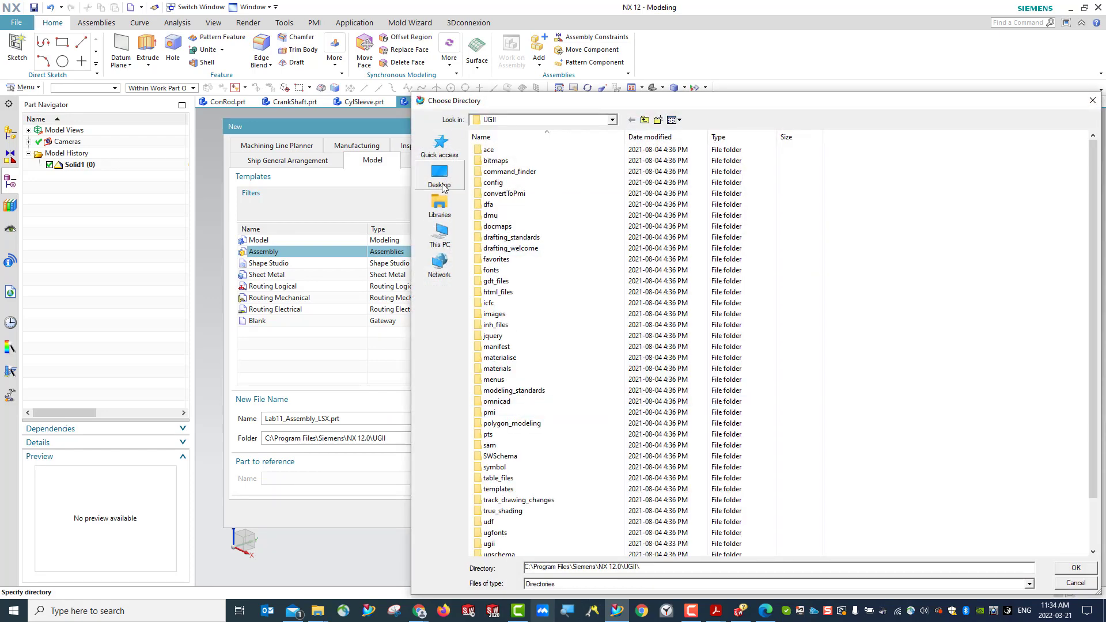
{"action": "left_click", "coordinate": [439, 149]}
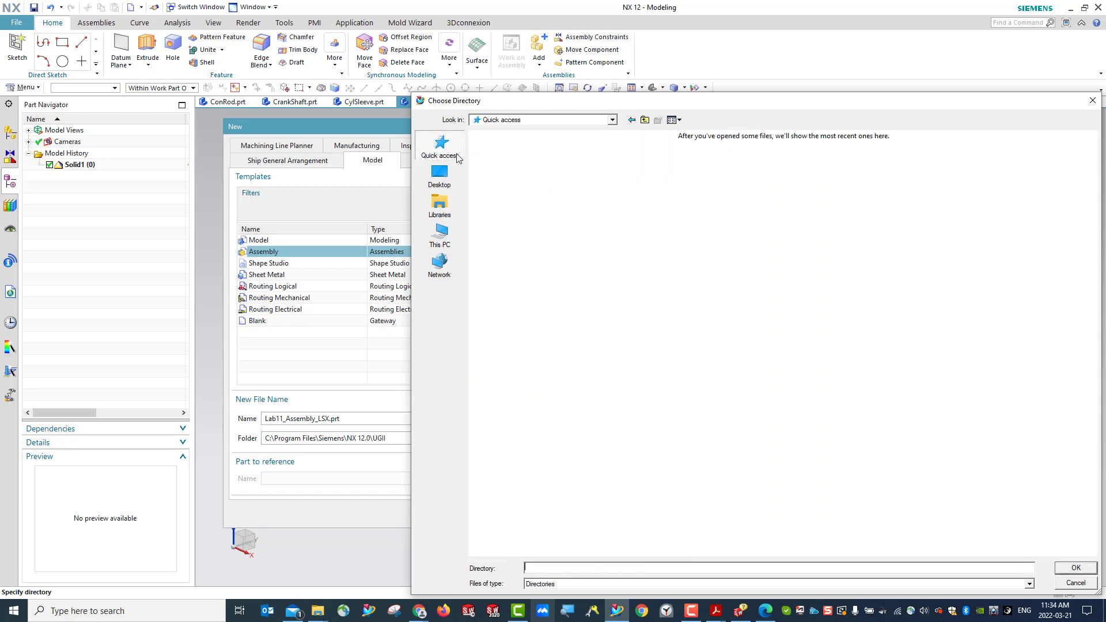
{"action": "double_click", "coordinate": [775, 162]}
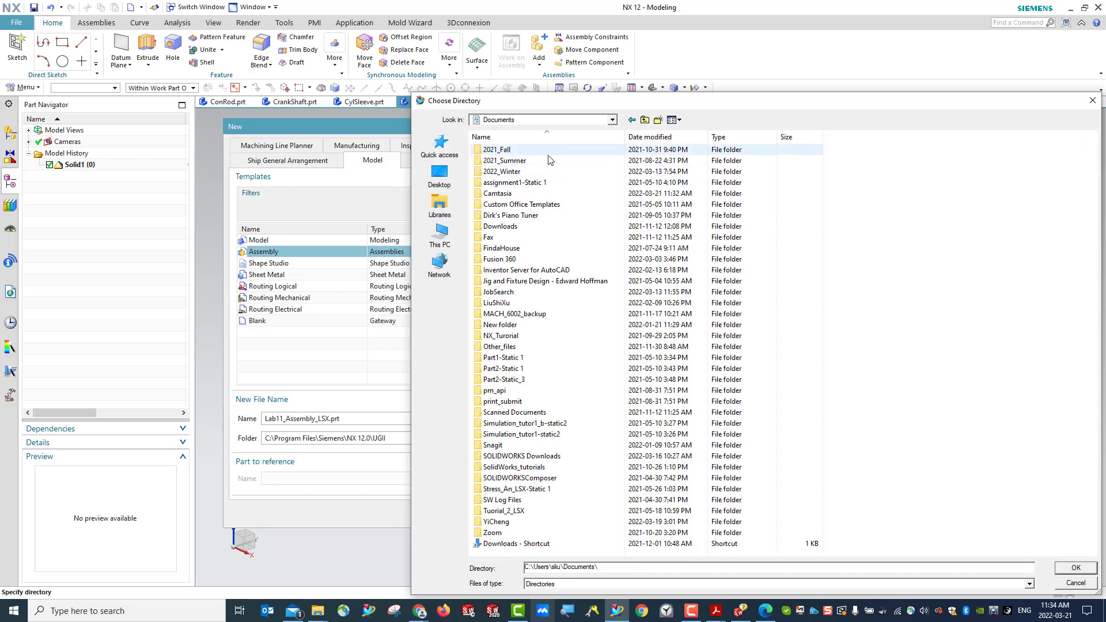
{"action": "double_click", "coordinate": [523, 172]}
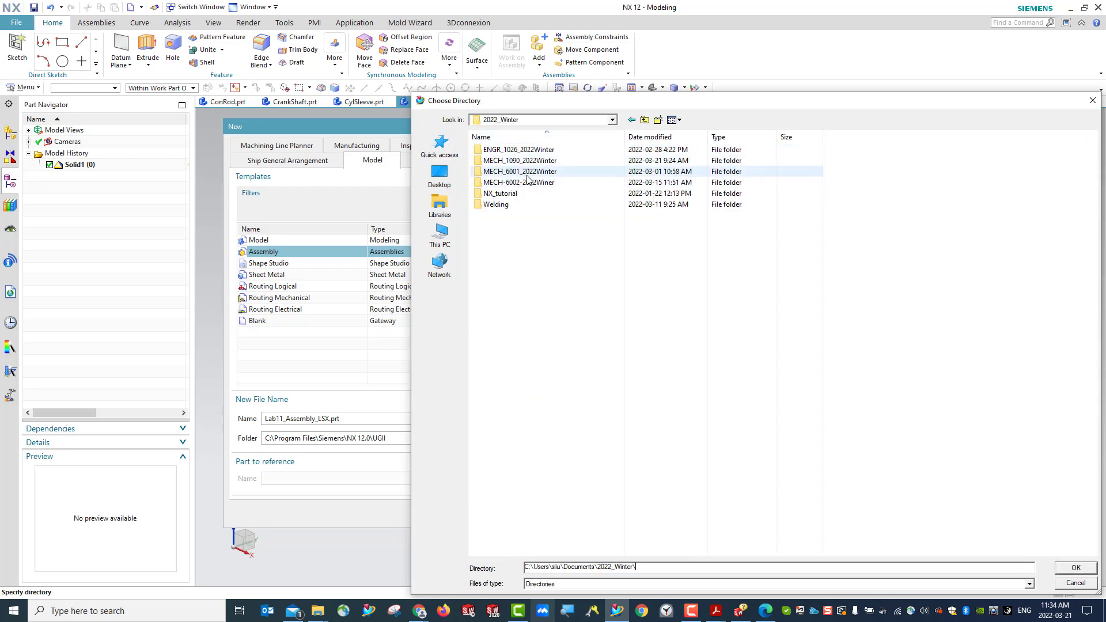
{"action": "double_click", "coordinate": [530, 172]}
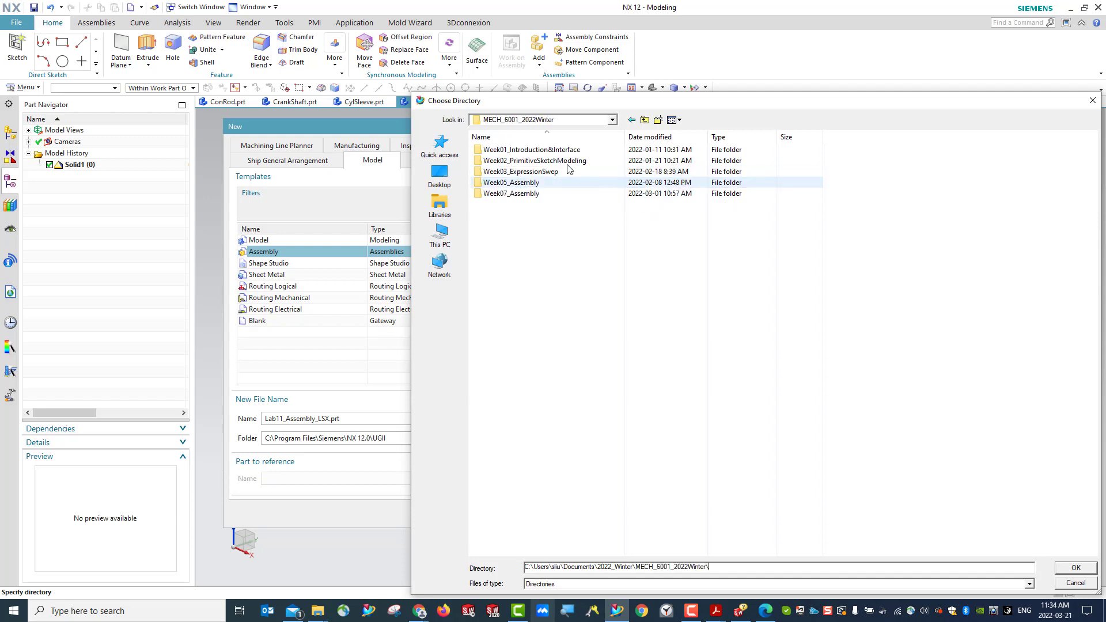
- Create a folder named Week11_MotionSimulation in MECH_6001_2022Winter and accept the location to create the assembly file
{"action": "left_click", "coordinate": [658, 120]}
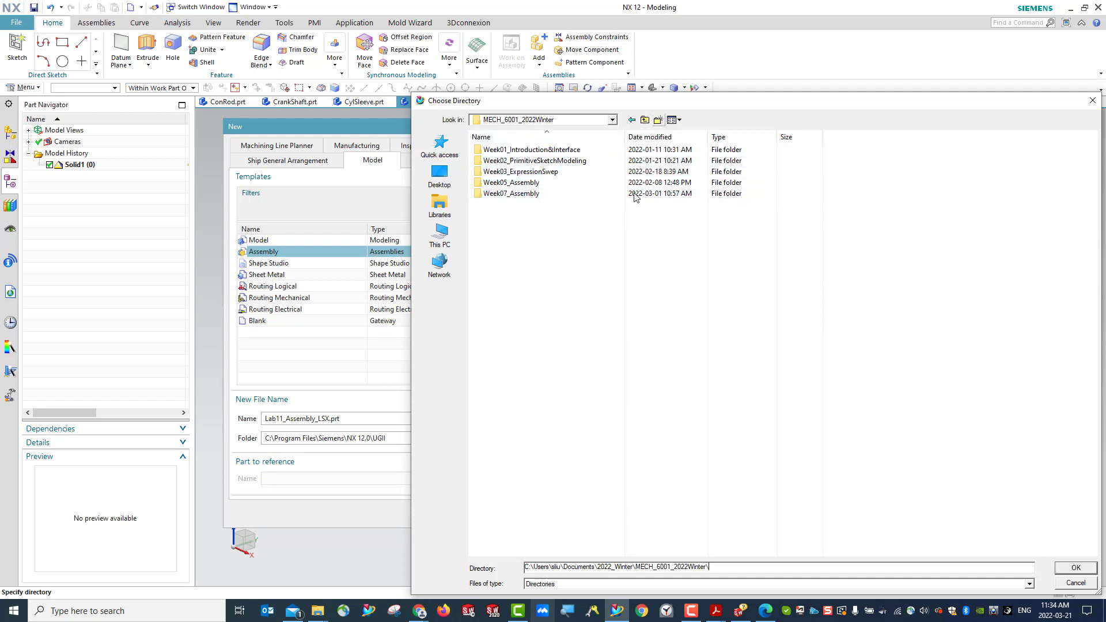
{"action": "type", "text": "Week_"}
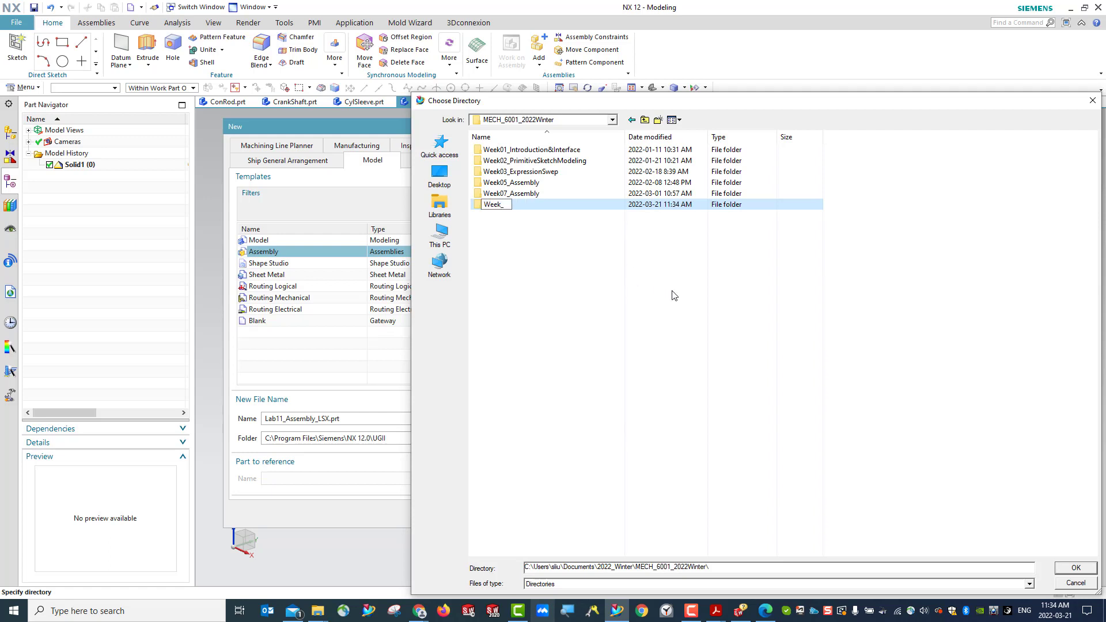
{"action": "key", "text": "BackSpace"}
{"action": "type", "text": "11_MotionSimulaiton"}
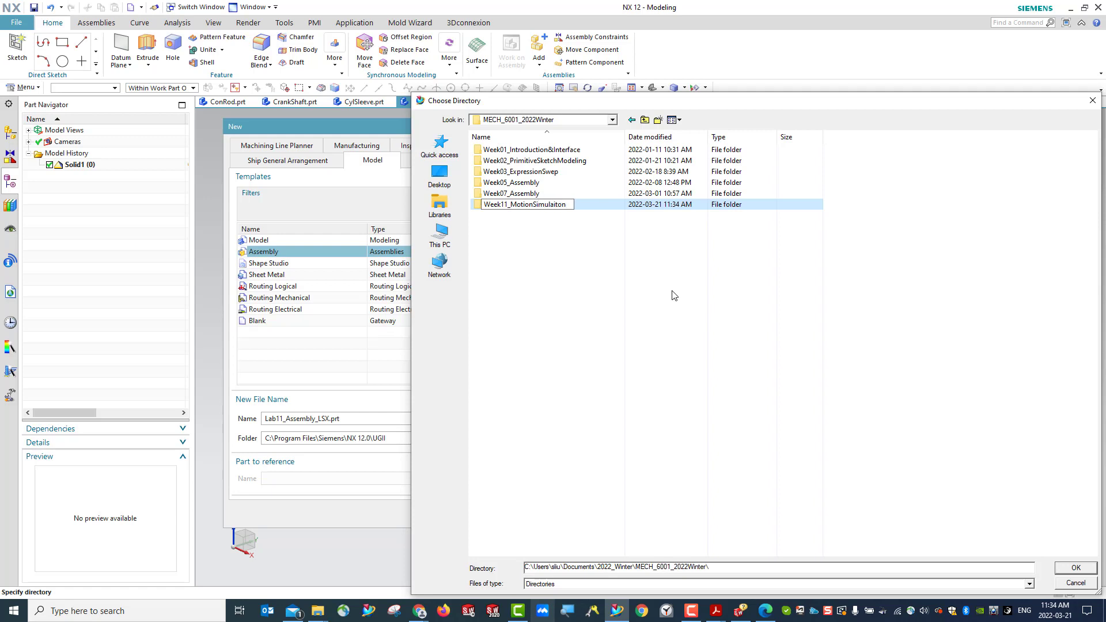
{"action": "key", "text": "BackSpace"}
{"action": "key", "text": "BackSpace"}
{"action": "type", "text": "on"}
{"action": "key", "text": "Return"}
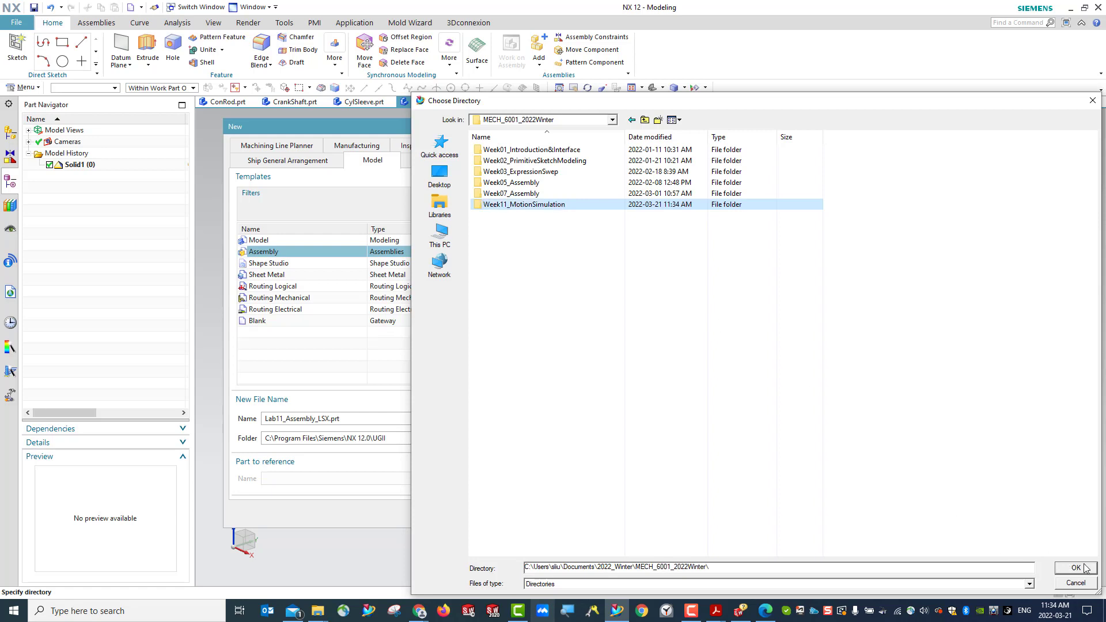
{"action": "left_click", "coordinate": [1075, 568]}
{"action": "left_click", "coordinate": [679, 514]}
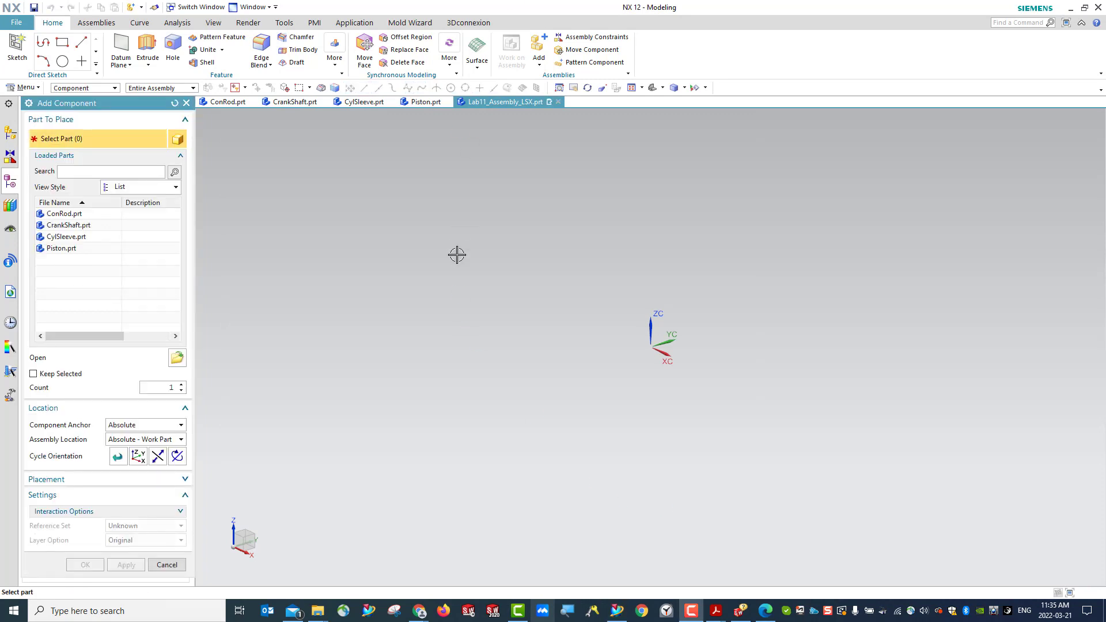
- Add ConRod, CrankShaft, CylSleeve and Piston together as components, using the Absolute - Work Part assembly location
{"action": "left_click", "coordinate": [75, 215]}
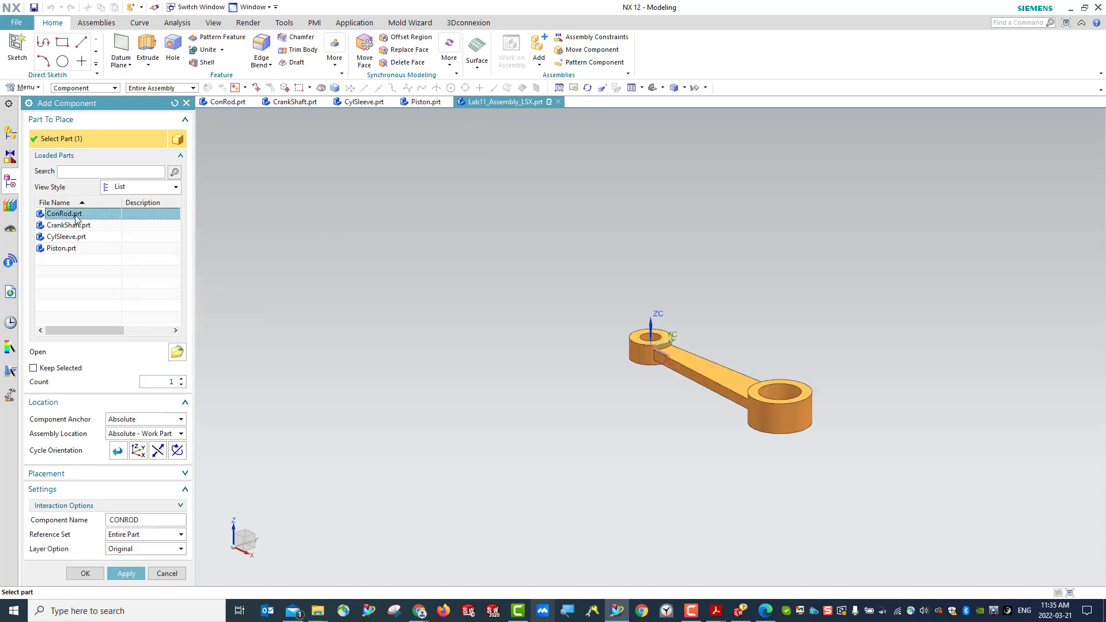
{"action": "left_click", "coordinate": [69, 248], "text": "shift"}
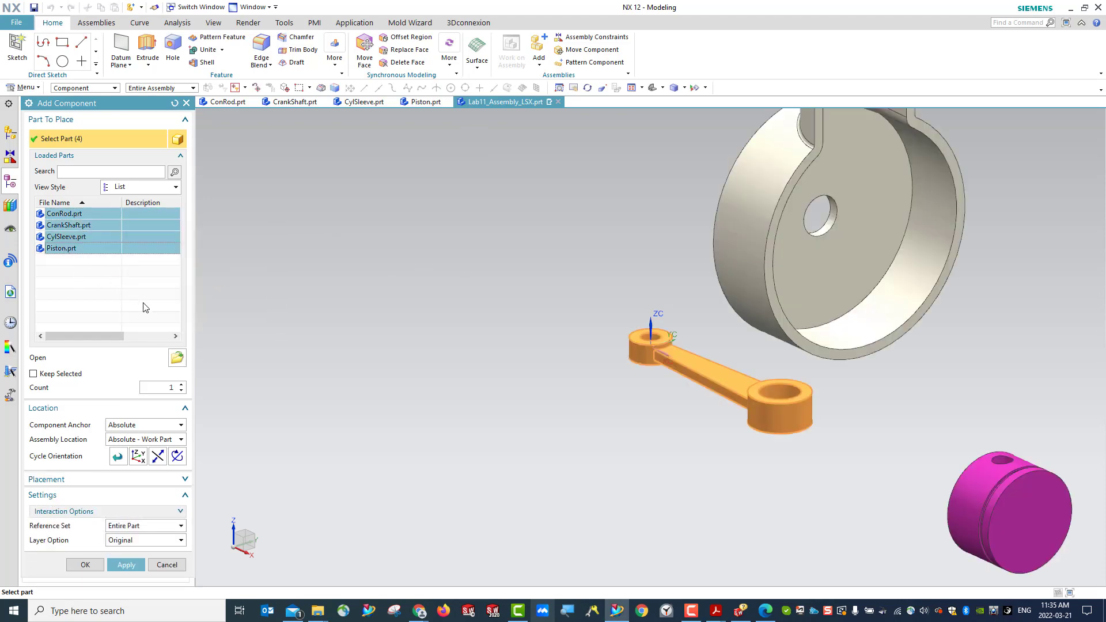
{"action": "left_click", "coordinate": [85, 565]}
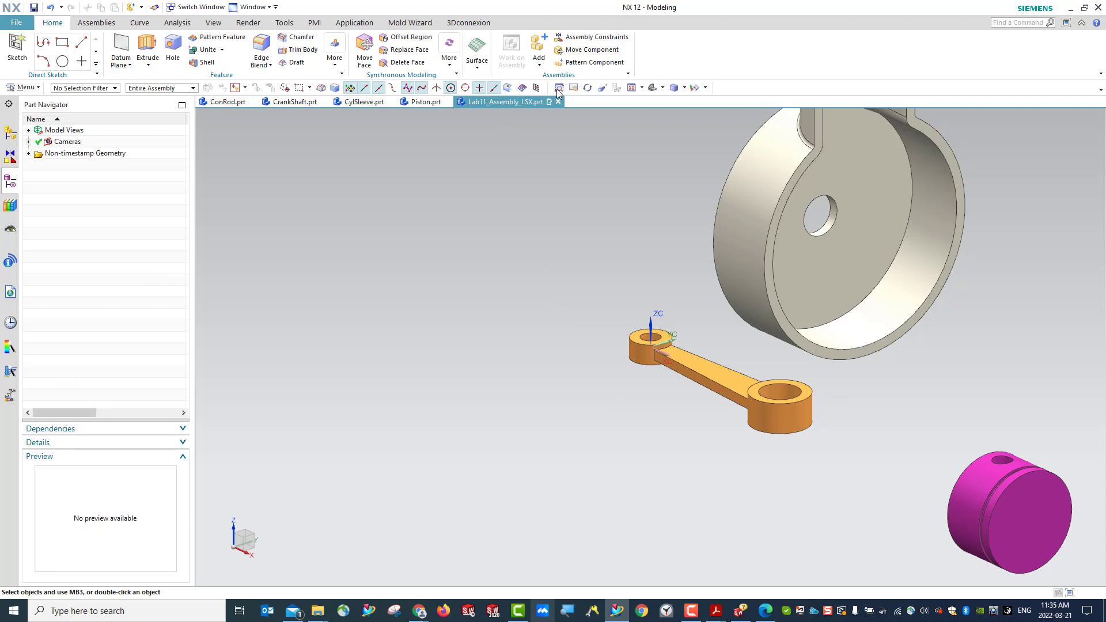
- Show the assembly's component tree and save the assembly with its four components
{"action": "scroll", "coordinate": [735, 390], "scroll_direction": "down", "scroll_amount": 5}
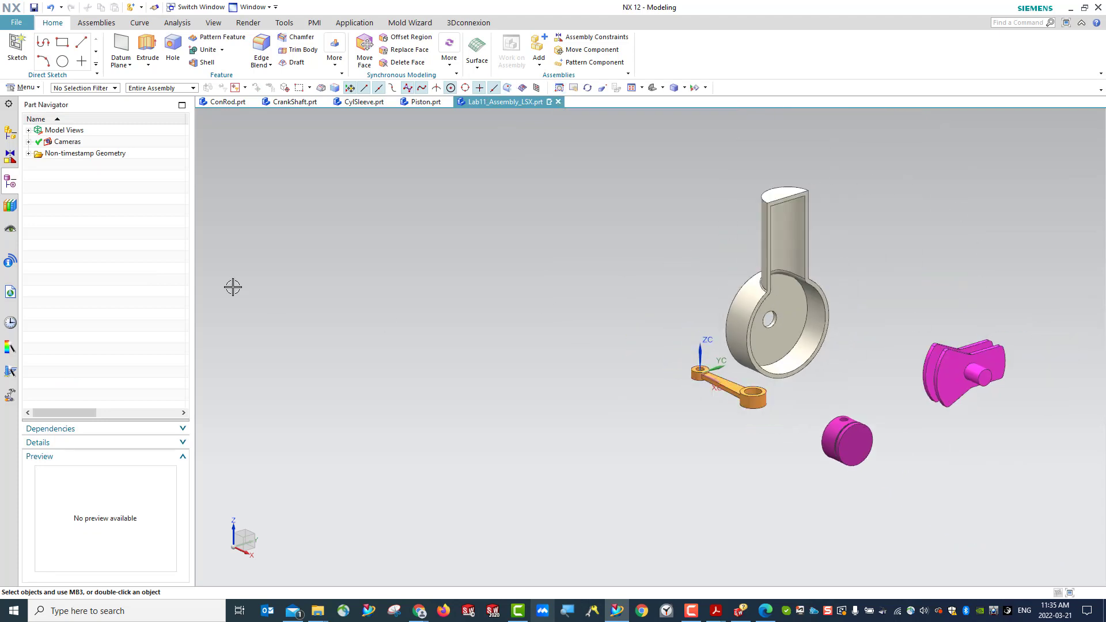
{"action": "left_click", "coordinate": [10, 134]}
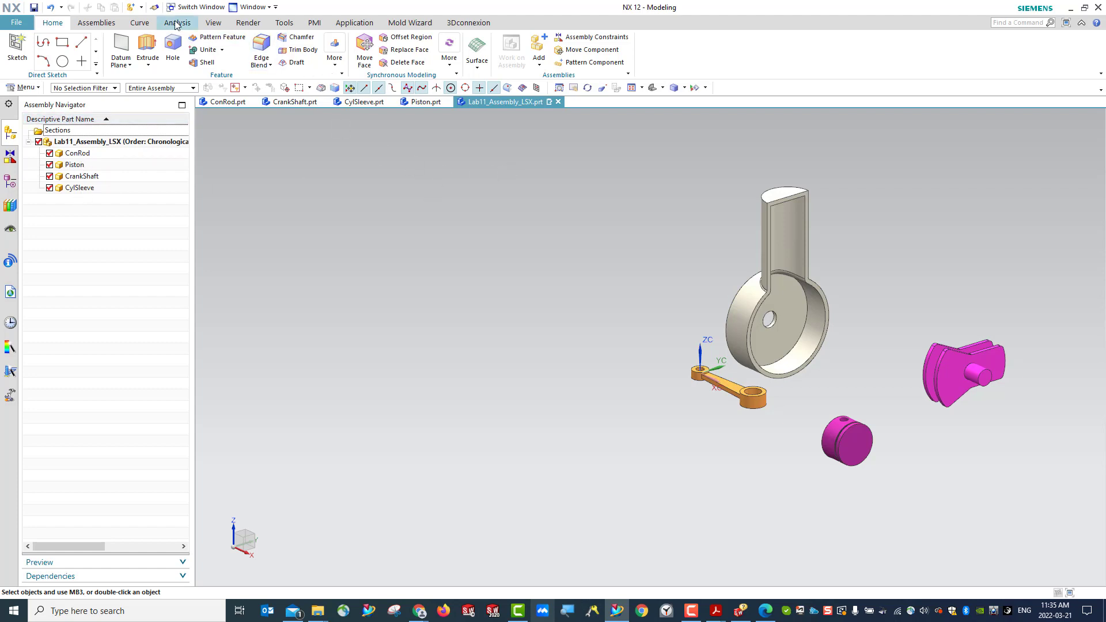
{"action": "left_click", "coordinate": [34, 8]}
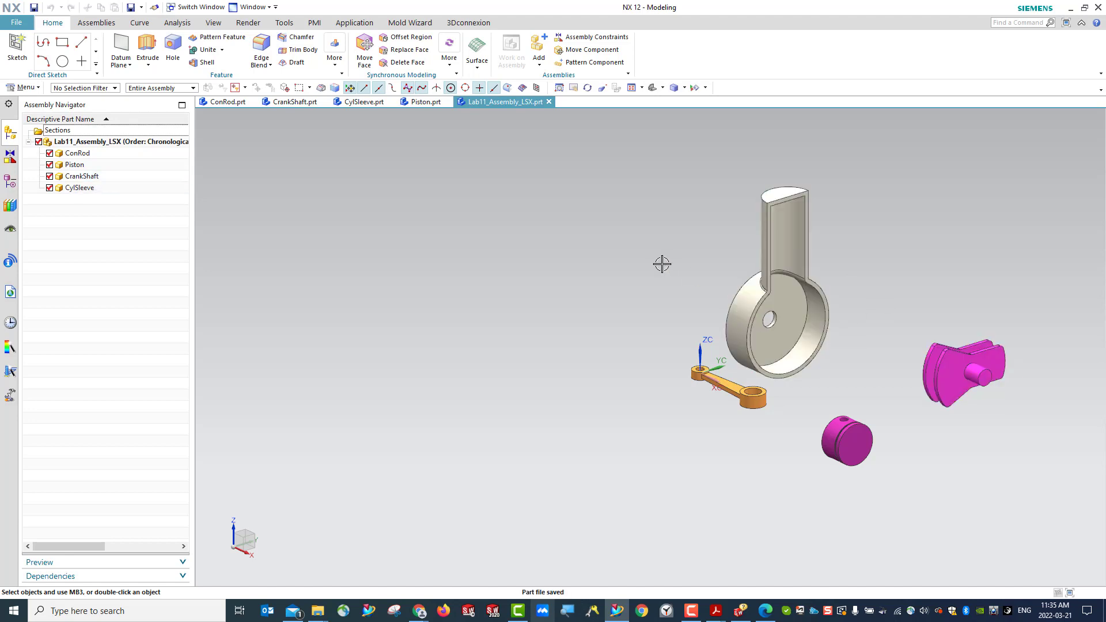
- Apply a Fix assembly constraint to the CylSleeve component
{"action": "left_click", "coordinate": [765, 296]}
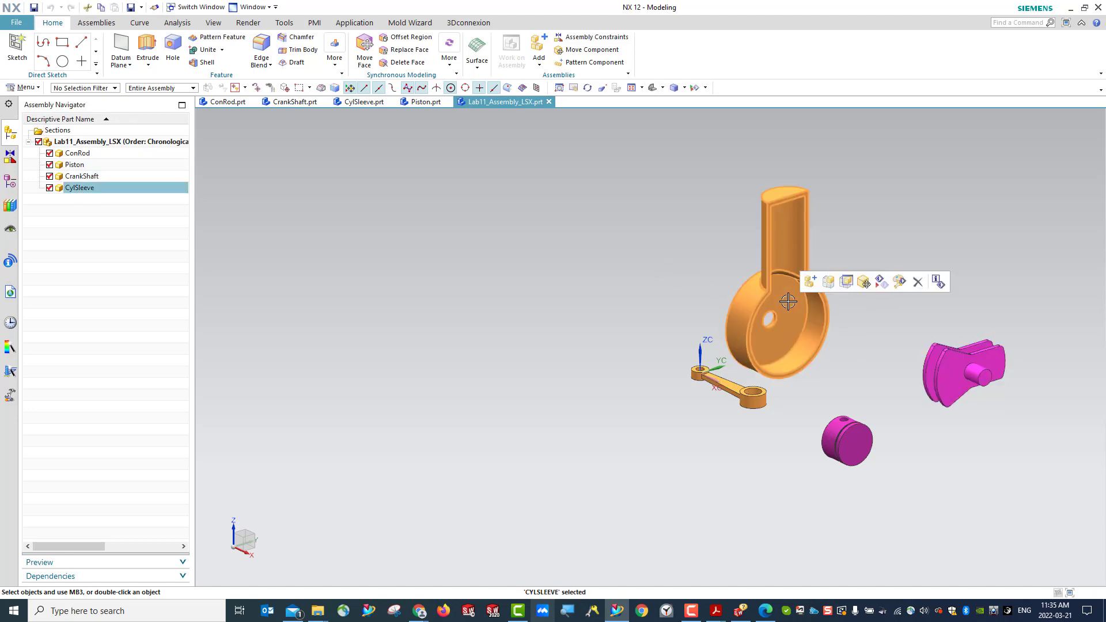
{"action": "left_click", "coordinate": [97, 23]}
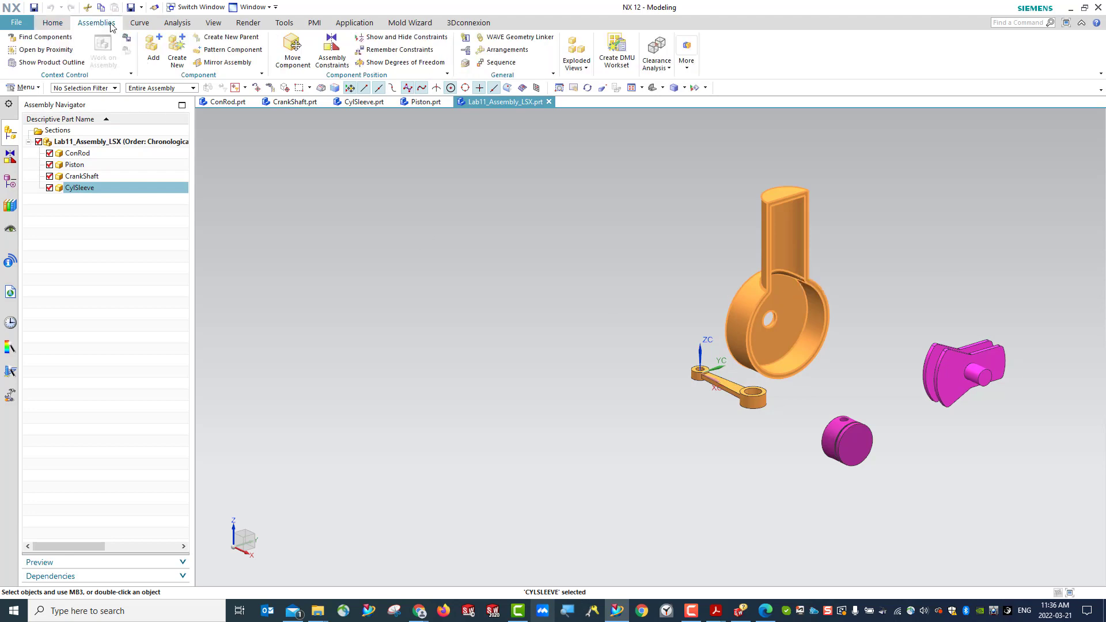
{"action": "left_click", "coordinate": [330, 59]}
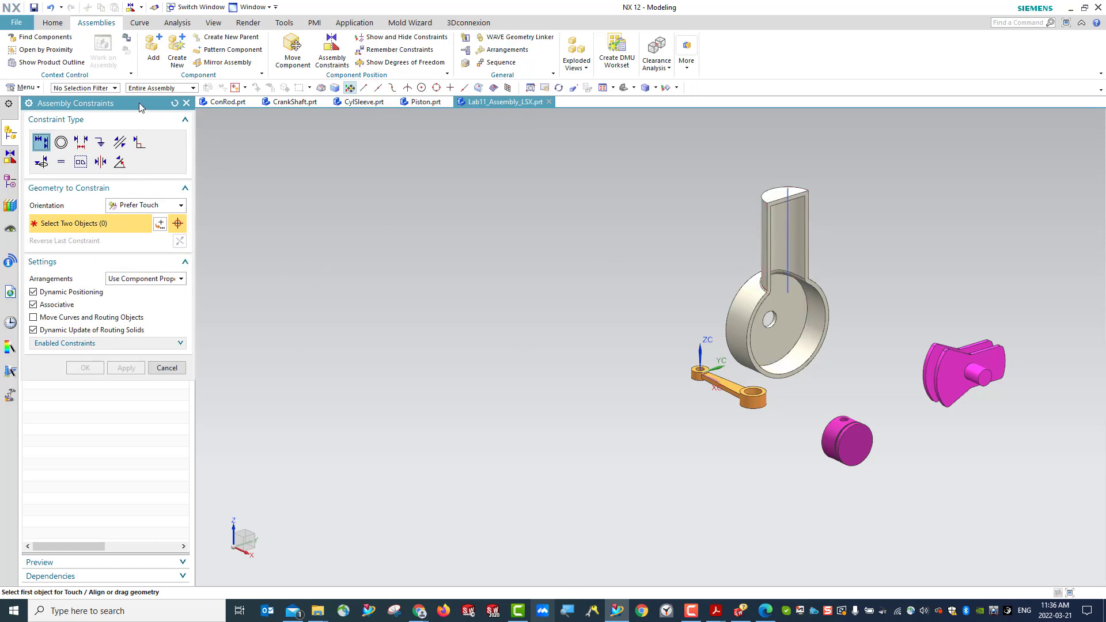
{"action": "left_click_drag", "start_coordinate": [140, 102], "coordinate": [316, 121]}
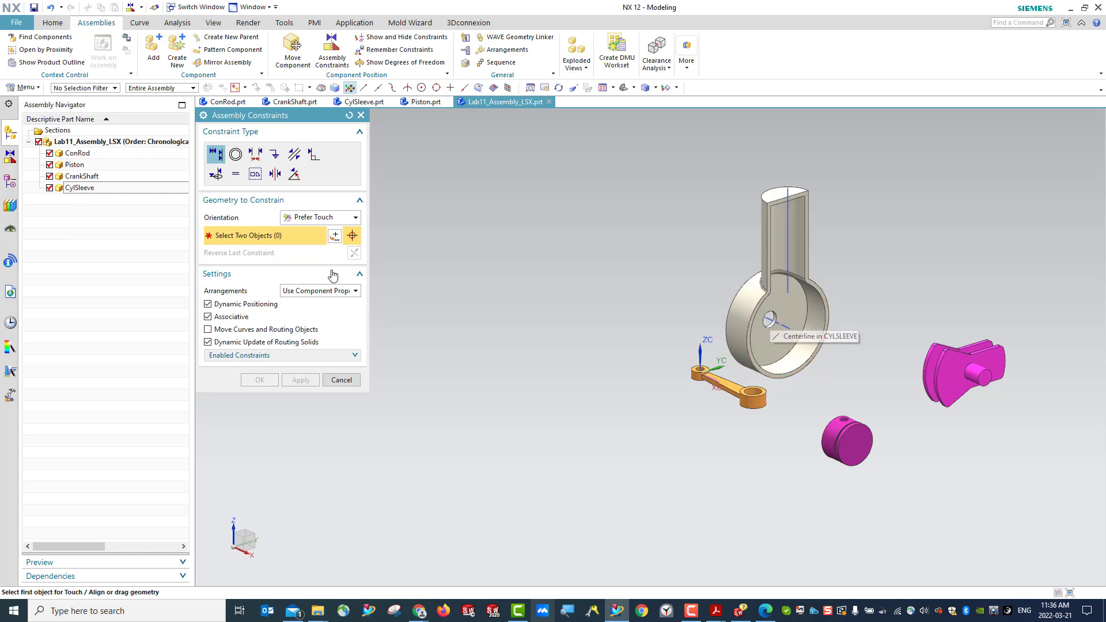
{"action": "left_click", "coordinate": [310, 220]}
{"action": "left_click", "coordinate": [309, 220]}
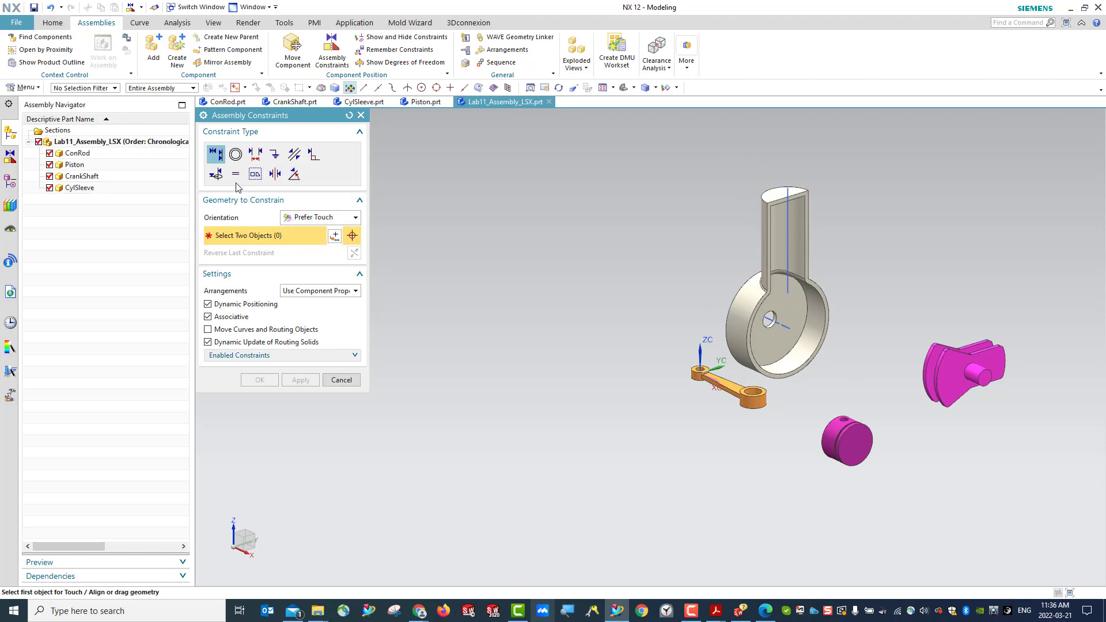
{"action": "left_click", "coordinate": [274, 157]}
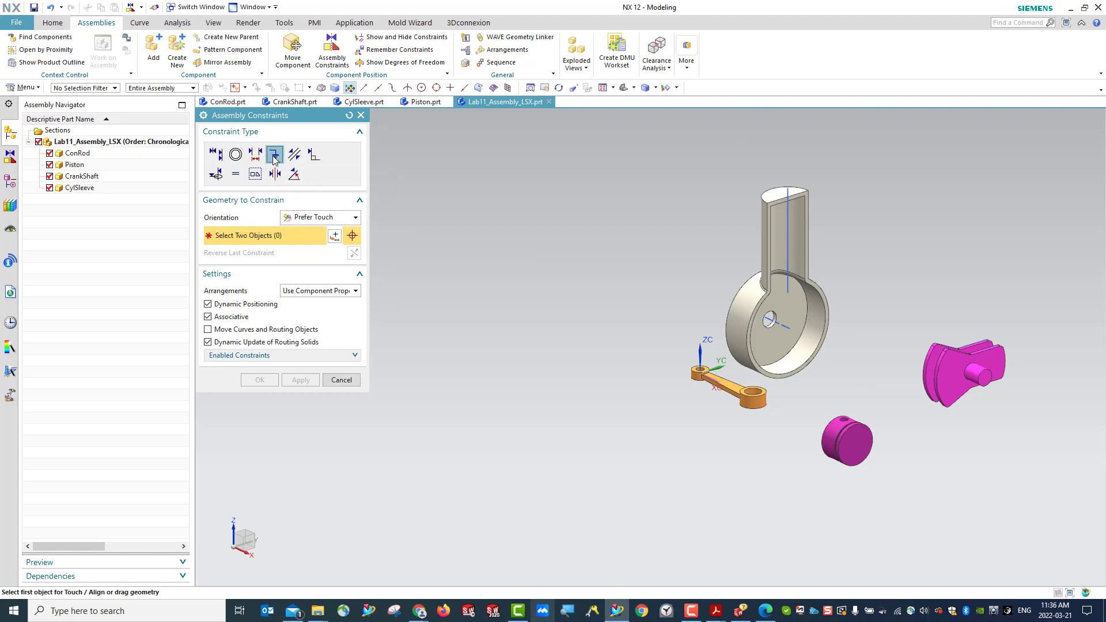
{"action": "left_click", "coordinate": [756, 311]}
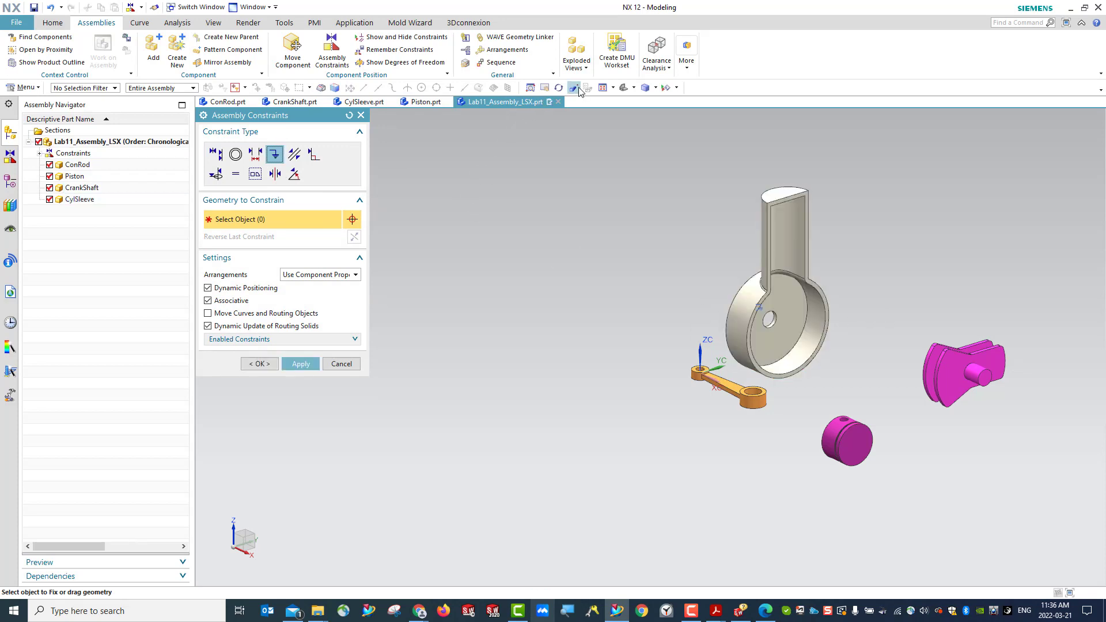
{"action": "left_click", "coordinate": [260, 364]}
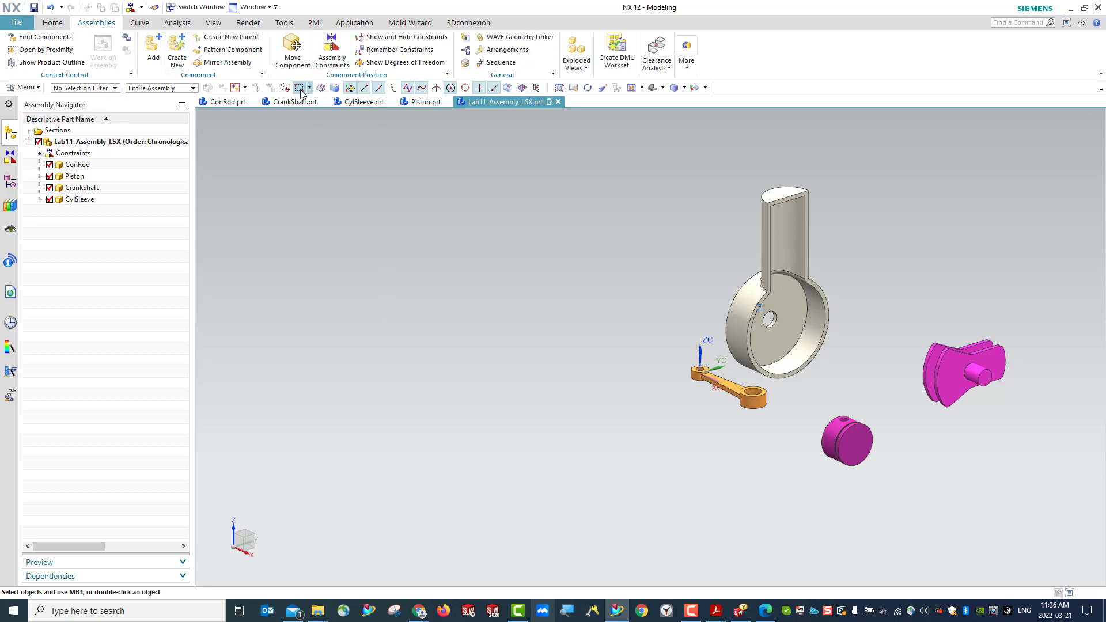
- Move the ConRod component dynamically clear of the cylinder sleeve, to about X 50, Y -258, Z 229
{"action": "left_click", "coordinate": [293, 49]}
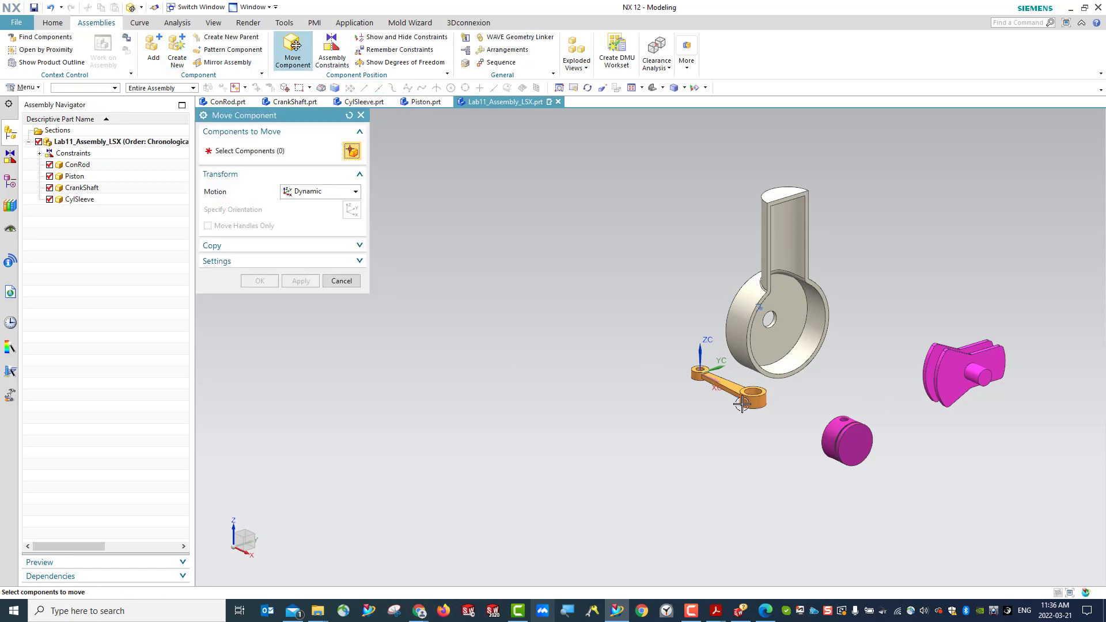
{"action": "left_click", "coordinate": [728, 395]}
{"action": "left_click", "coordinate": [254, 210]}
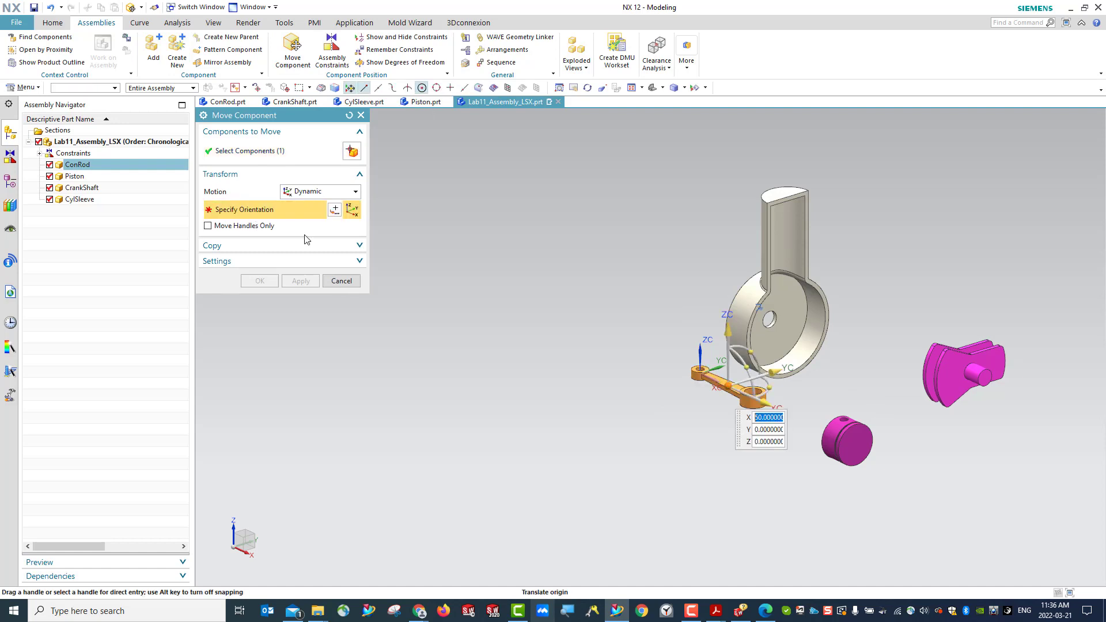
{"action": "left_click_drag", "start_coordinate": [729, 388], "coordinate": [547, 202]}
{"action": "left_click", "coordinate": [962, 369]}
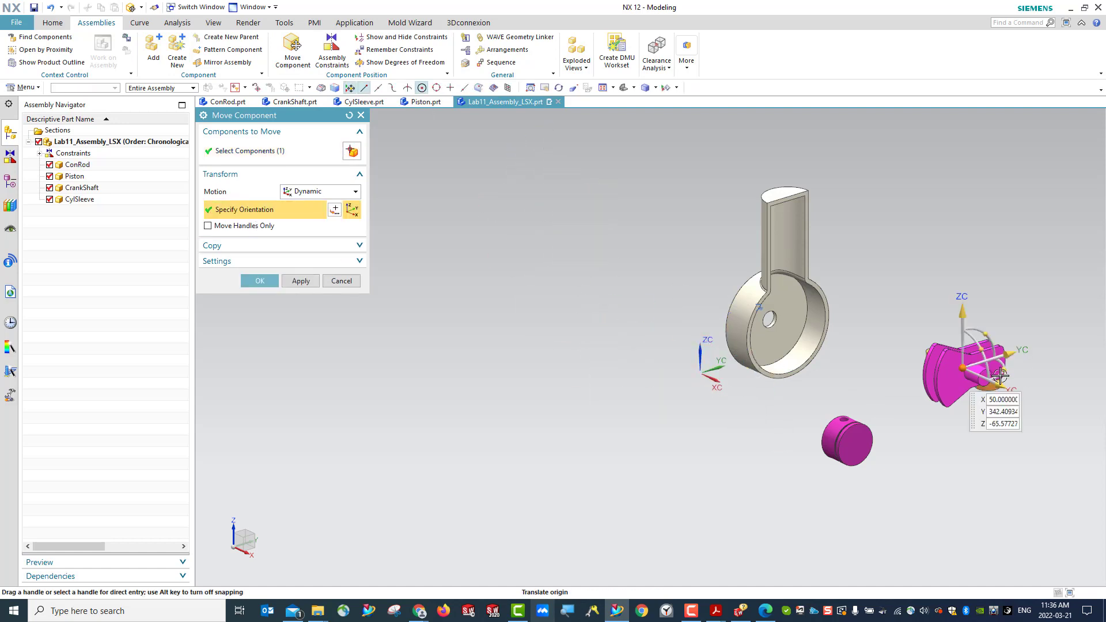
{"action": "left_click", "coordinate": [963, 368]}
{"action": "left_click", "coordinate": [551, 253]}
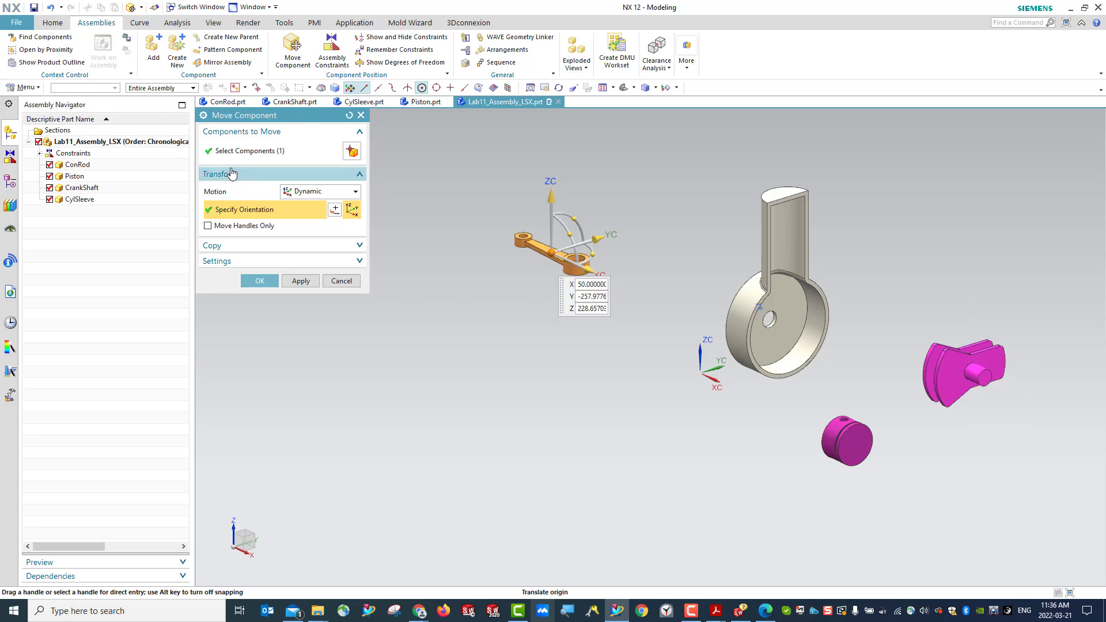
{"action": "left_click", "coordinate": [300, 282]}
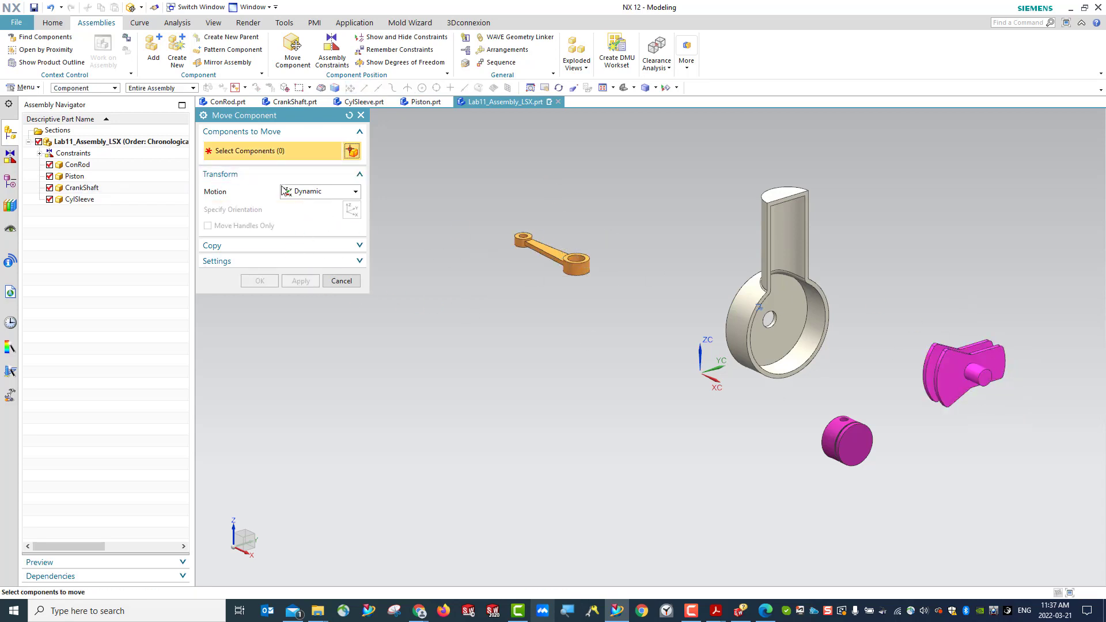
- Move the CrankShaft component dynamically to about X 202, Y 201, Z 90, beside the cylinder sleeve
{"action": "left_click", "coordinate": [955, 381]}
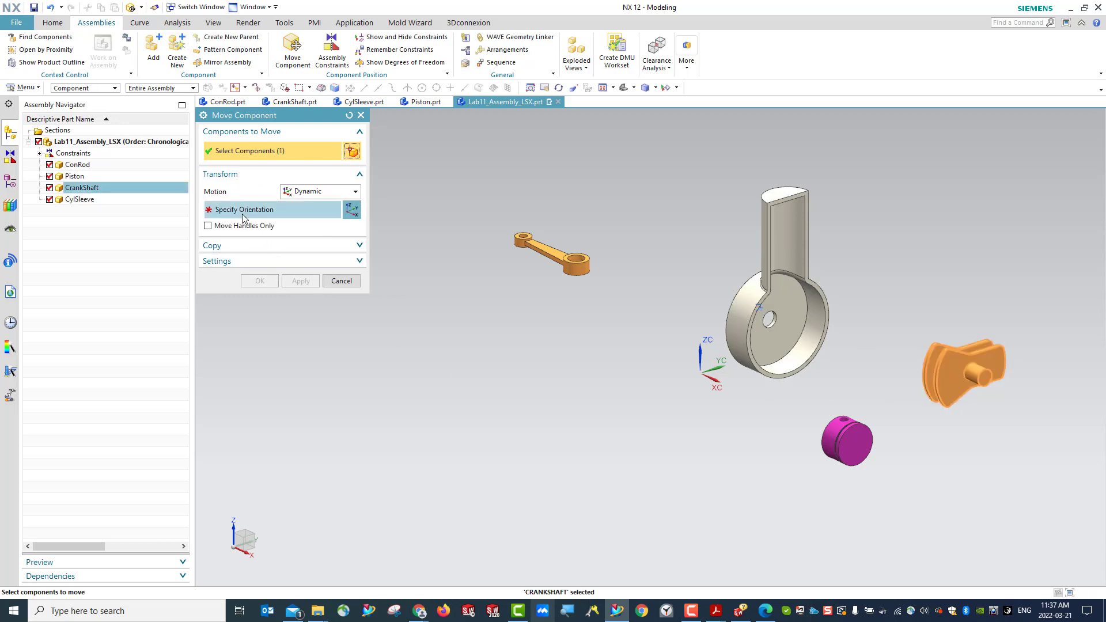
{"action": "left_click", "coordinate": [245, 212]}
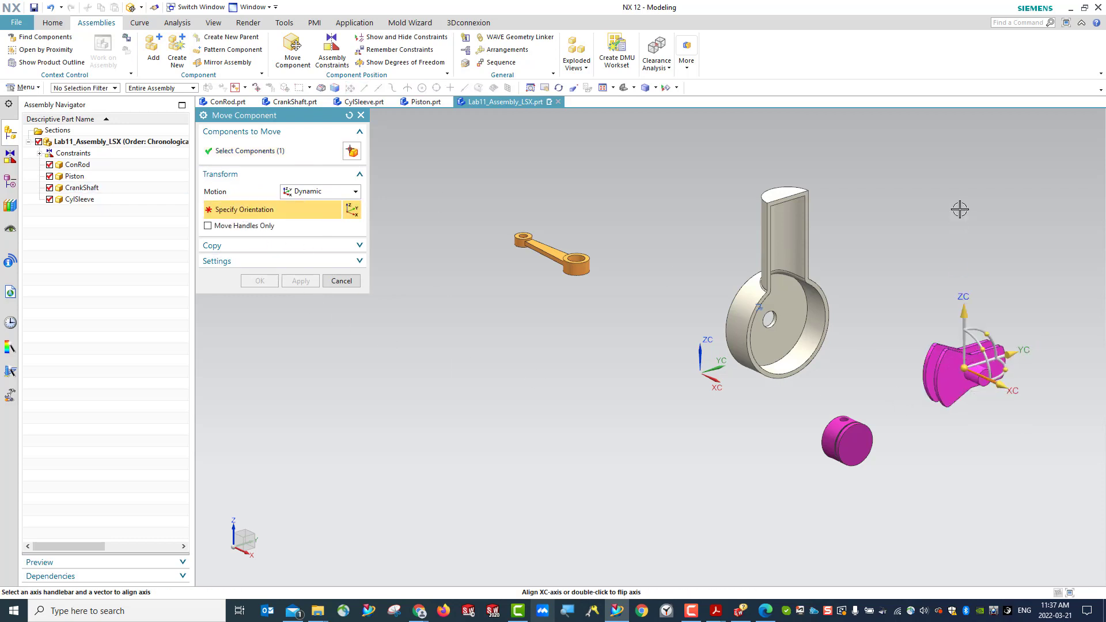
{"action": "left_click_drag", "start_coordinate": [966, 307], "coordinate": [966, 230]}
{"action": "left_click_drag", "start_coordinate": [1012, 282], "coordinate": [984, 326]}
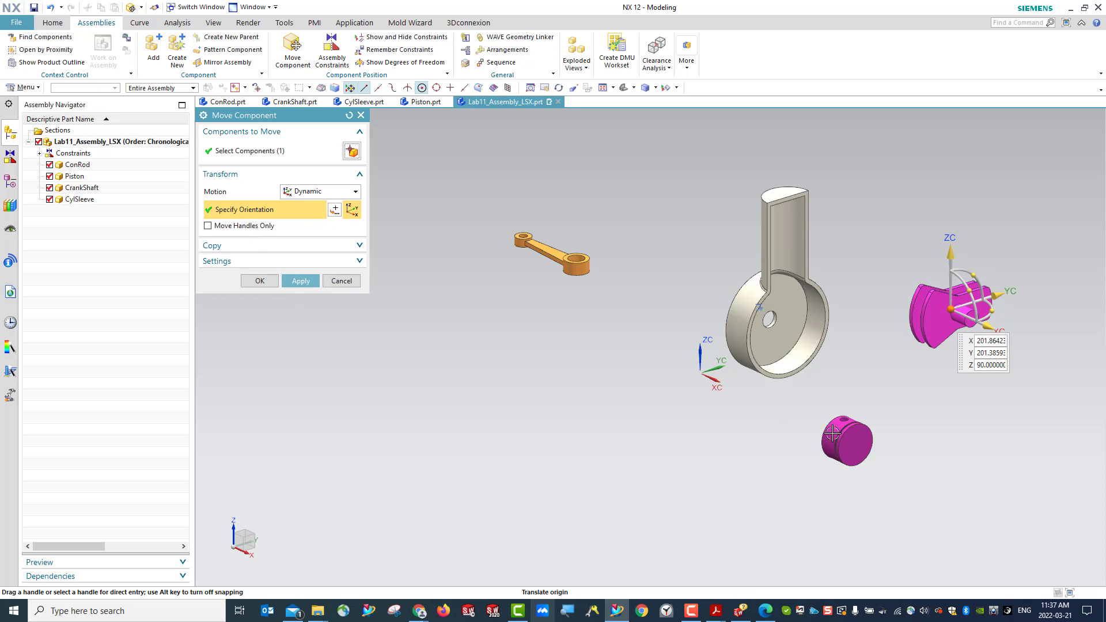
{"action": "left_click", "coordinate": [301, 280]}
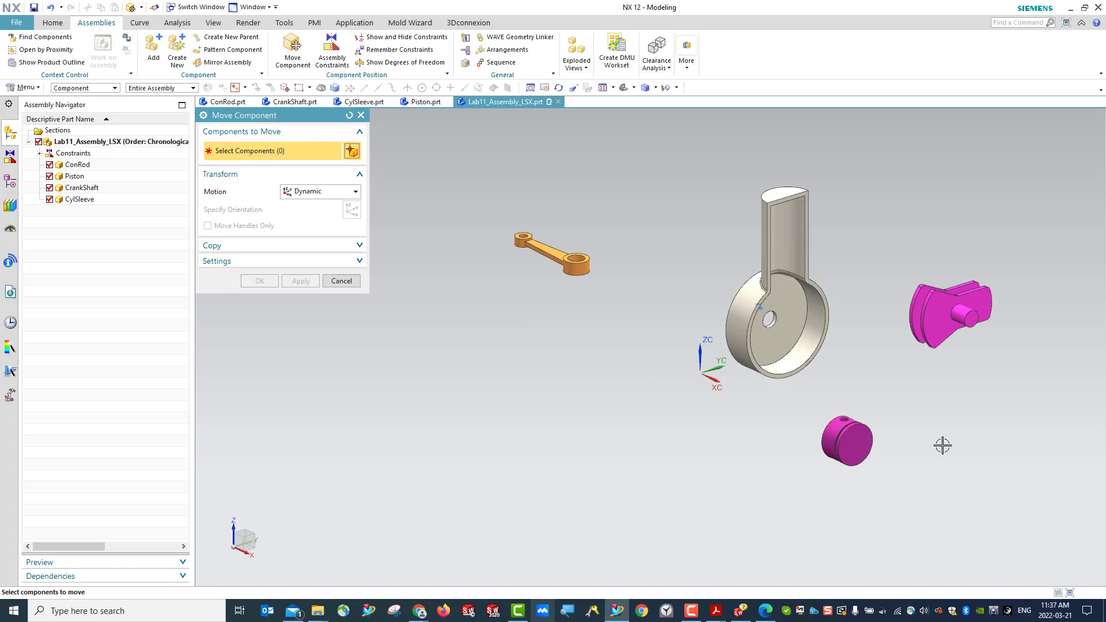
{"action": "left_click", "coordinate": [846, 440]}
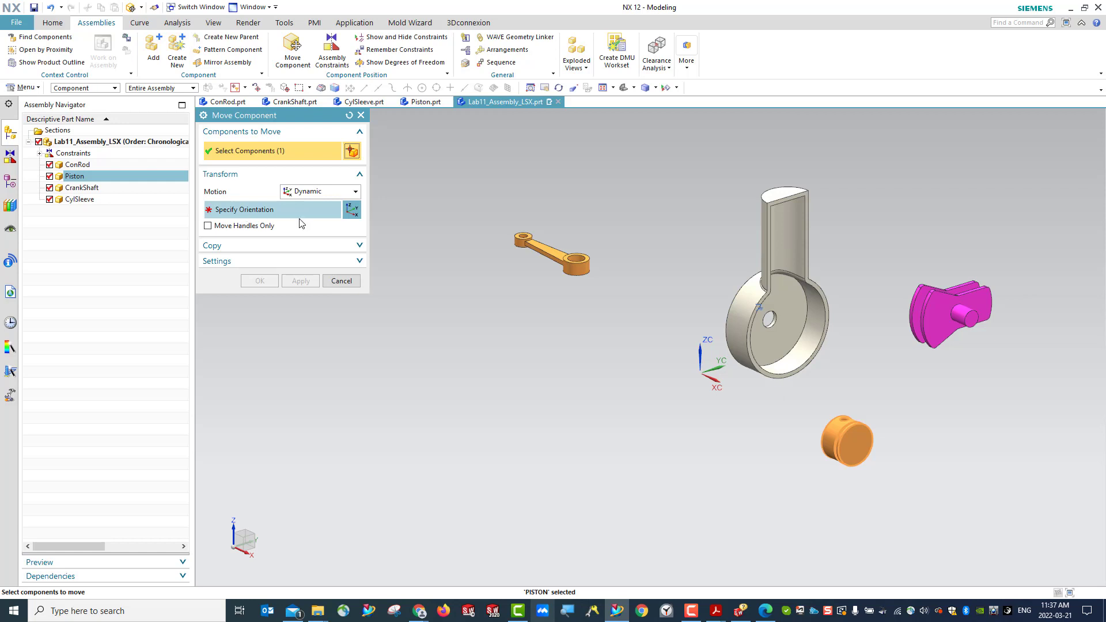
{"action": "left_click", "coordinate": [223, 215]}
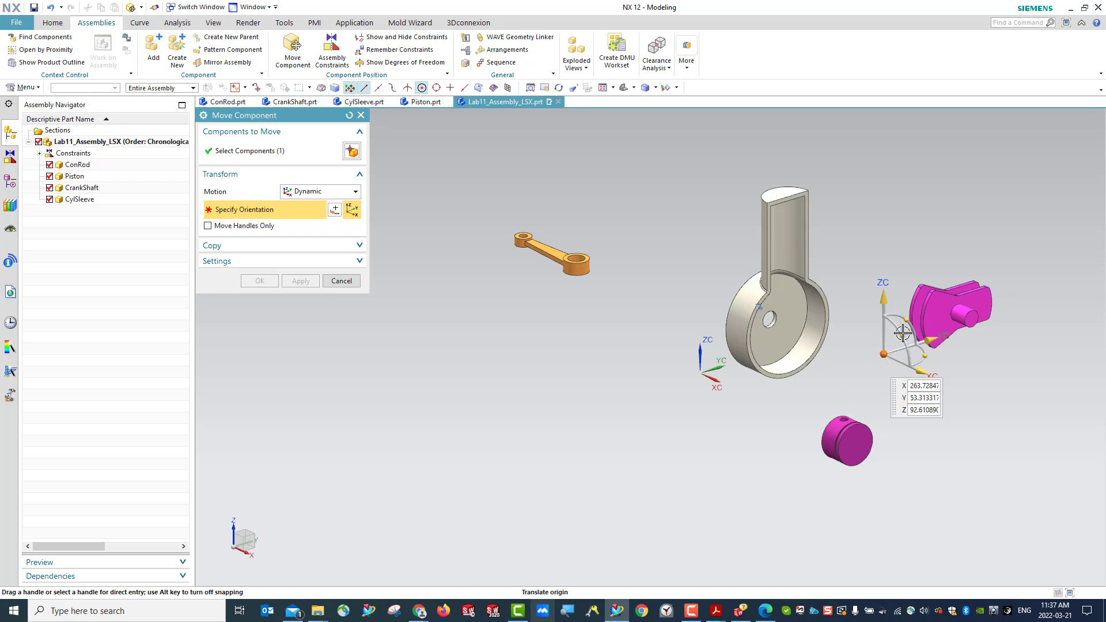
{"action": "mouse_move", "coordinate": [901, 340]}
{"action": "left_mouse_down"}
{"action": "mouse_move", "coordinate": [853, 291]}
{"action": "mouse_move", "coordinate": [924, 417]}
{"action": "mouse_move", "coordinate": [897, 329]}
{"action": "left_mouse_up"}
{"action": "left_click_drag", "start_coordinate": [926, 369], "coordinate": [804, 335]}
{"action": "left_click", "coordinate": [339, 285]}
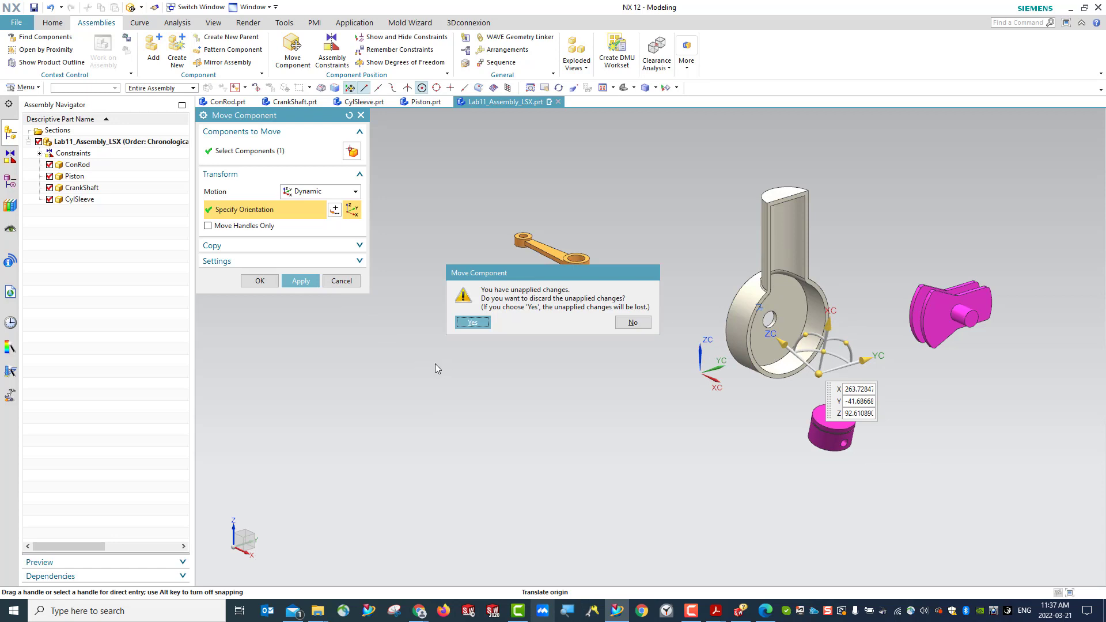
{"action": "left_click", "coordinate": [472, 323]}
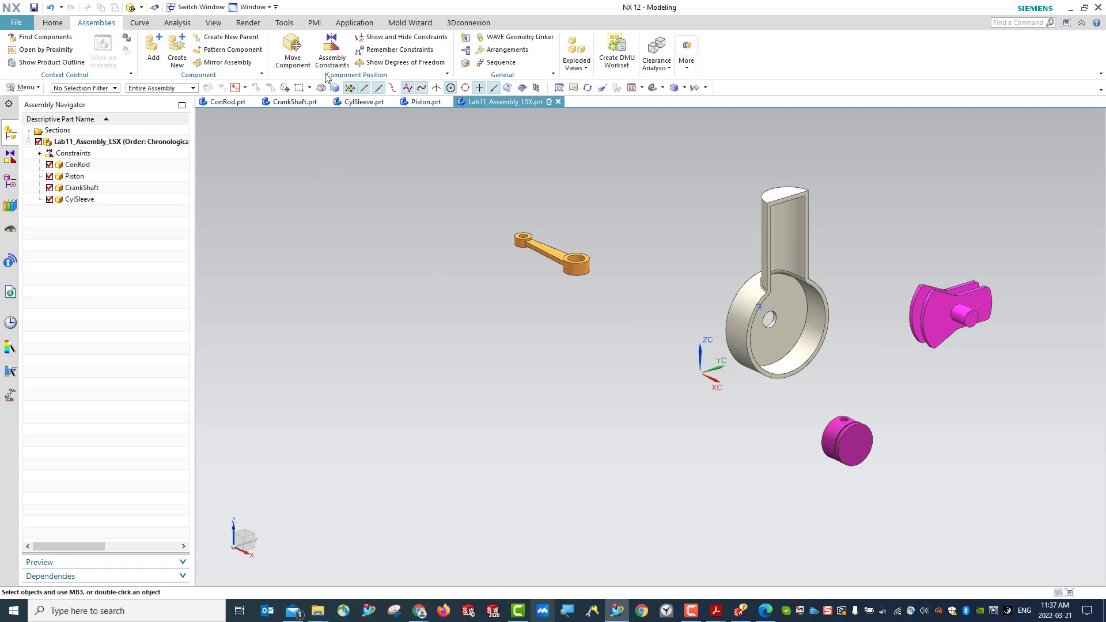
- Expand the assembly's constraints and check which component the Fix constraint applies to
{"action": "left_click", "coordinate": [38, 153]}
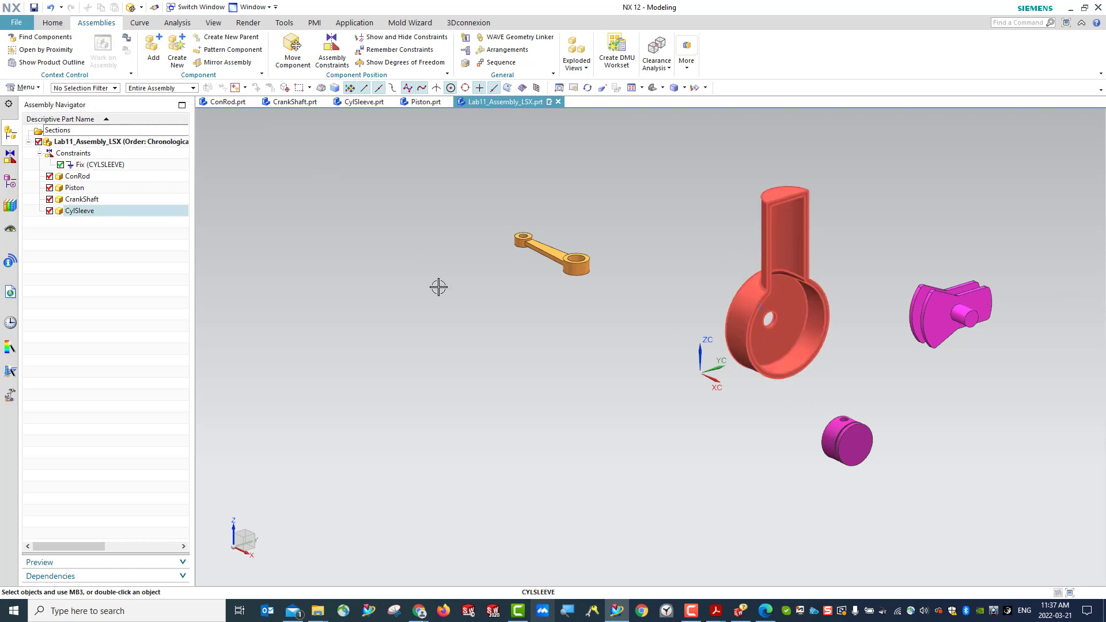
{"action": "left_click", "coordinate": [111, 166]}
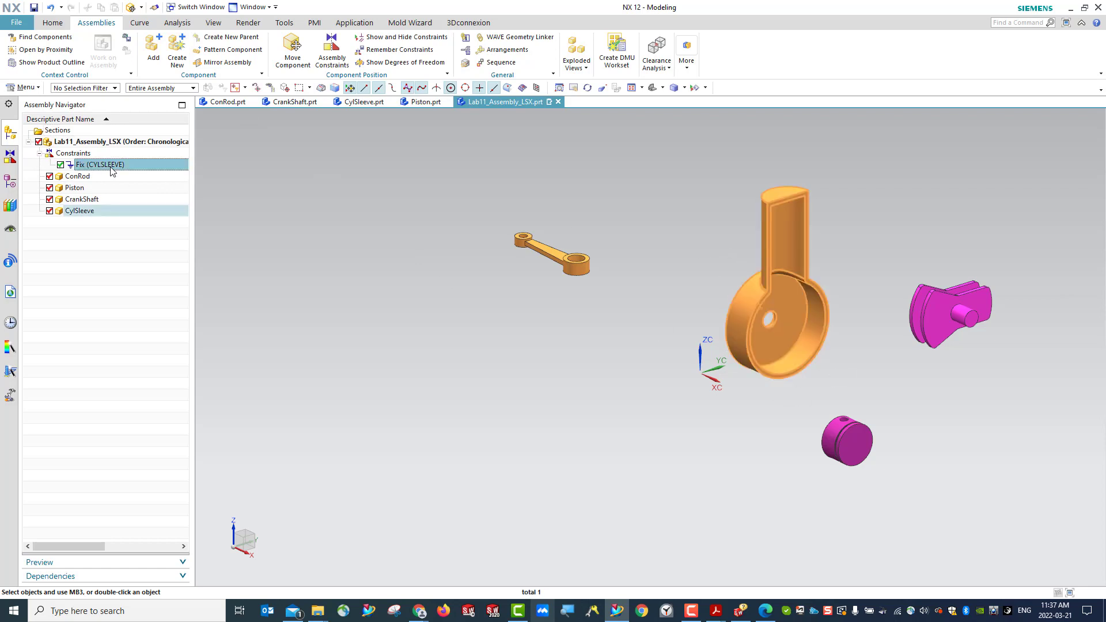
{"action": "key", "text": "Escape"}
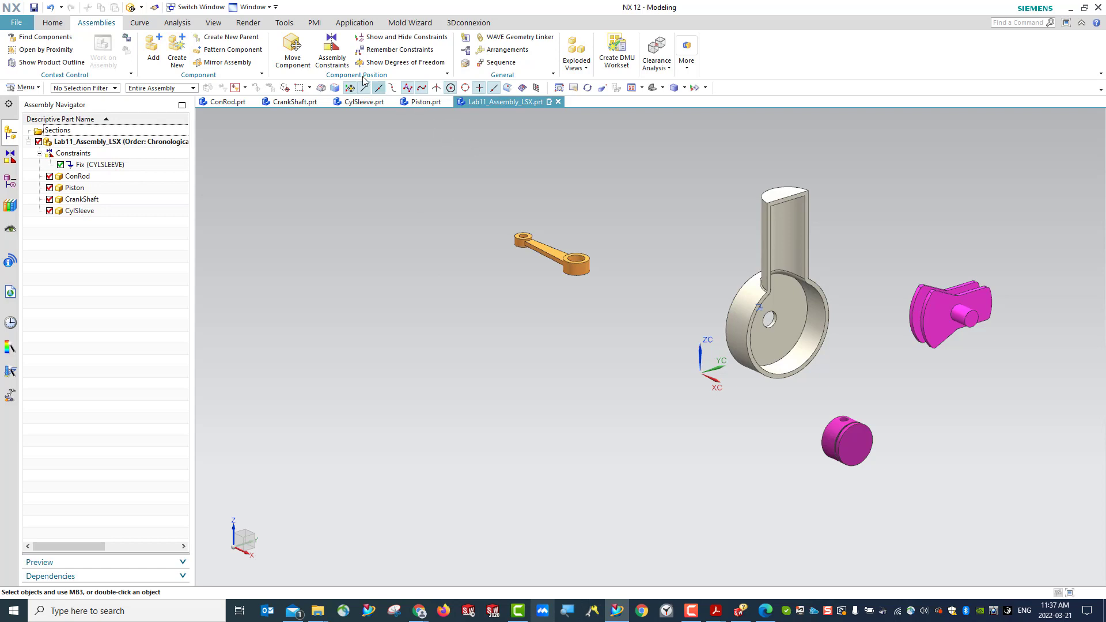
- Apply a Touch Align constraint between the centerline of the ConRod's small-end hole and the centerline of the Piston's pin hole
{"action": "left_click", "coordinate": [327, 56]}
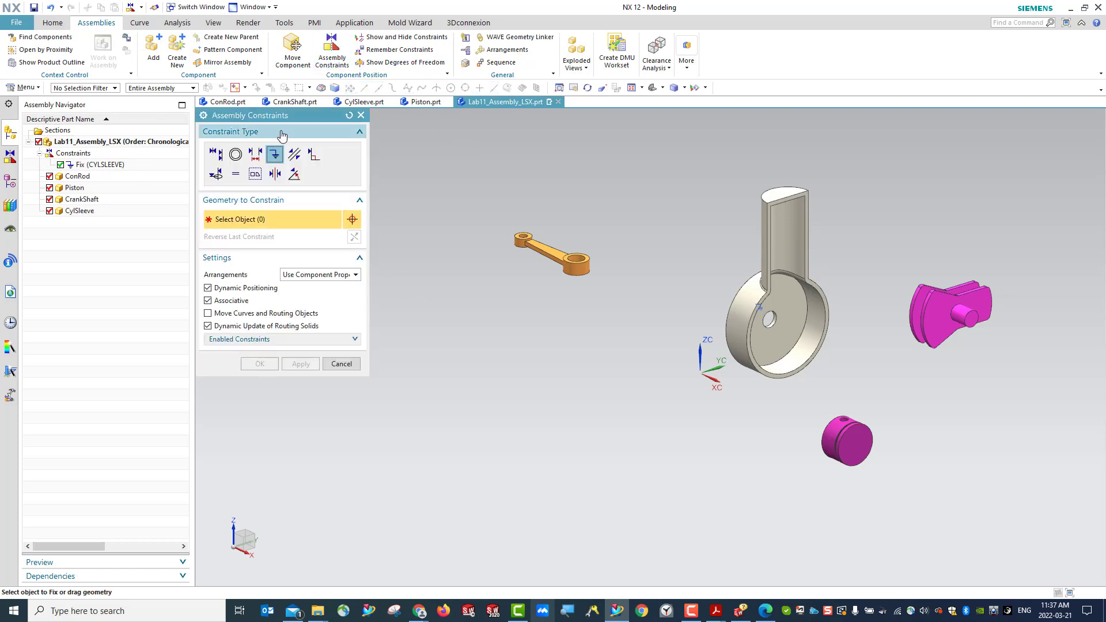
{"action": "left_click_drag", "start_coordinate": [285, 118], "coordinate": [286, 132]}
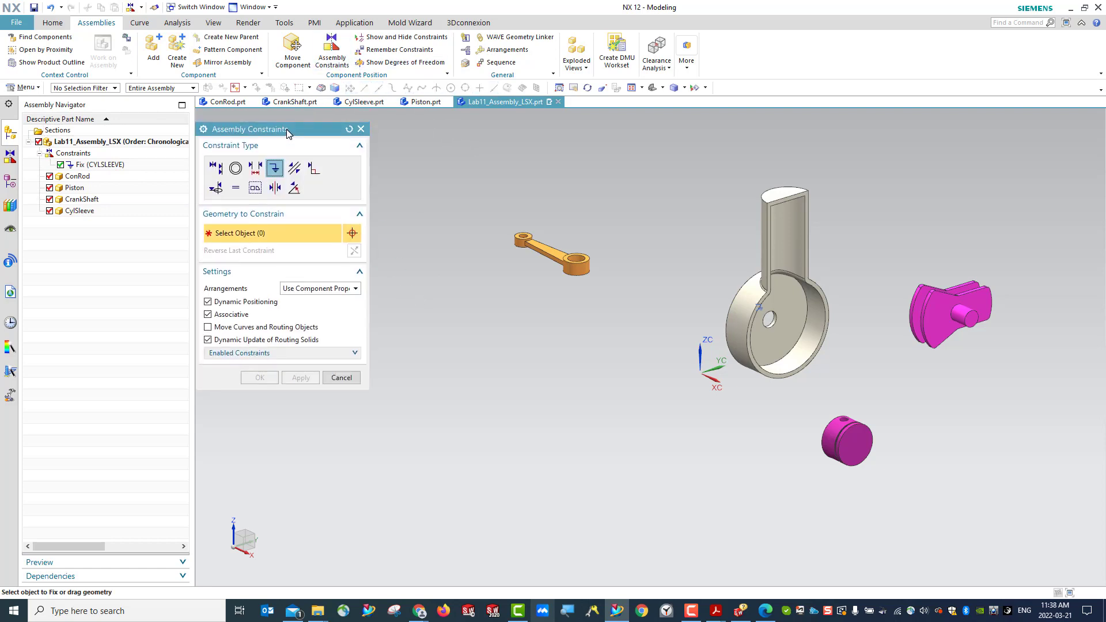
{"action": "left_click", "coordinate": [217, 169]}
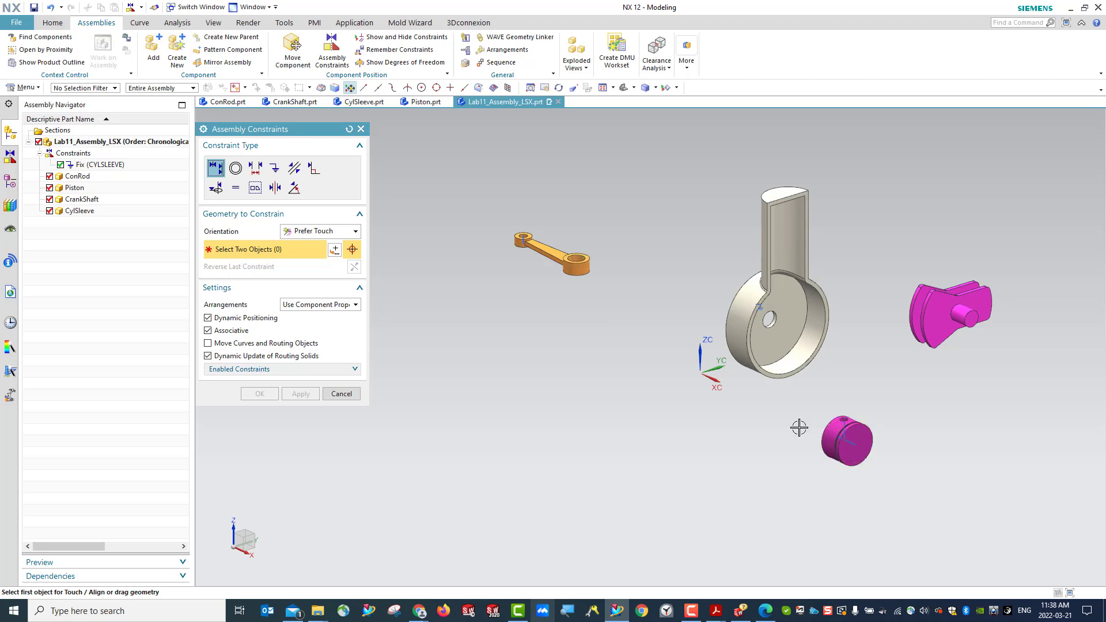
{"action": "scroll", "coordinate": [527, 239], "scroll_direction": "up", "scroll_amount": 4}
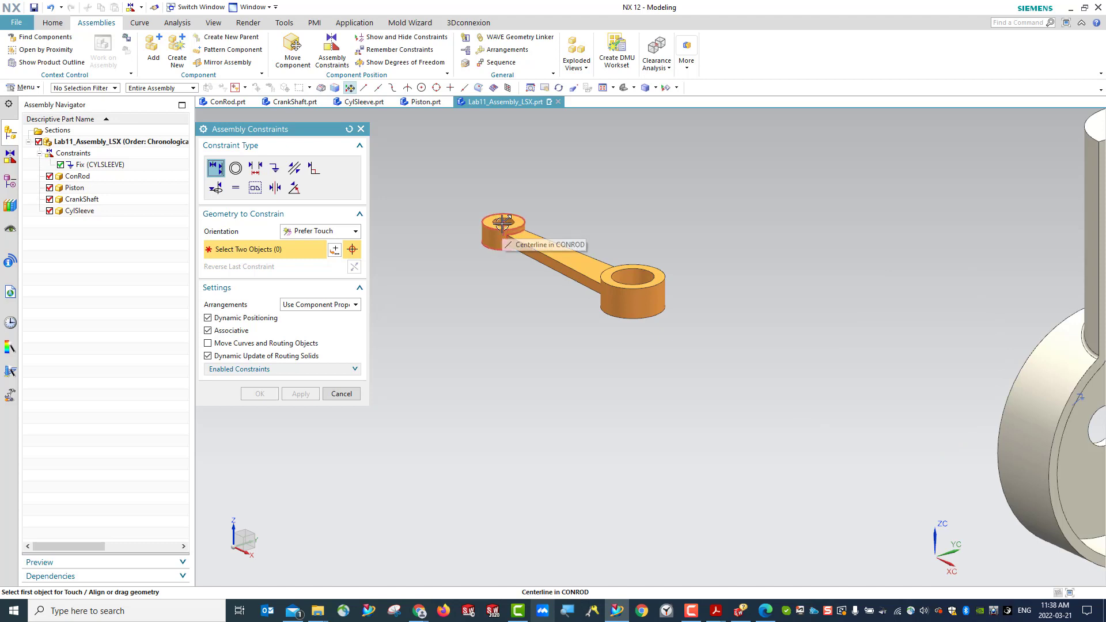
{"action": "right_click", "coordinate": [503, 224]}
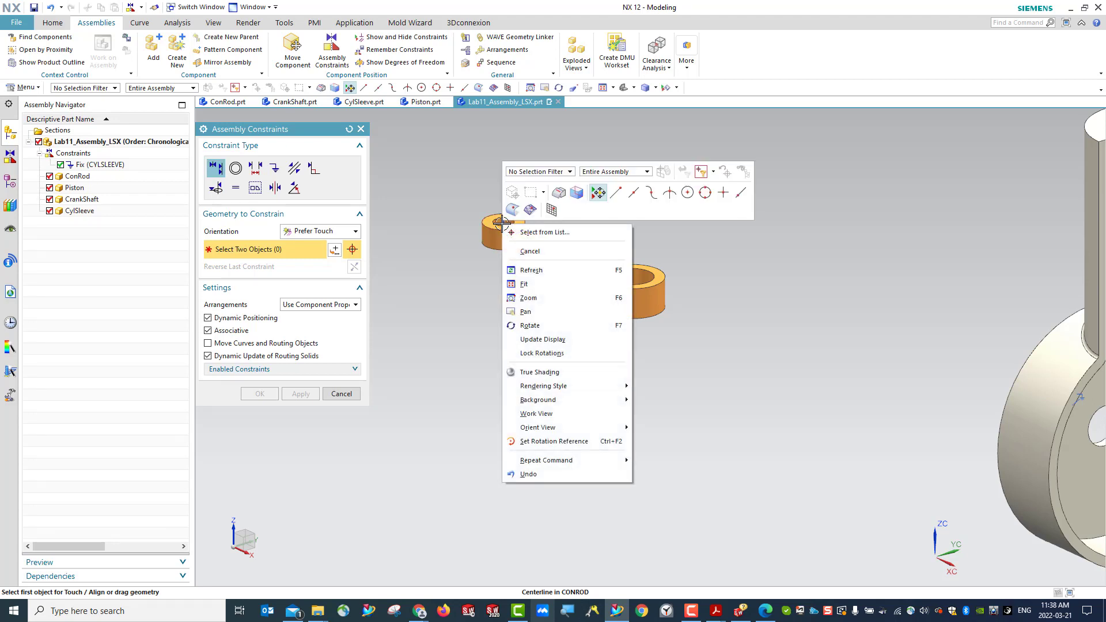
{"action": "left_click", "coordinate": [537, 236]}
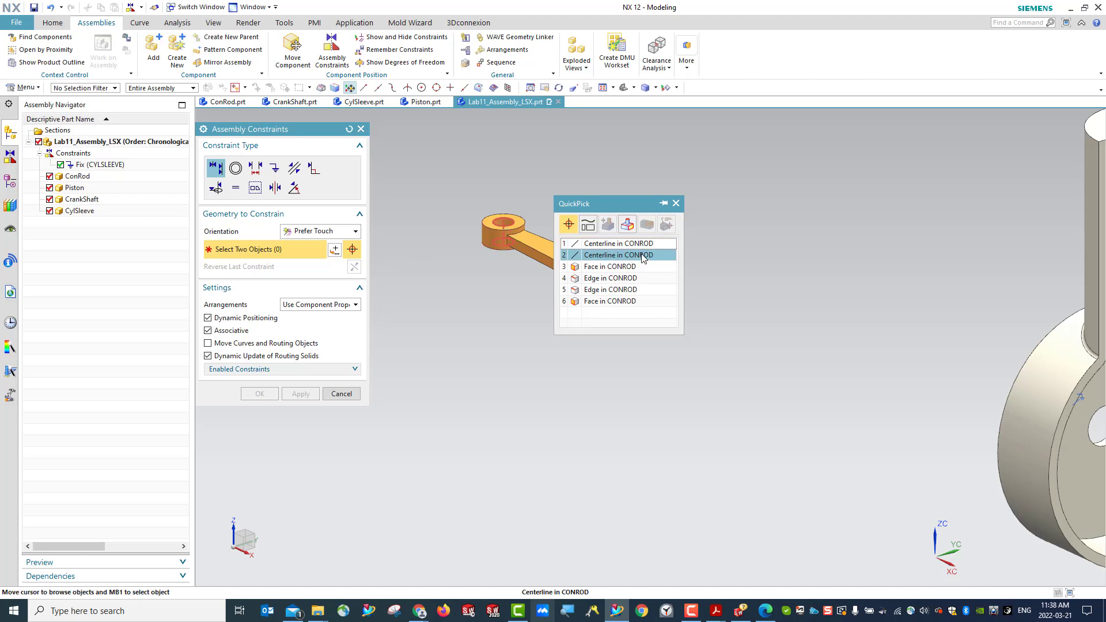
{"action": "left_click", "coordinate": [608, 259]}
{"action": "scroll", "coordinate": [631, 318], "scroll_direction": "down", "scroll_amount": 5}
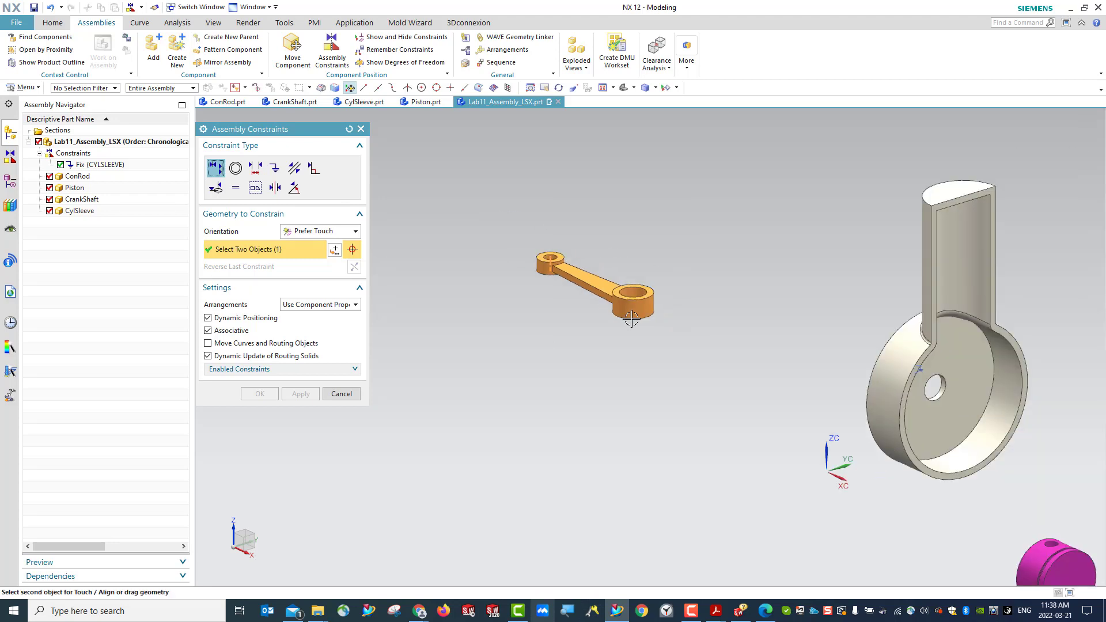
{"action": "scroll", "coordinate": [870, 479], "scroll_direction": "up", "scroll_amount": 2}
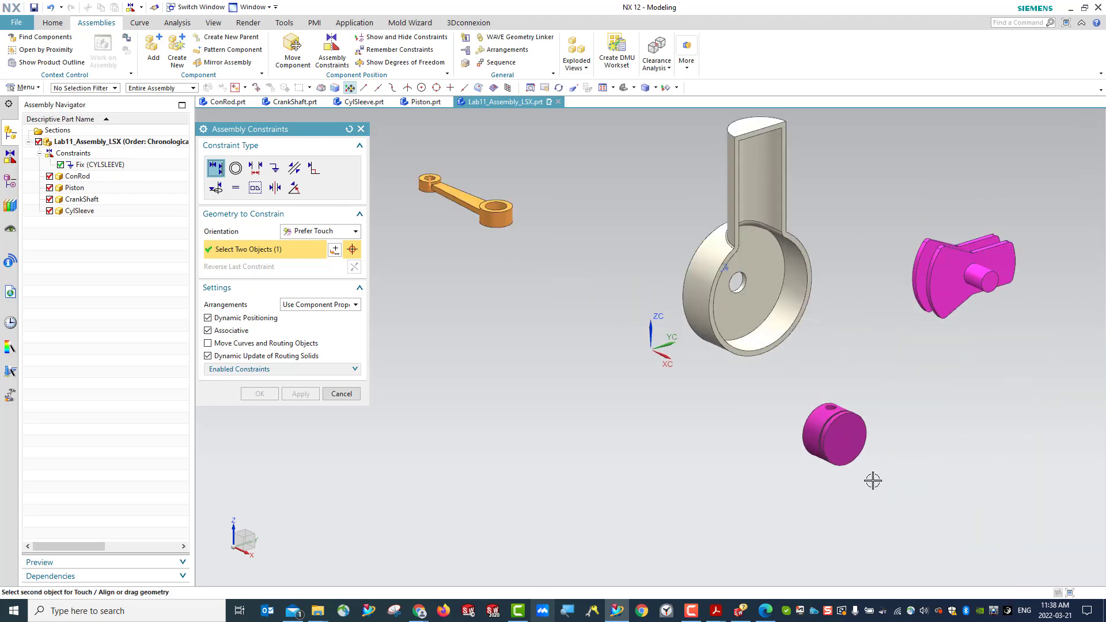
{"action": "left_click", "coordinate": [833, 405]}
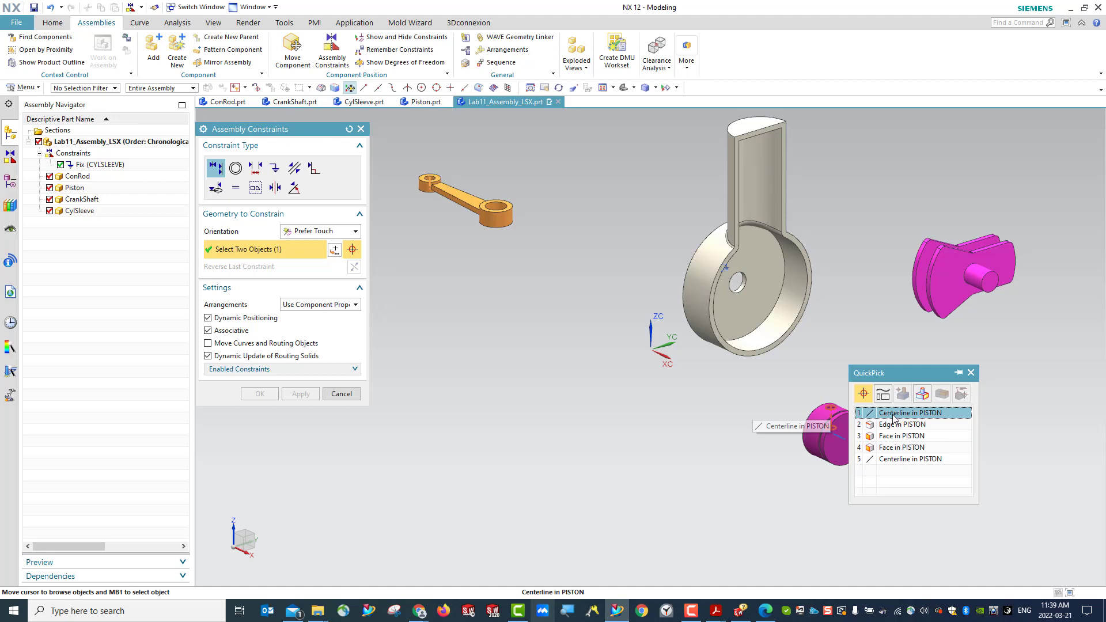
{"action": "left_click", "coordinate": [893, 413]}
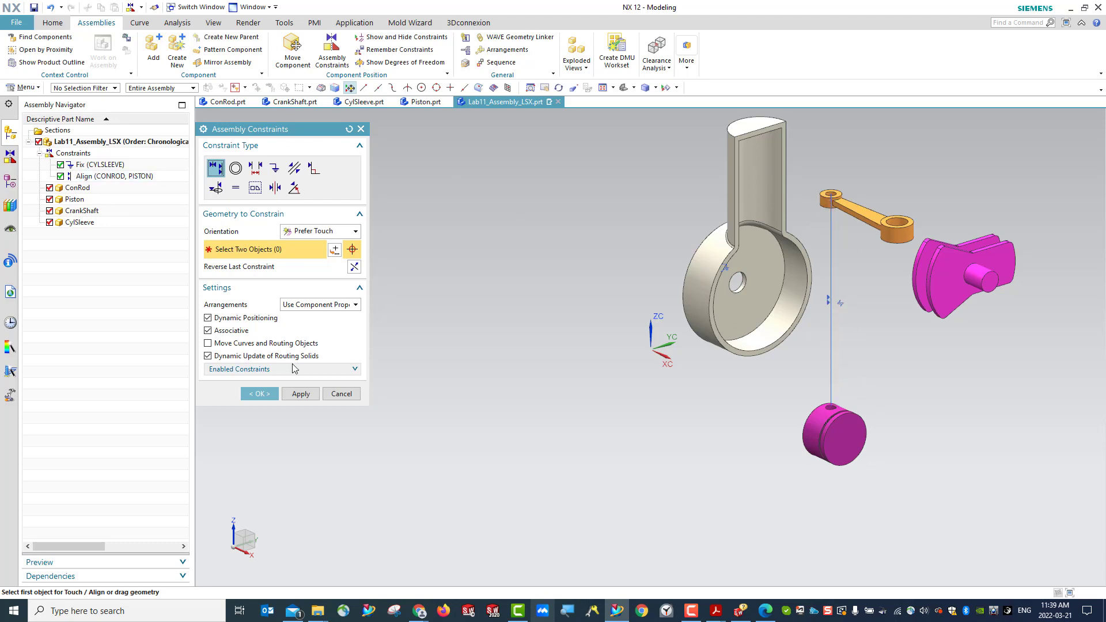
{"action": "left_click", "coordinate": [303, 395]}
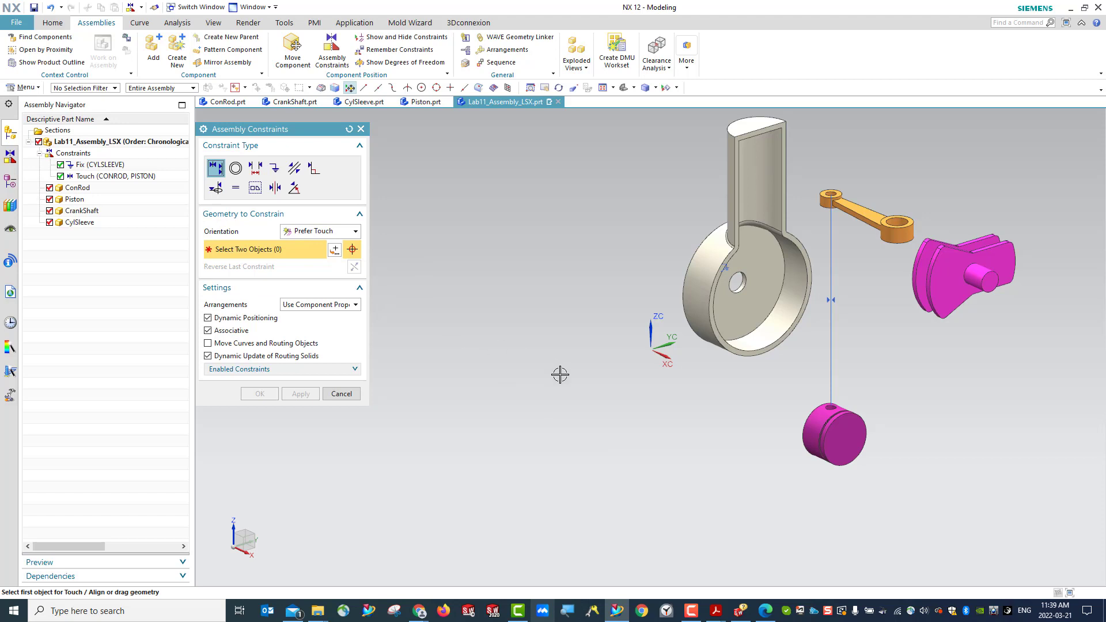
- Apply a Touch Align constraint between the flat side face of the ConRod's small end and the inner slot face of the Piston
{"action": "left_click", "coordinate": [839, 195]}
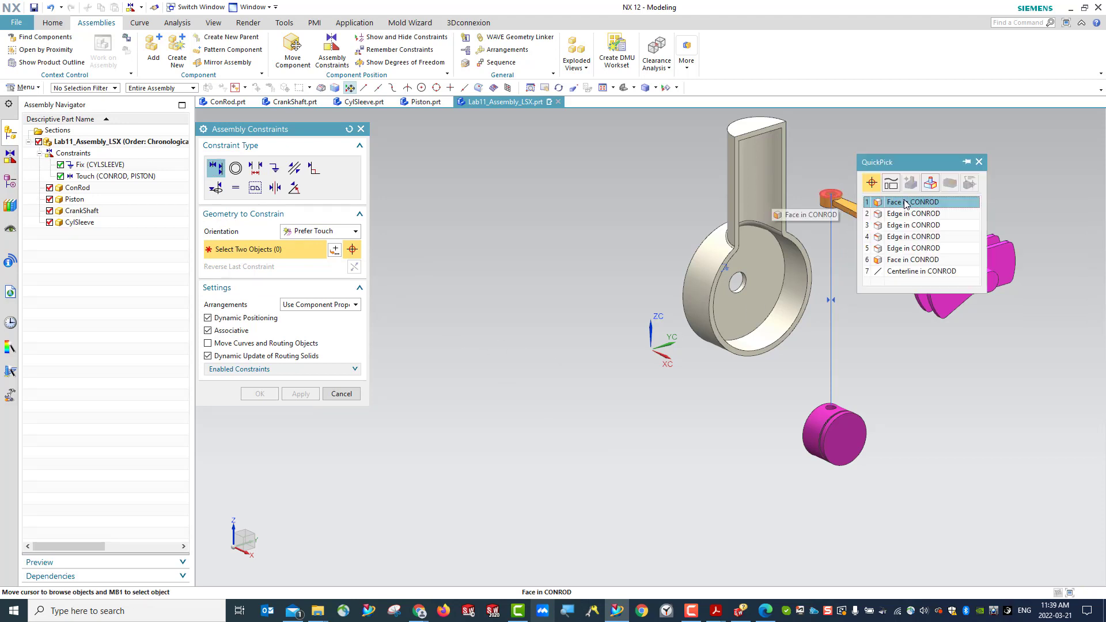
{"action": "left_click", "coordinate": [905, 203]}
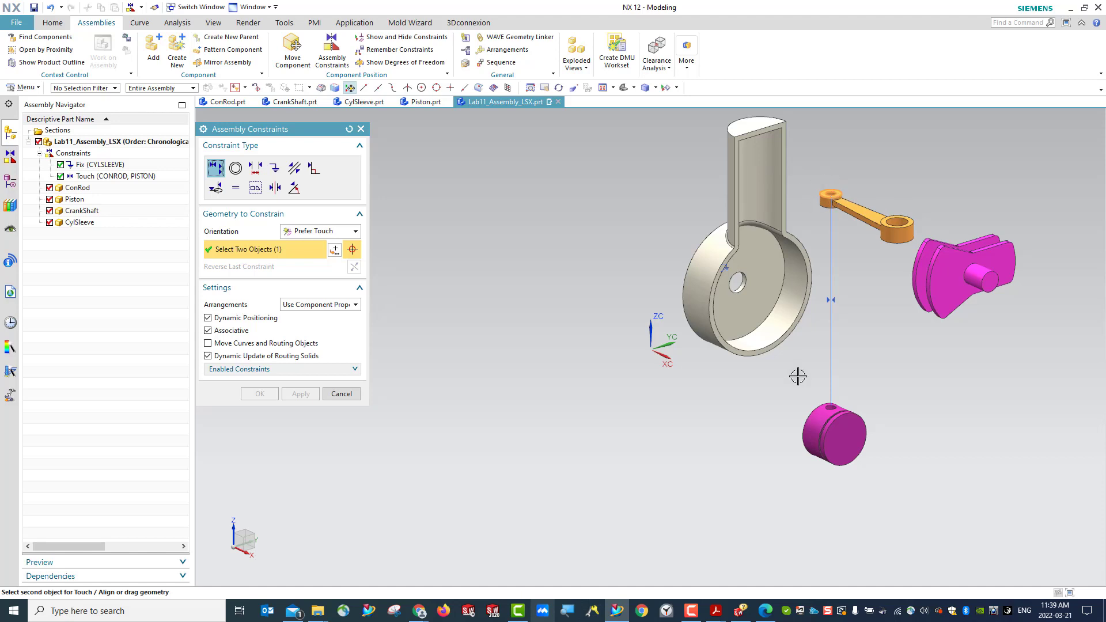
{"action": "middle_click_drag", "start_coordinate": [882, 447], "coordinate": [1010, 403]}
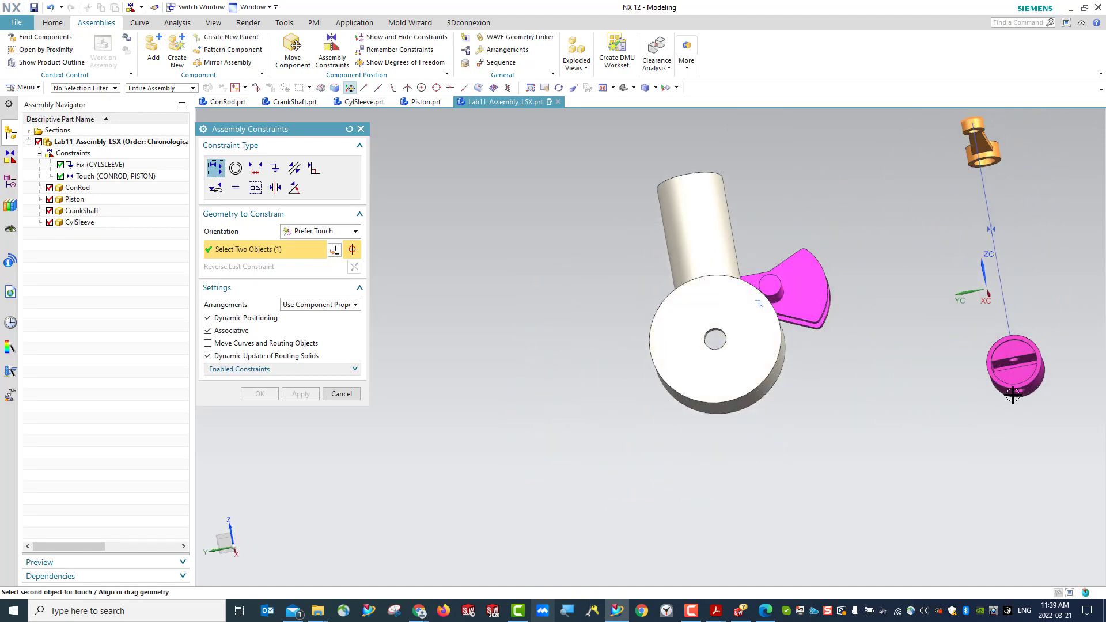
{"action": "left_click", "coordinate": [1032, 360]}
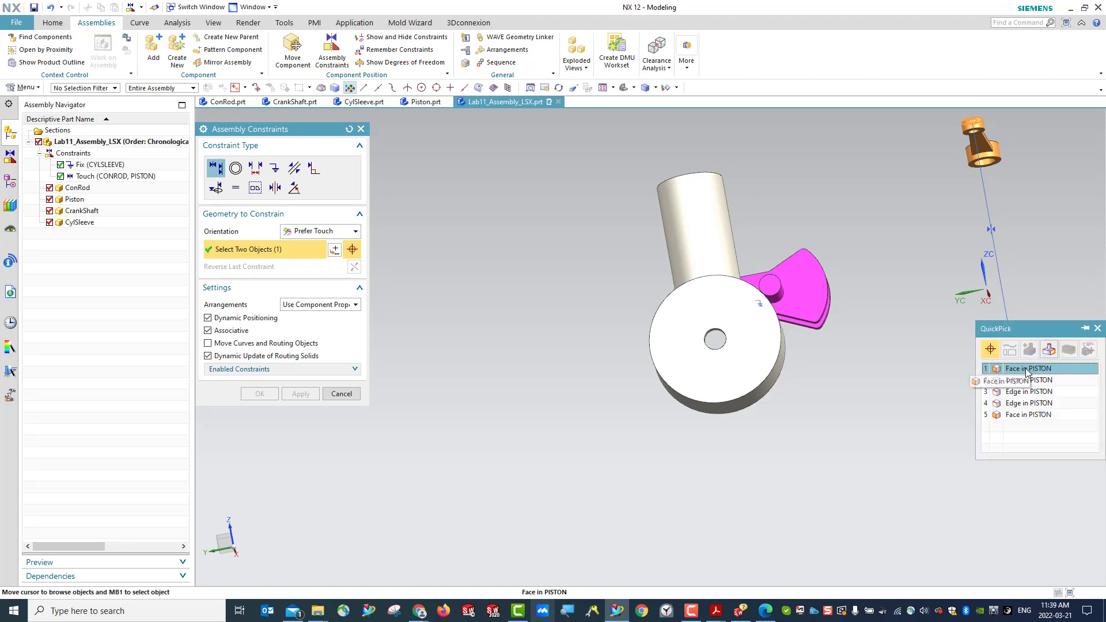
{"action": "left_click_drag", "start_coordinate": [1038, 333], "coordinate": [889, 415]}
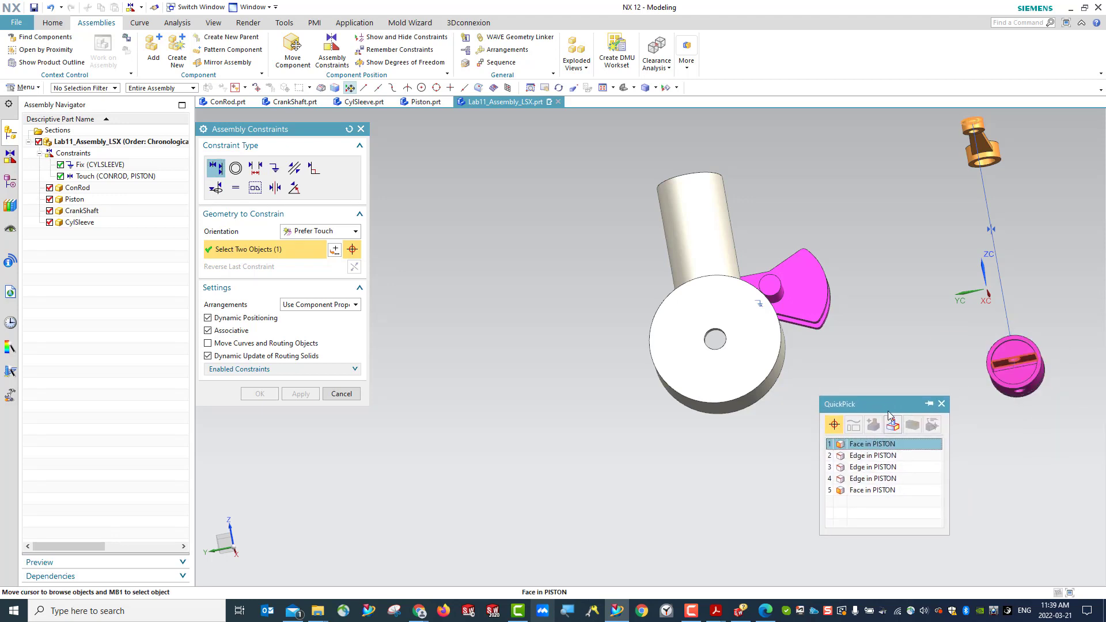
{"action": "left_click", "coordinate": [865, 449]}
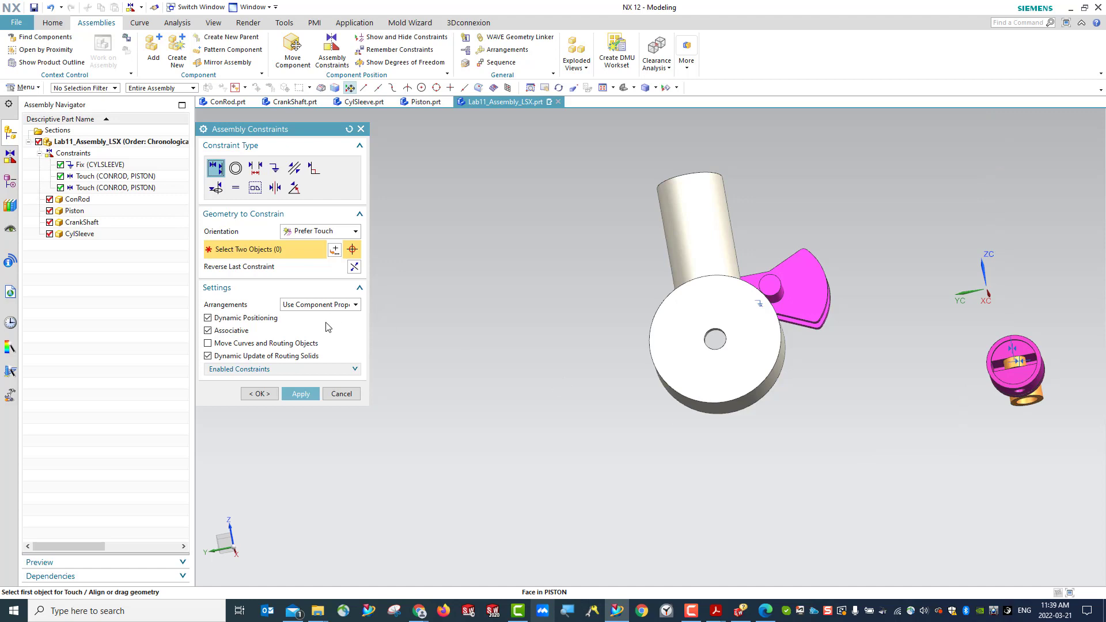
{"action": "left_click", "coordinate": [302, 394]}
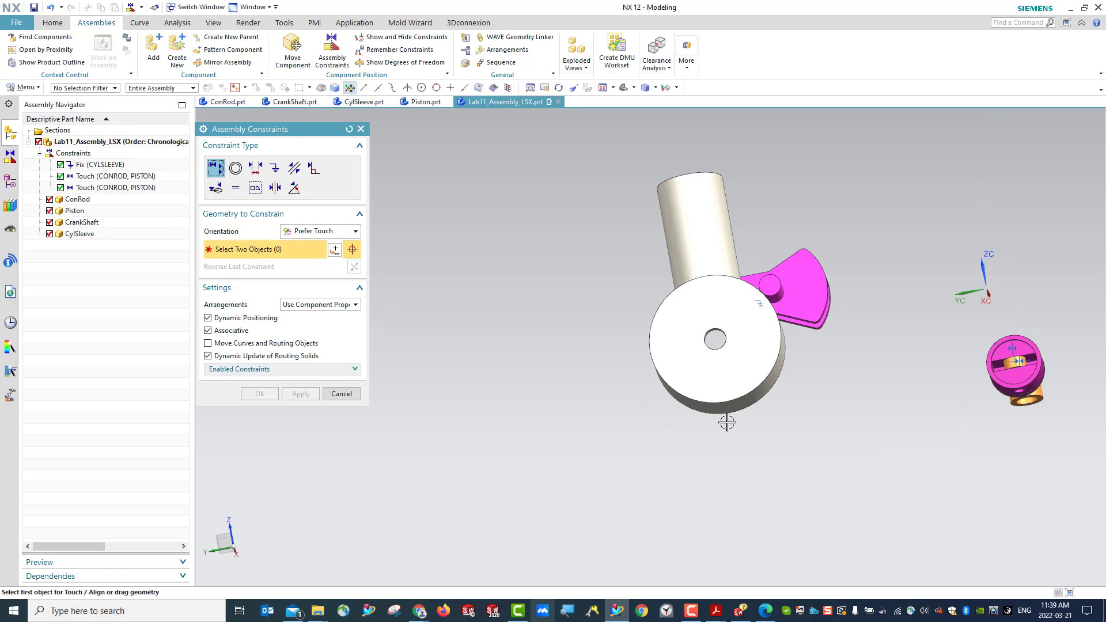
- Examine the geometry linked by the two Touch constraints between ConRod and Piston, and leave the constraint command
{"action": "left_click", "coordinate": [110, 189]}
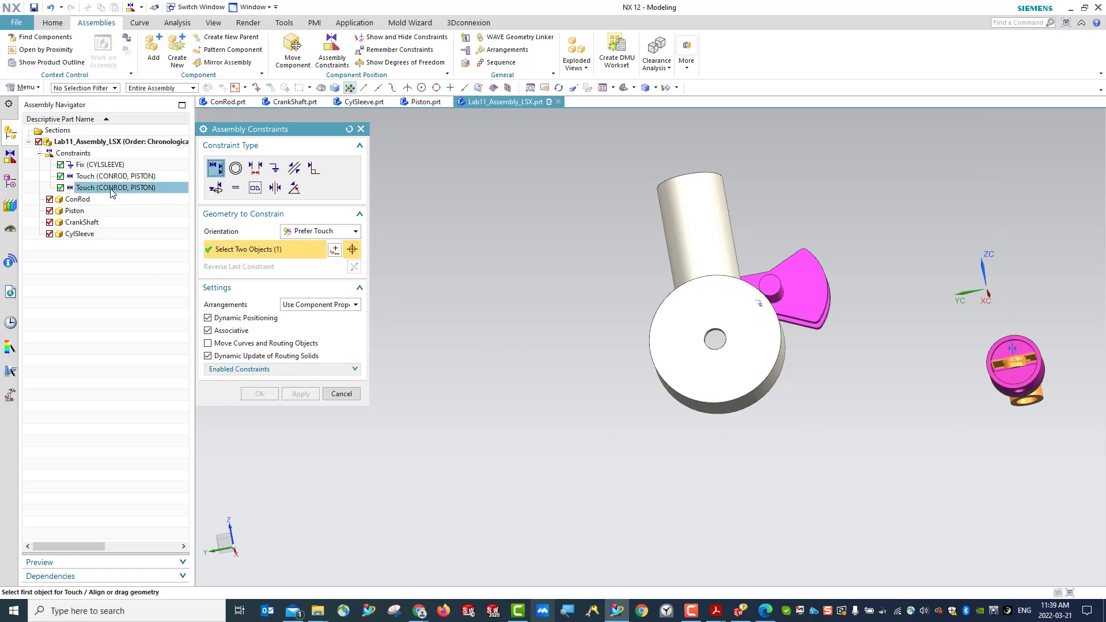
{"action": "middle_click_drag", "start_coordinate": [924, 422], "coordinate": [708, 466]}
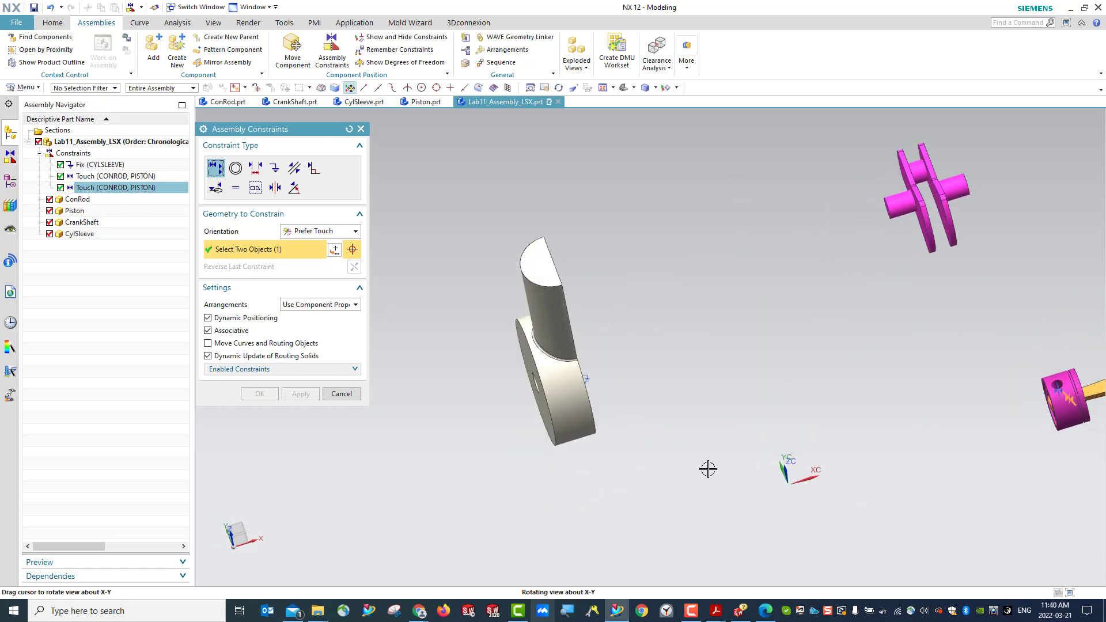
{"action": "left_click", "coordinate": [111, 178], "text": "ctrl"}
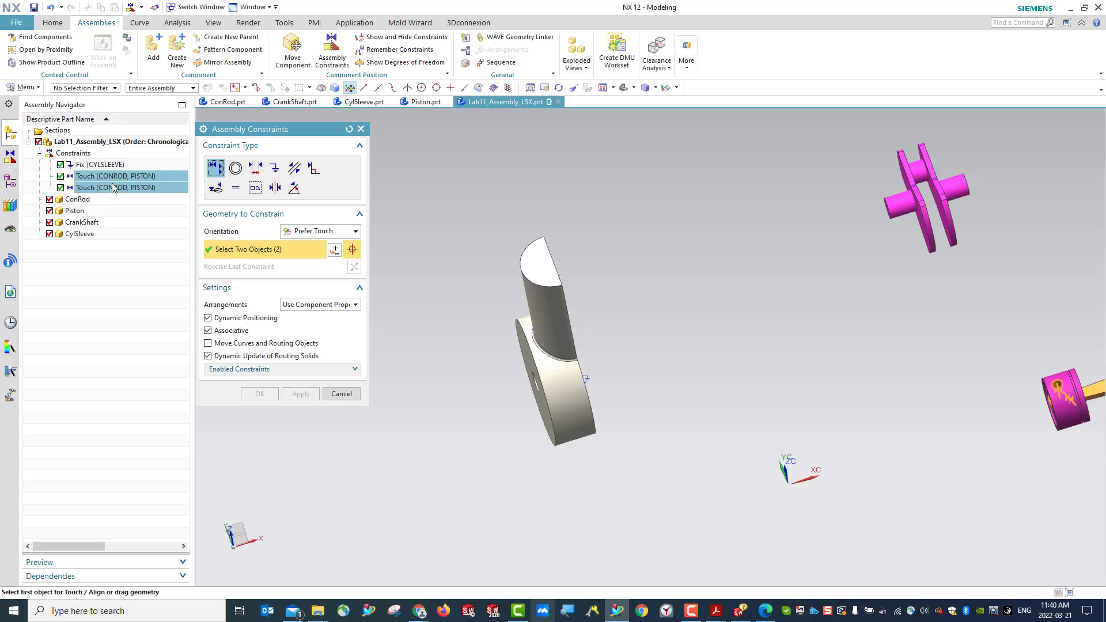
{"action": "scroll", "coordinate": [858, 416], "scroll_direction": "down", "scroll_amount": 2}
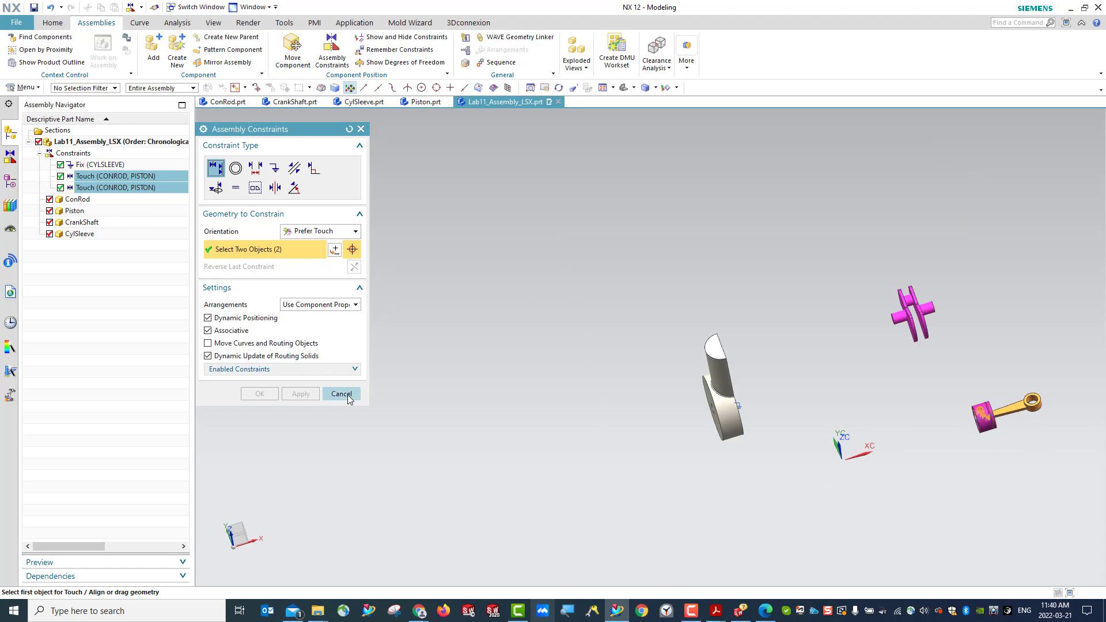
{"action": "left_click", "coordinate": [361, 129]}
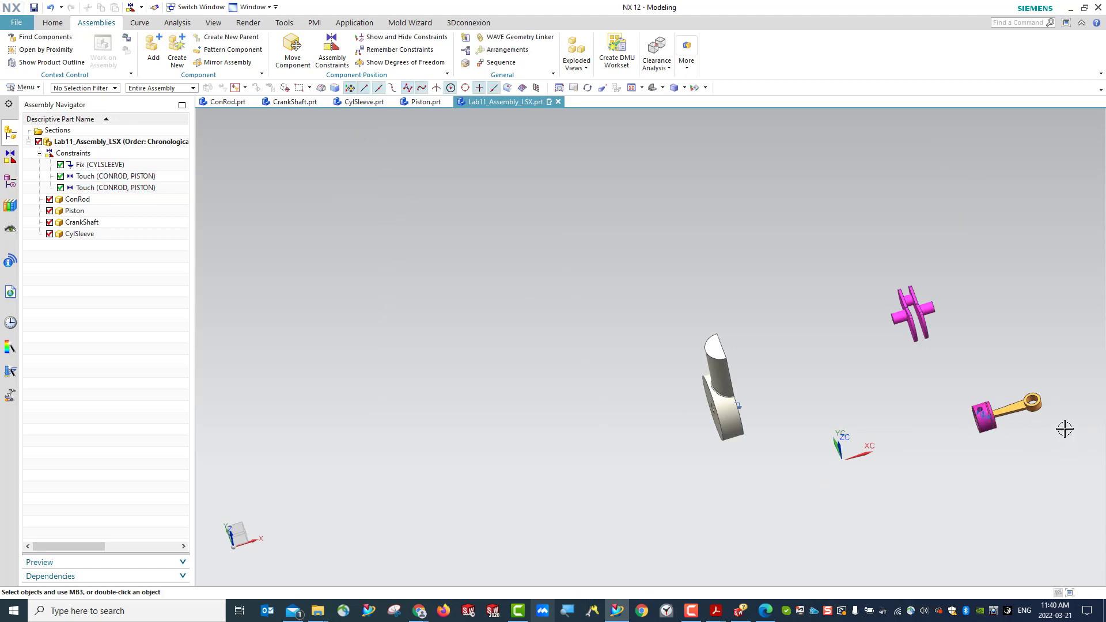
- Rotate the ConRod component dynamically together with its attached Piston and apply the move
{"action": "left_click", "coordinate": [1029, 405]}
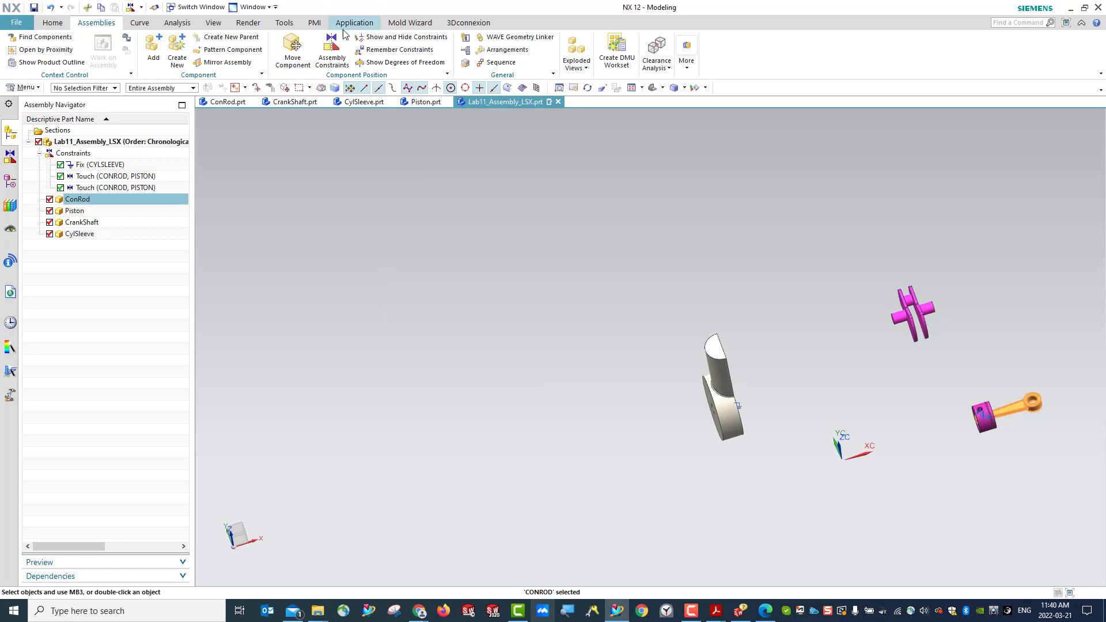
{"action": "left_click", "coordinate": [293, 51]}
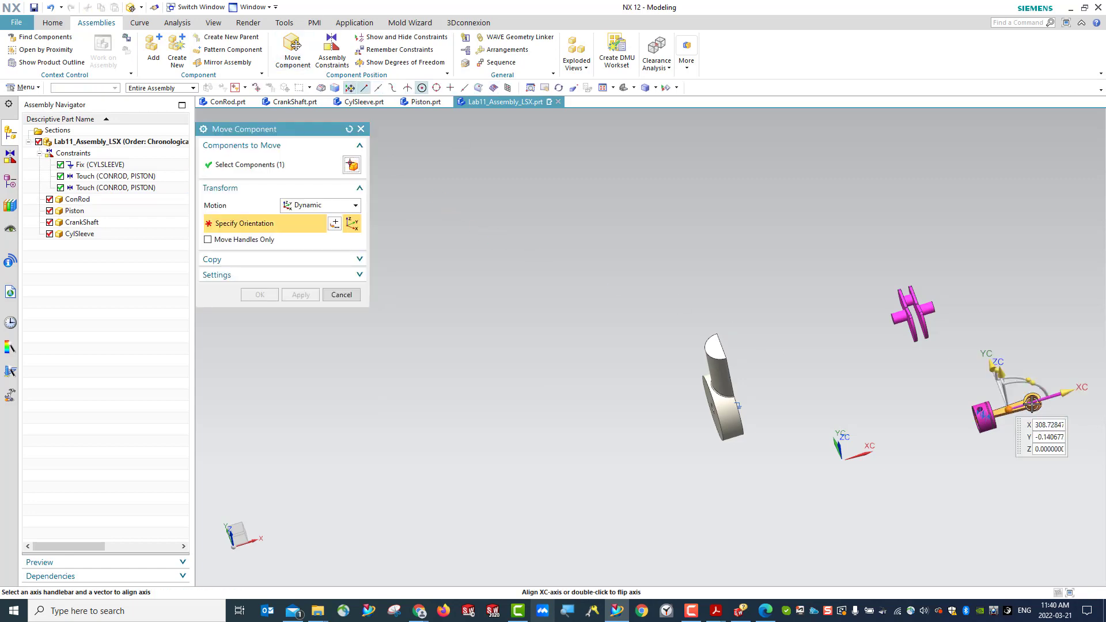
{"action": "mouse_move", "coordinate": [1036, 382]}
{"action": "left_mouse_down"}
{"action": "mouse_move", "coordinate": [1013, 450]}
{"action": "mouse_move", "coordinate": [847, 450]}
{"action": "mouse_move", "coordinate": [1047, 401]}
{"action": "left_mouse_up"}
{"action": "middle_click", "coordinate": [988, 438]}
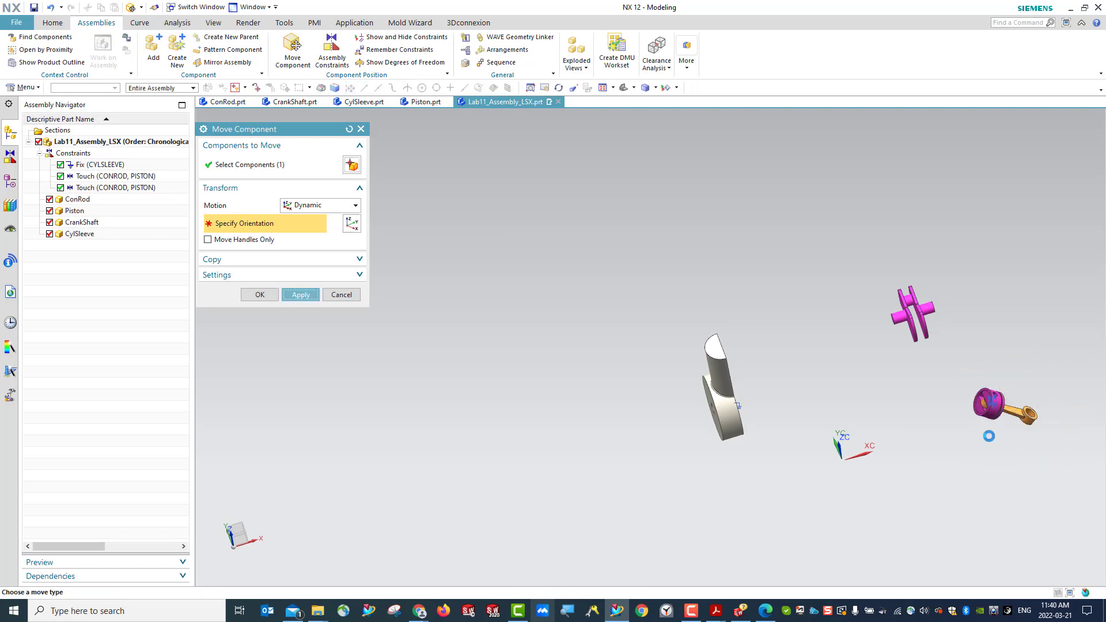
- Rotate the ConRod dynamically about its ZC axis by about 175 degrees so its big end sits above the Piston
{"action": "middle_click_drag", "start_coordinate": [998, 436], "coordinate": [977, 407]}
{"action": "left_click", "coordinate": [624, 88]}
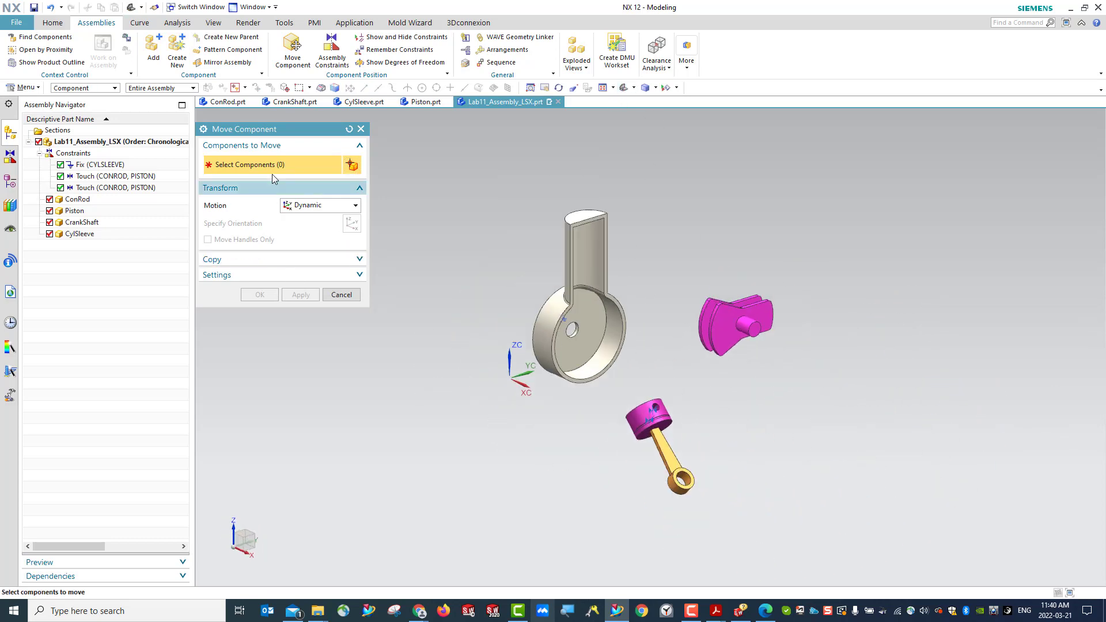
{"action": "left_click", "coordinate": [673, 458]}
{"action": "left_click", "coordinate": [292, 230]}
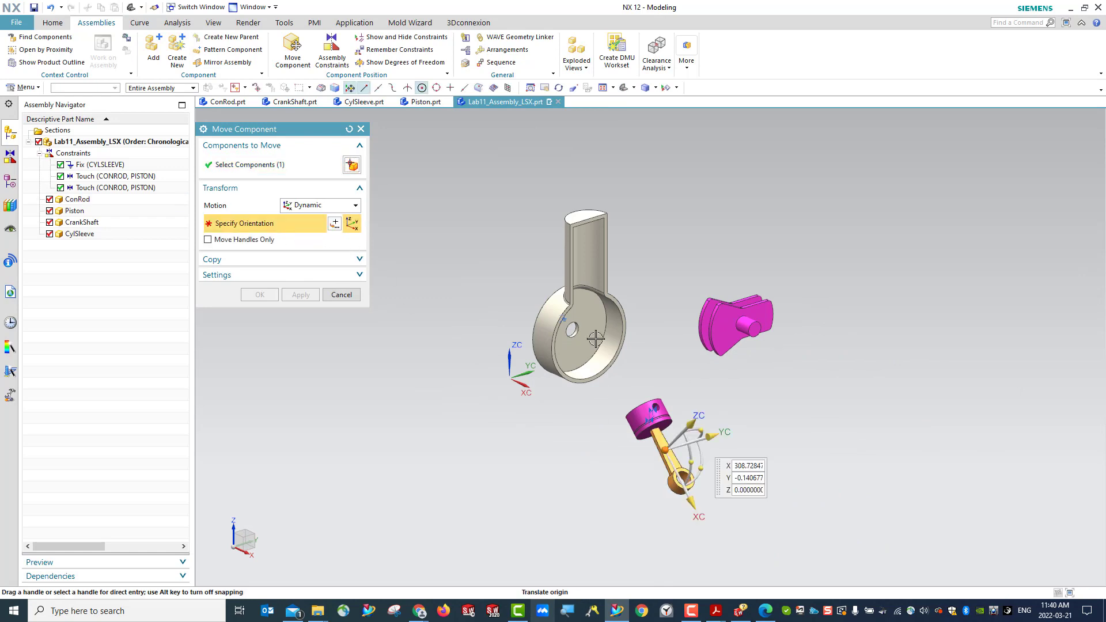
{"action": "left_click_drag", "start_coordinate": [703, 463], "coordinate": [622, 415]}
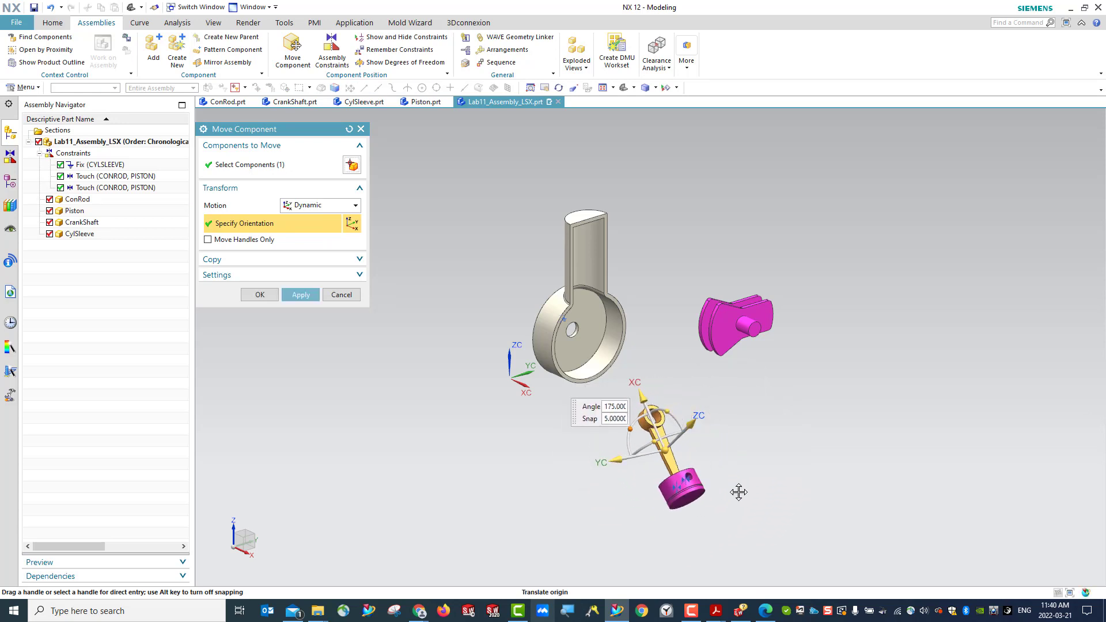
{"action": "middle_click_drag", "start_coordinate": [745, 464], "coordinate": [700, 475]}
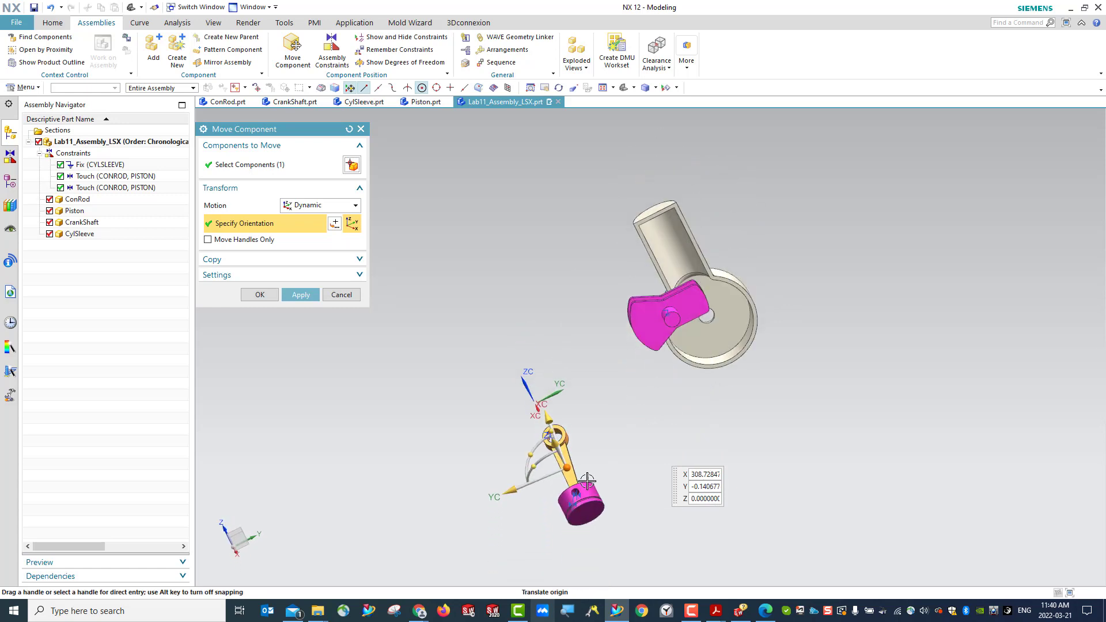
{"action": "left_click", "coordinate": [342, 295]}
{"action": "left_click", "coordinate": [473, 324]}
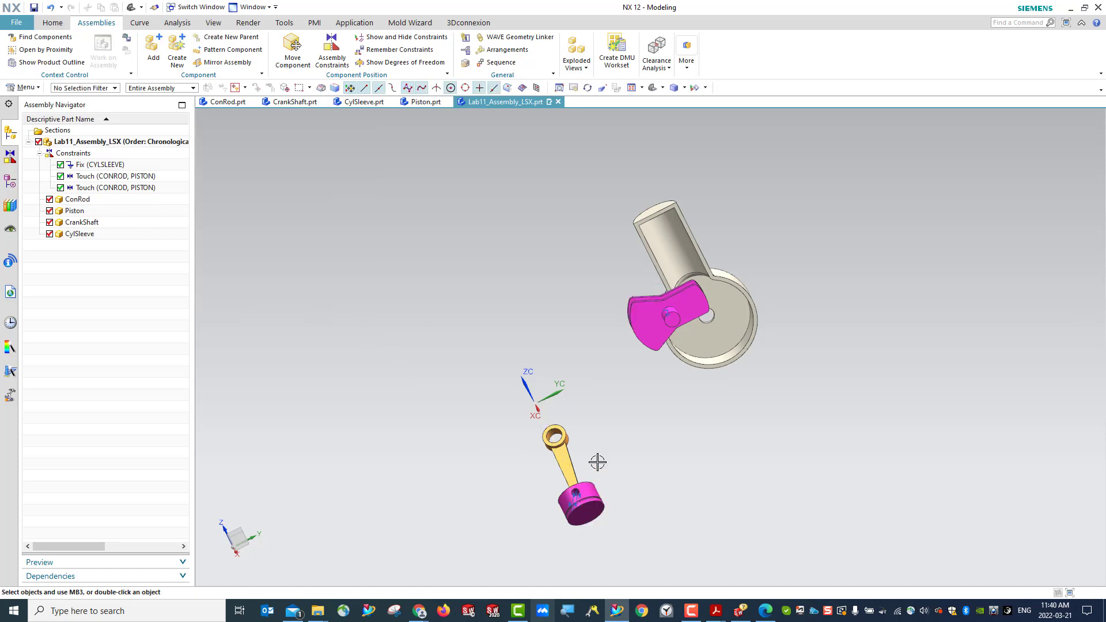
- Apply a Touch Align constraint between the centerline of the ConRod's big-end hole and the centerline of the CrankShaft's crank pin
{"action": "left_click", "coordinate": [653, 90]}
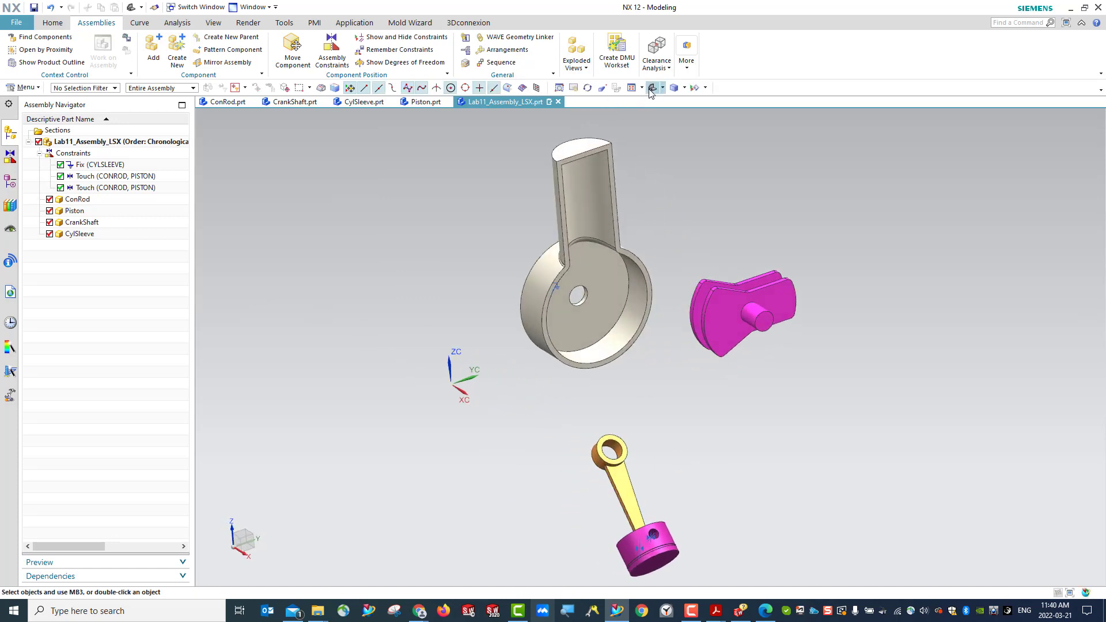
{"action": "scroll", "coordinate": [716, 310], "scroll_direction": "down", "scroll_amount": 2}
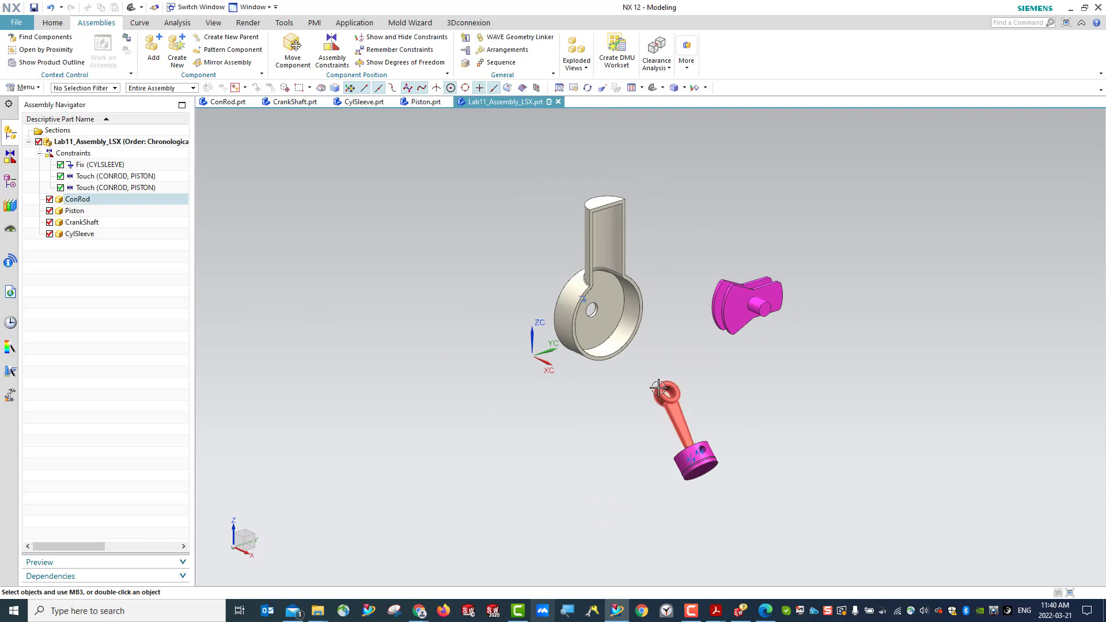
{"action": "middle_click_drag", "start_coordinate": [768, 420], "coordinate": [748, 489]}
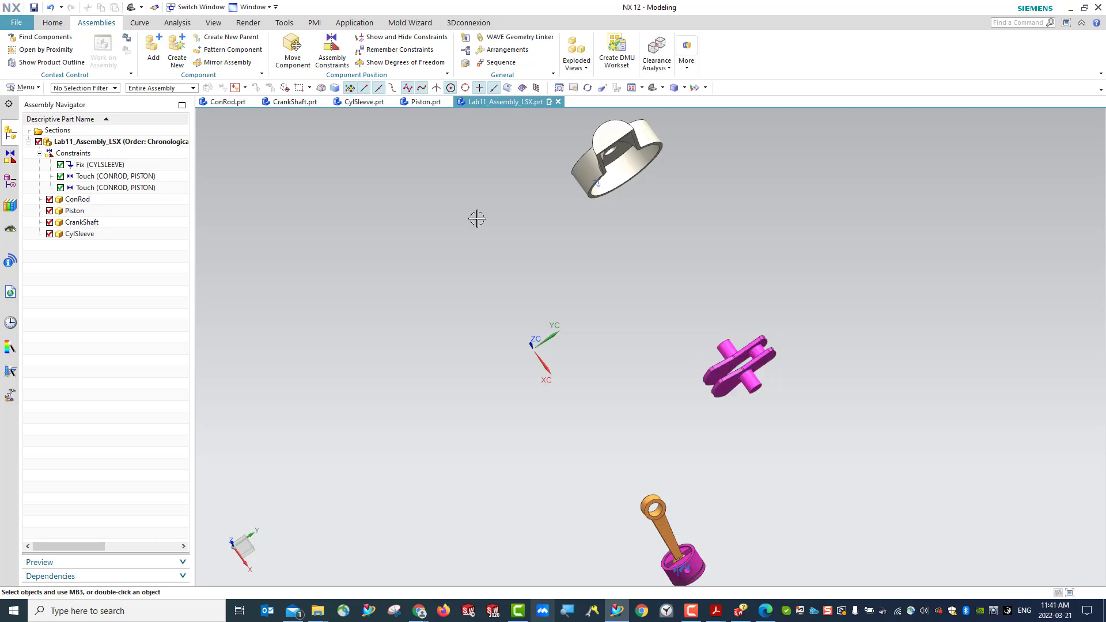
{"action": "left_click", "coordinate": [330, 58]}
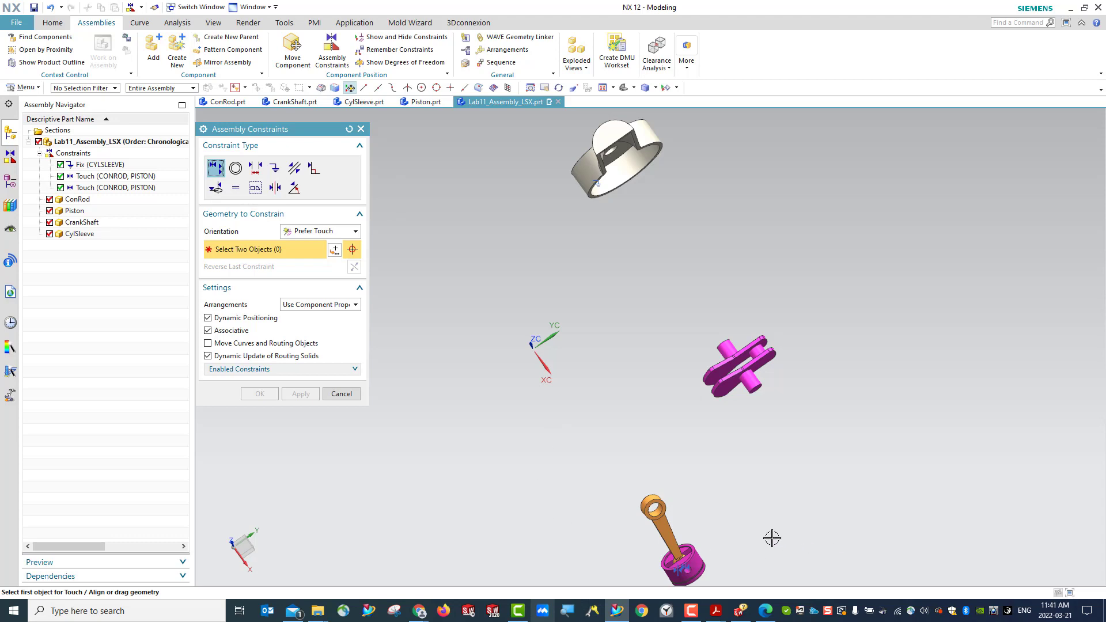
{"action": "scroll", "coordinate": [749, 536], "scroll_direction": "up", "scroll_amount": 2}
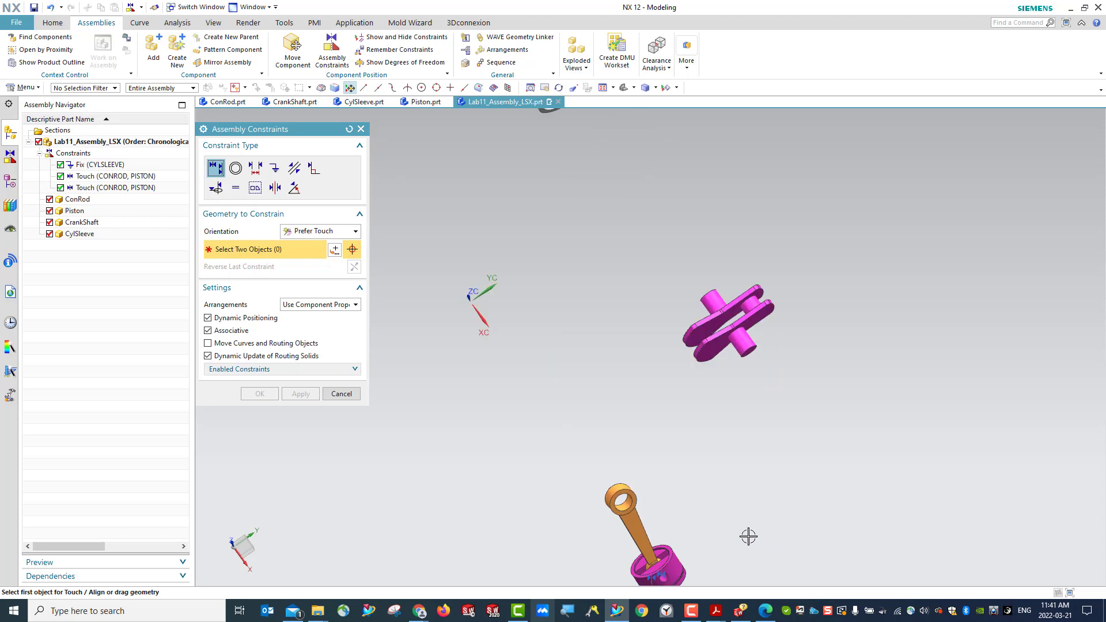
{"action": "left_click", "coordinate": [621, 501]}
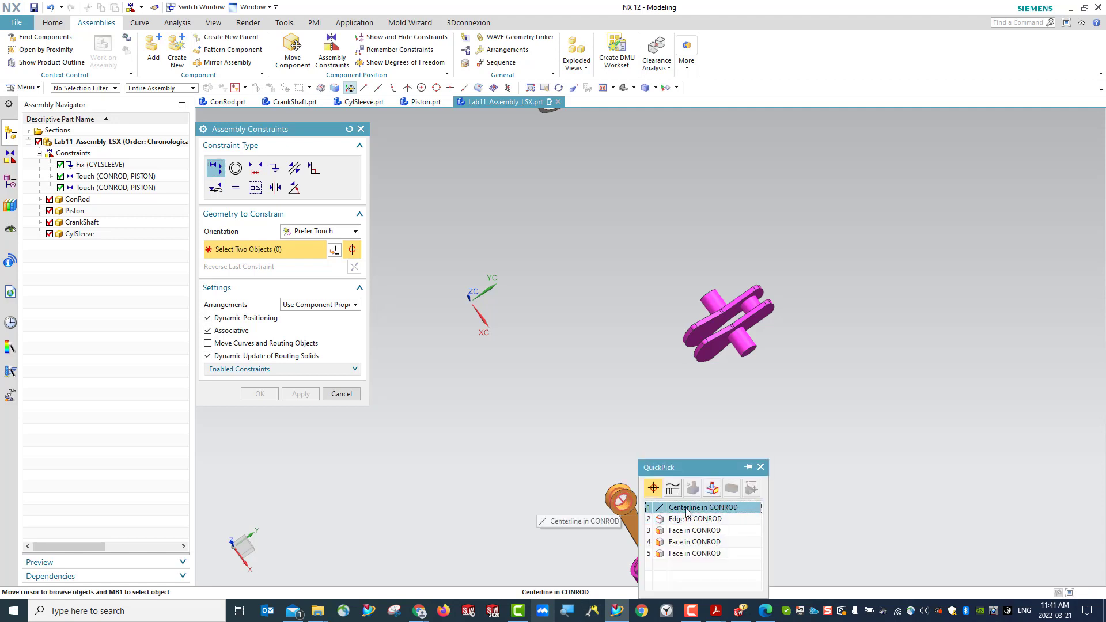
{"action": "left_click", "coordinate": [687, 508]}
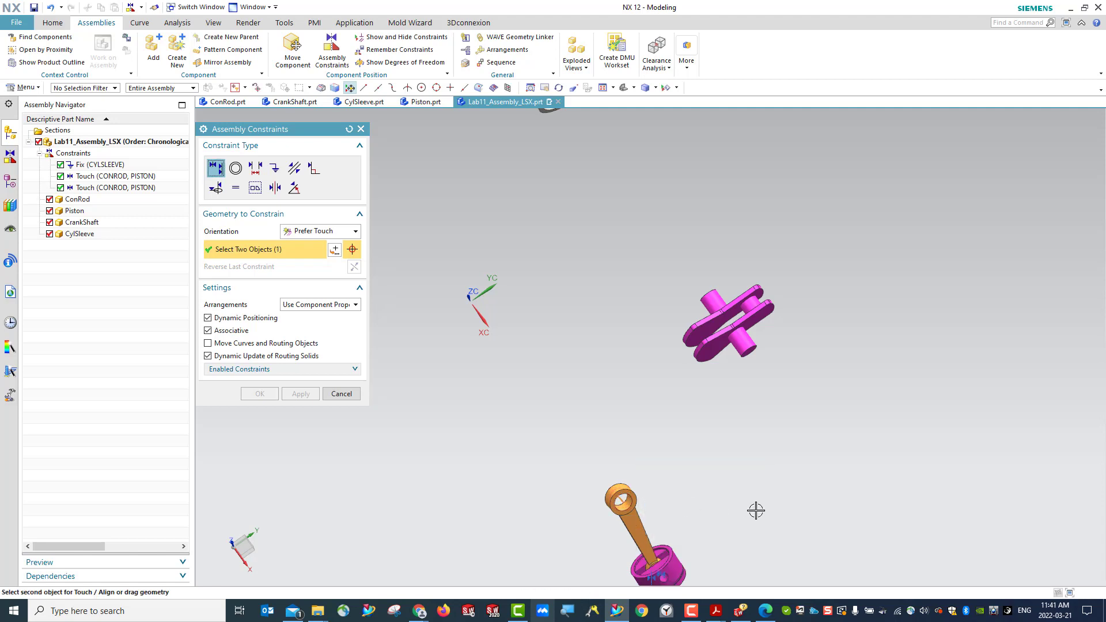
{"action": "left_click", "coordinate": [756, 308]}
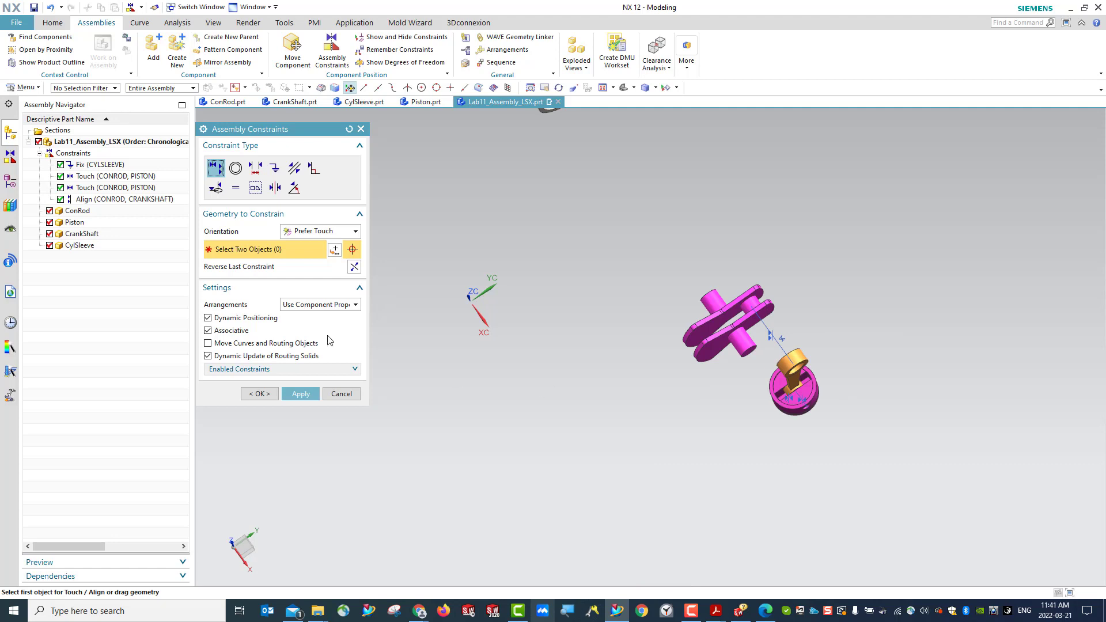
{"action": "left_click", "coordinate": [303, 395]}
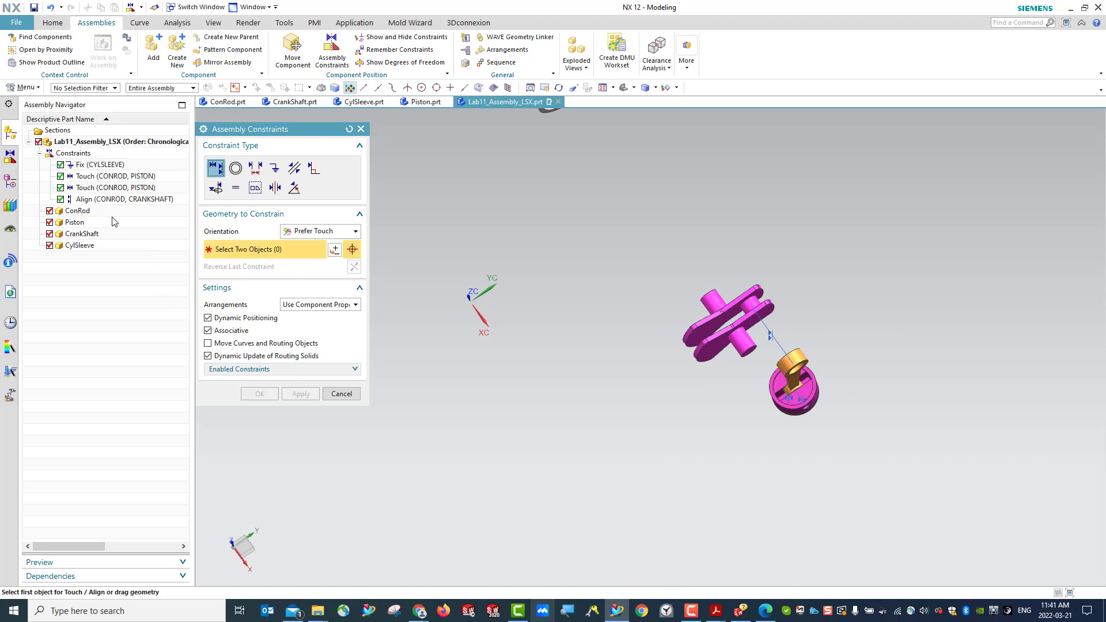
- Examine the Align constraint between ConRod and CrankShaft in the model, and reset the constraint settings
{"action": "left_click", "coordinate": [98, 200]}
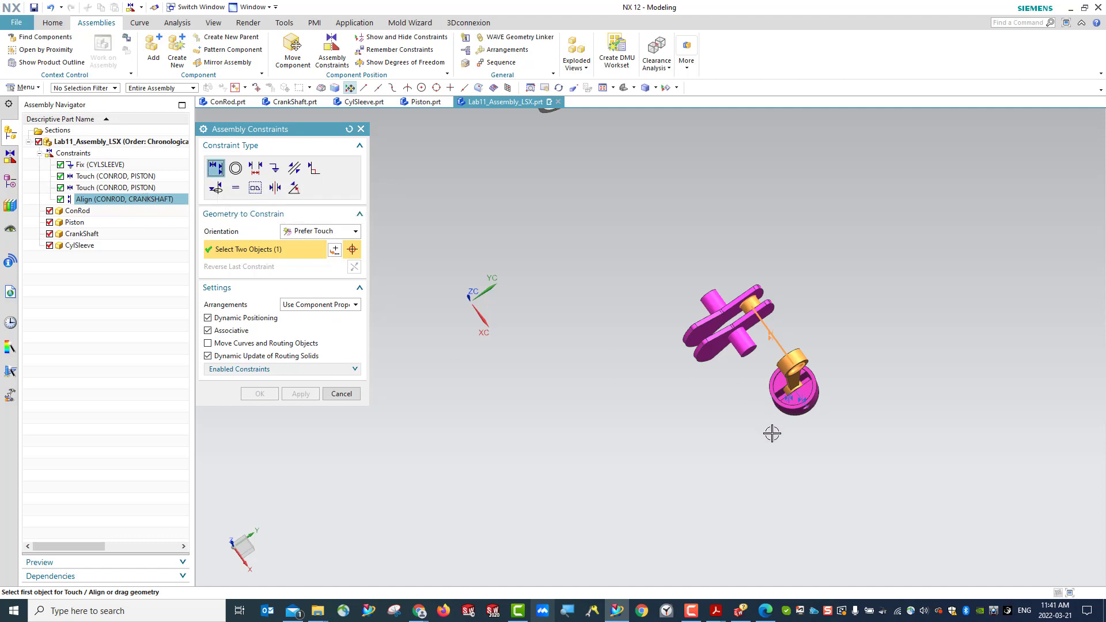
{"action": "middle_click_drag", "start_coordinate": [772, 433], "coordinate": [801, 384]}
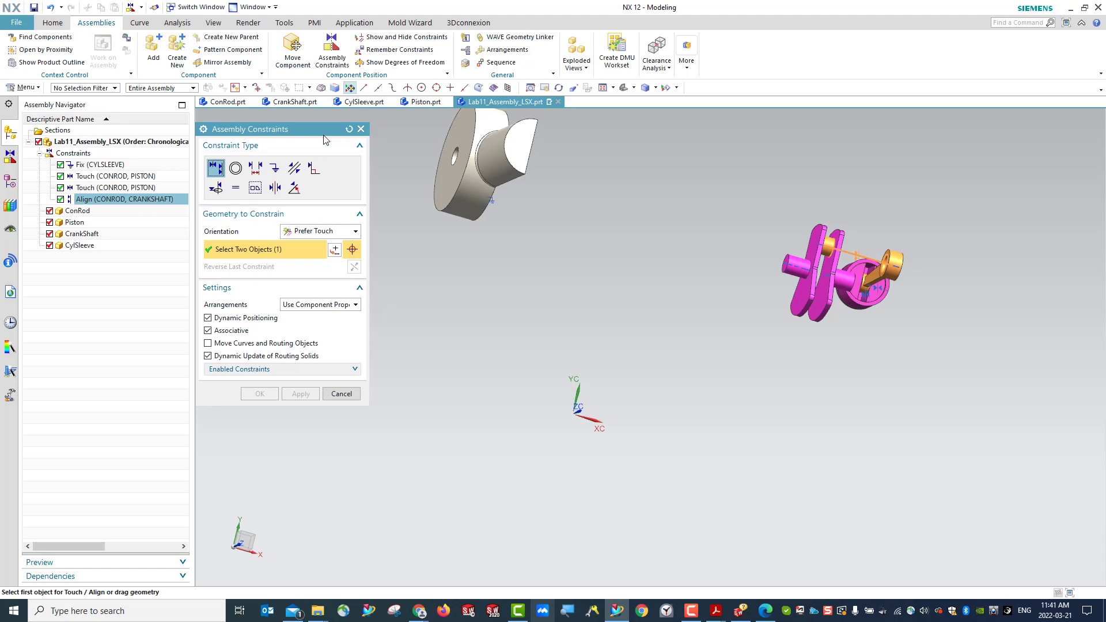
{"action": "left_click", "coordinate": [349, 129]}
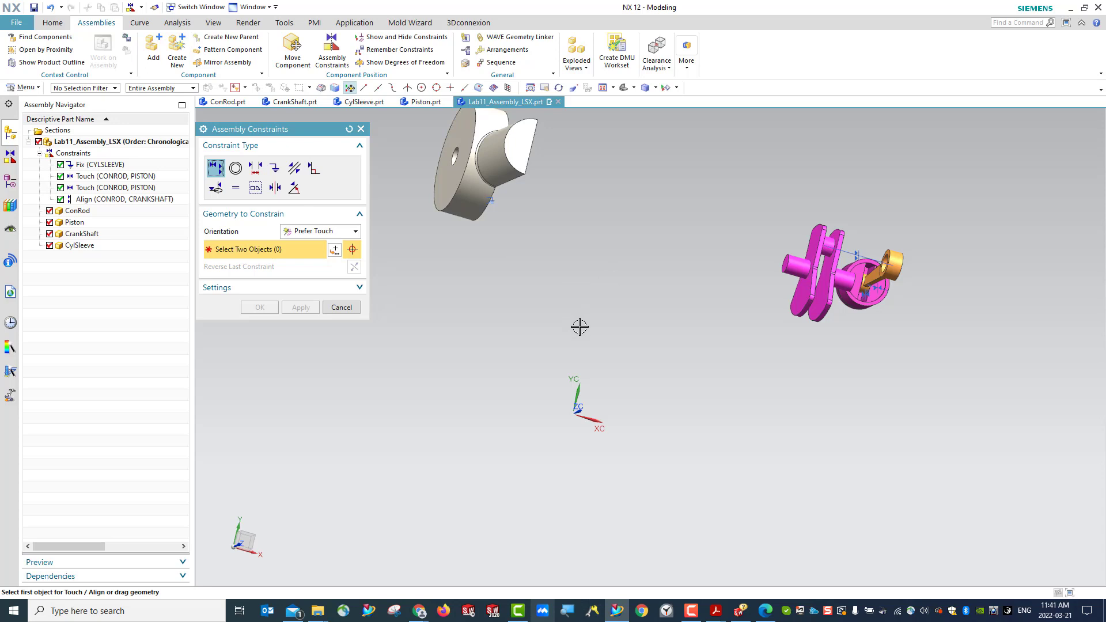
- Apply a Touch constraint between the inner face of a CrankShaft web and the side face of the ConRod's big end
{"action": "scroll", "coordinate": [871, 245], "scroll_direction": "up", "scroll_amount": 4}
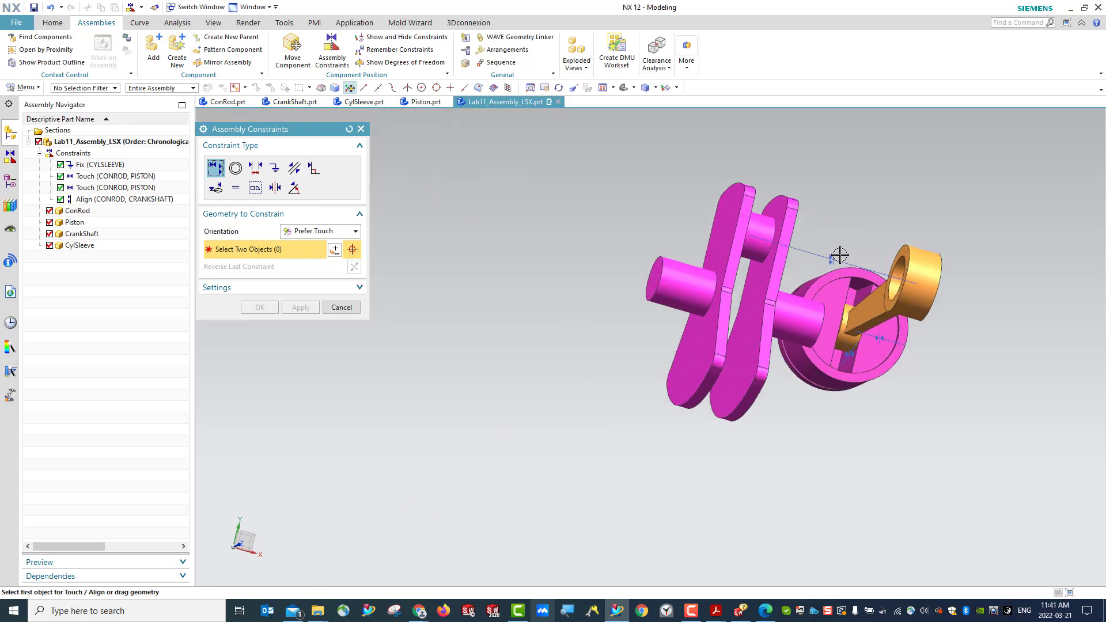
{"action": "left_click", "coordinate": [780, 211]}
{"action": "left_click", "coordinate": [853, 221]}
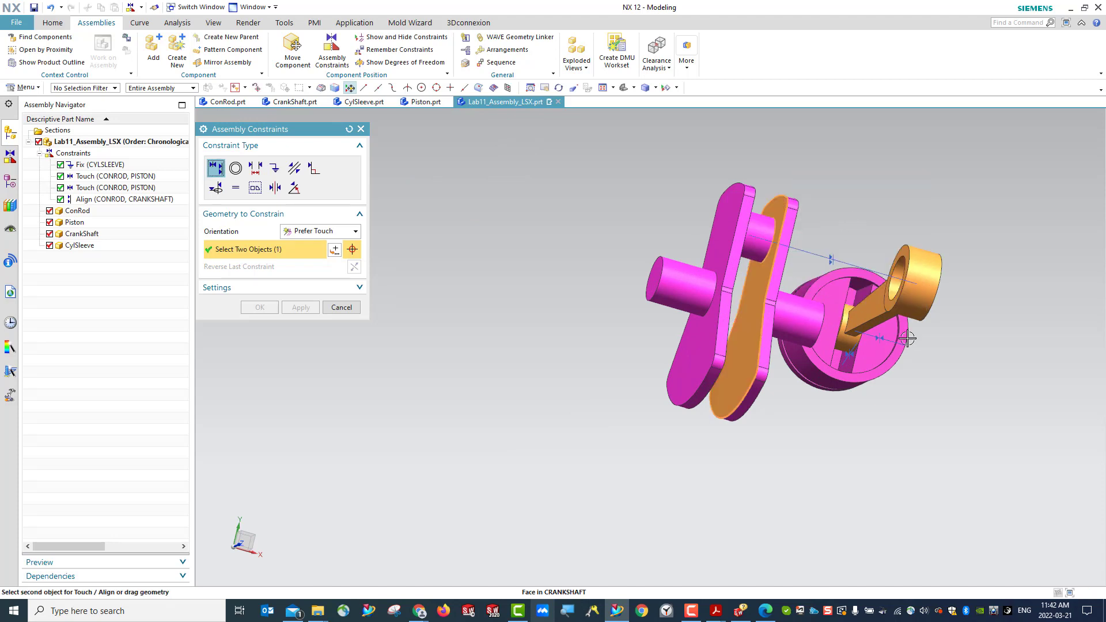
{"action": "middle_click_drag", "start_coordinate": [985, 390], "coordinate": [945, 403]}
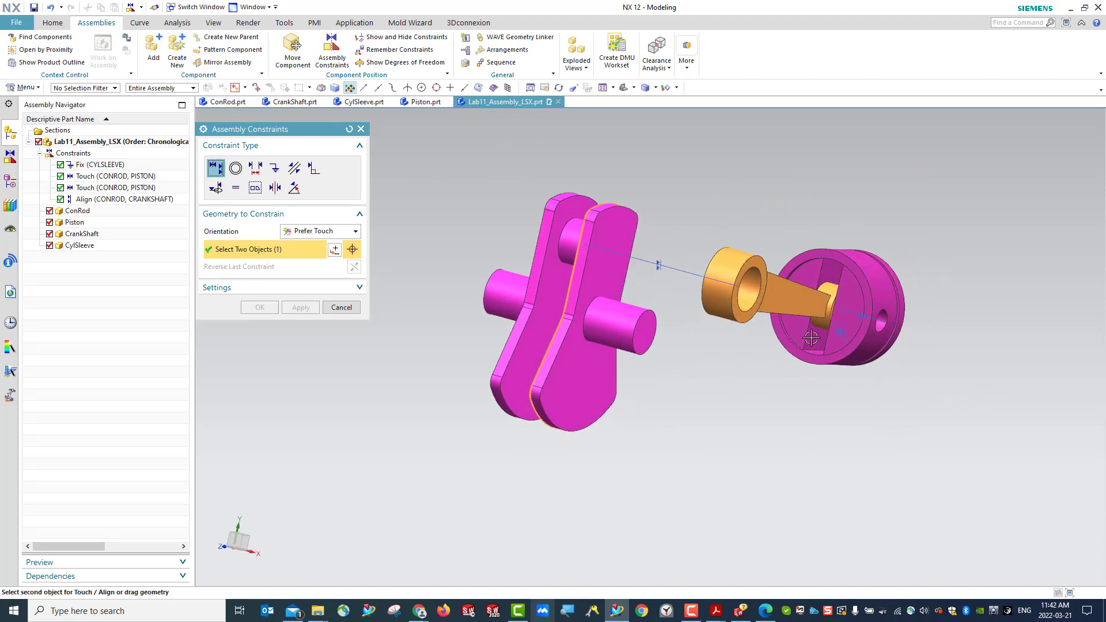
{"action": "left_click", "coordinate": [754, 259]}
{"action": "left_click", "coordinate": [860, 288]}
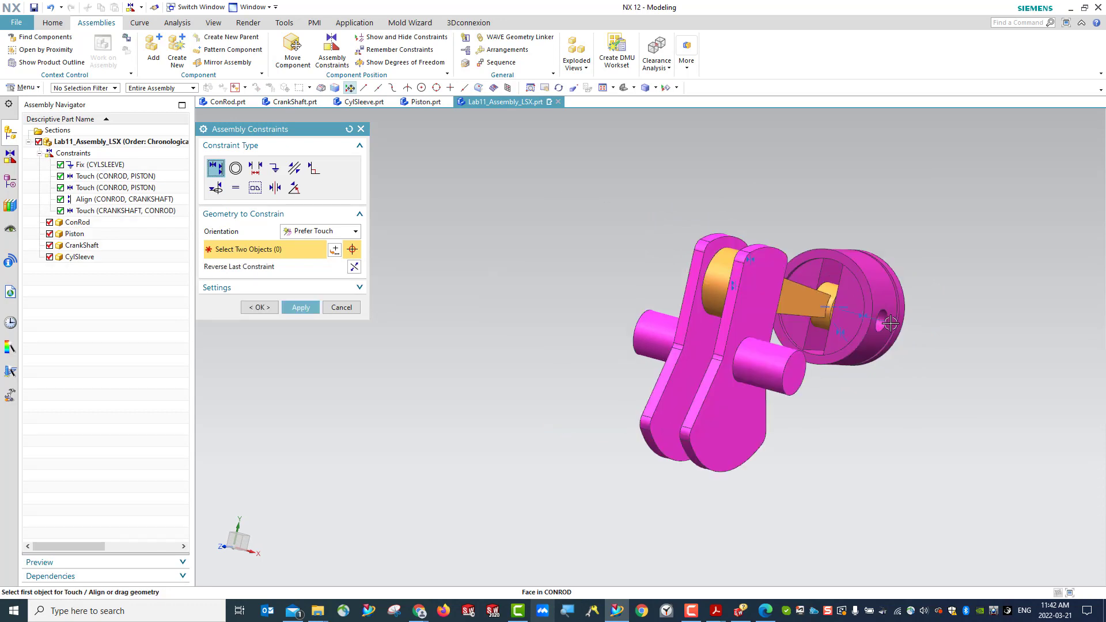
{"action": "left_click", "coordinate": [302, 309]}
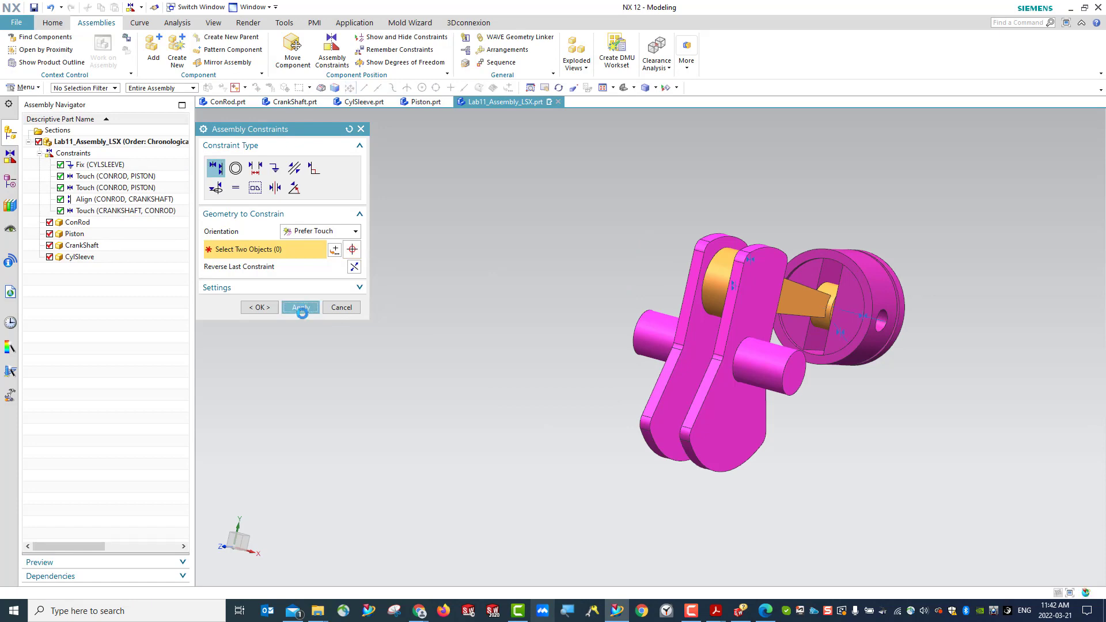
- Finish constraining the ConRod to the CrankShaft and save the assembly
{"action": "left_click", "coordinate": [162, 215]}
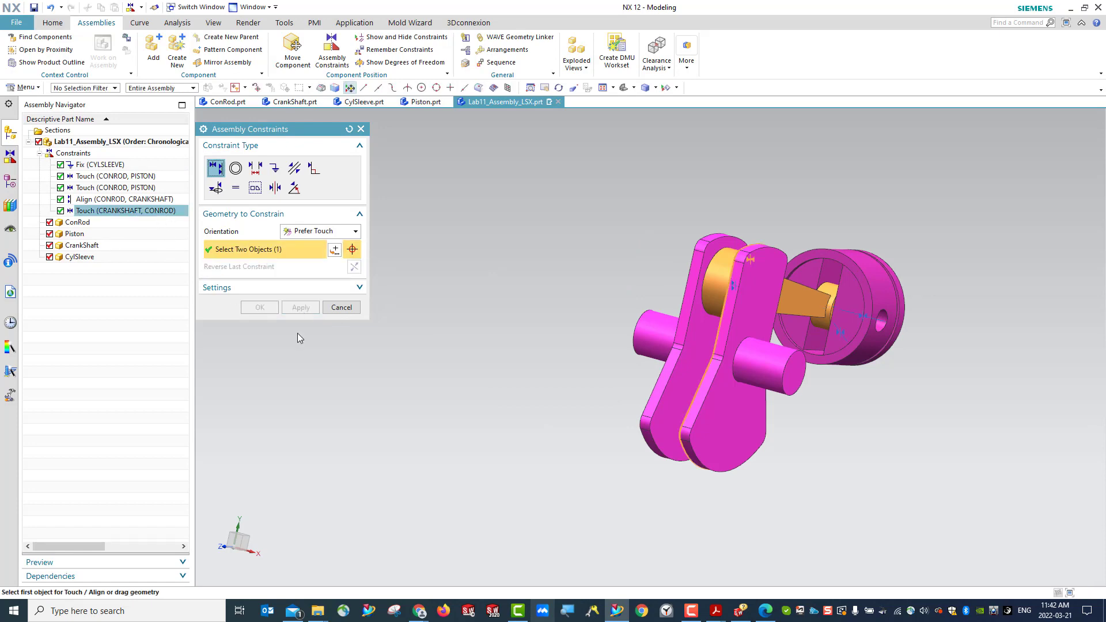
{"action": "middle_click_drag", "start_coordinate": [644, 450], "coordinate": [625, 274]}
{"action": "left_click", "coordinate": [624, 88]}
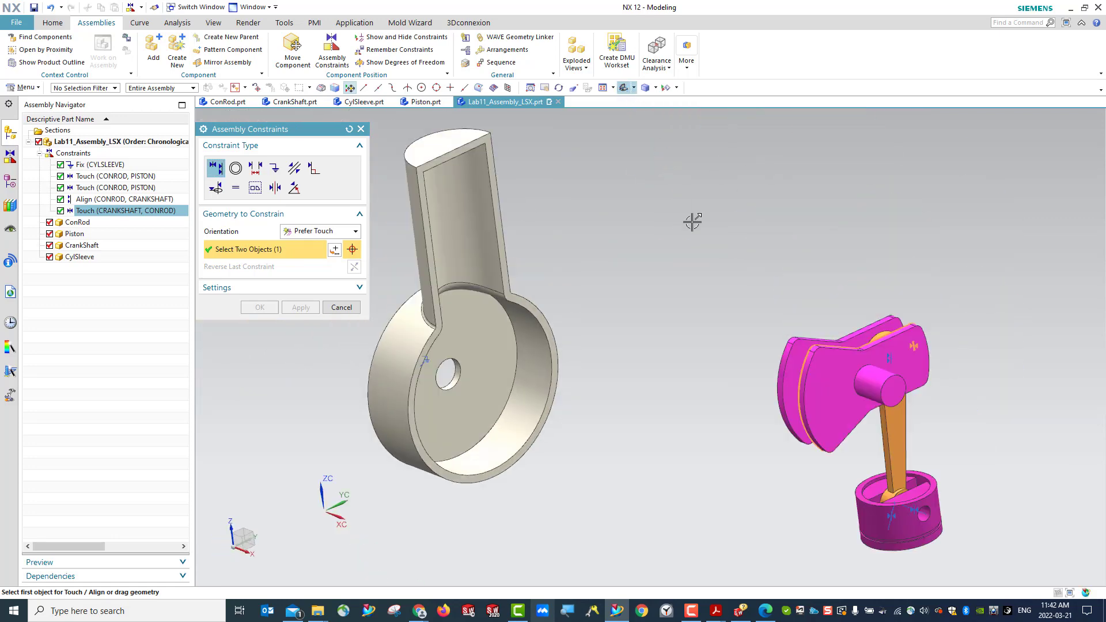
{"action": "scroll", "coordinate": [708, 298], "scroll_direction": "down", "scroll_amount": 2}
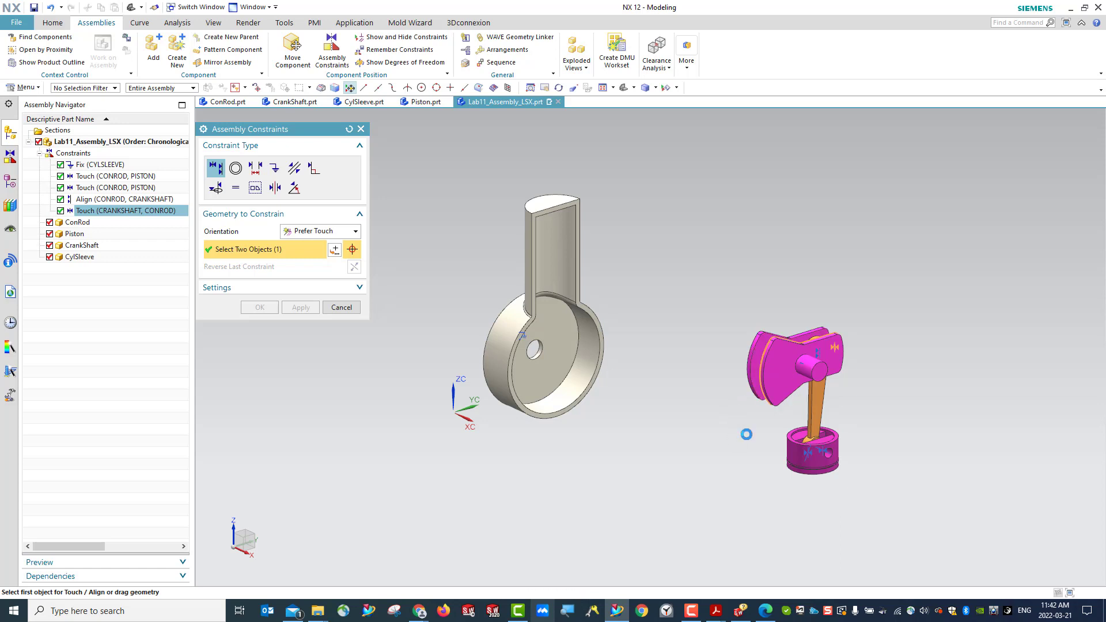
{"action": "middle_click_drag", "start_coordinate": [746, 434], "coordinate": [650, 395]}
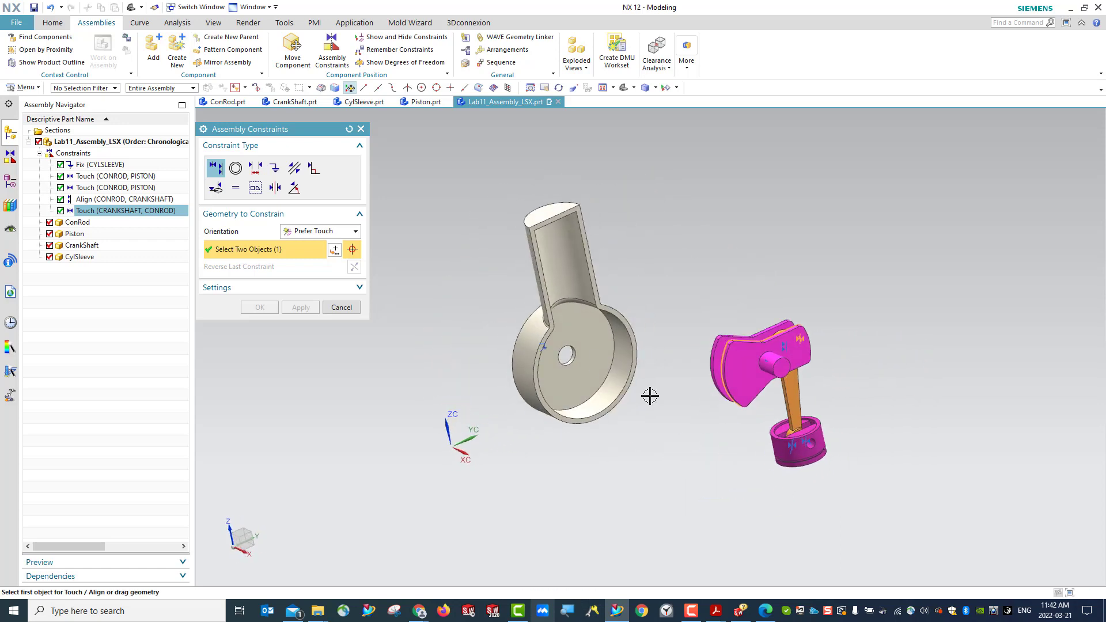
{"action": "left_click", "coordinate": [361, 129]}
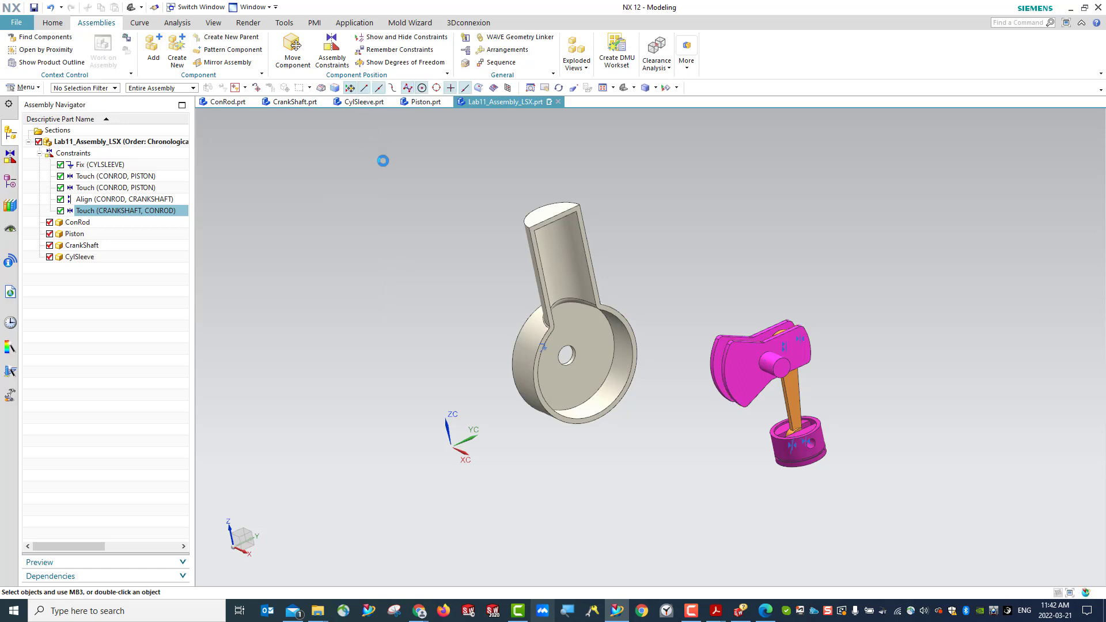
{"action": "left_click", "coordinate": [34, 7]}
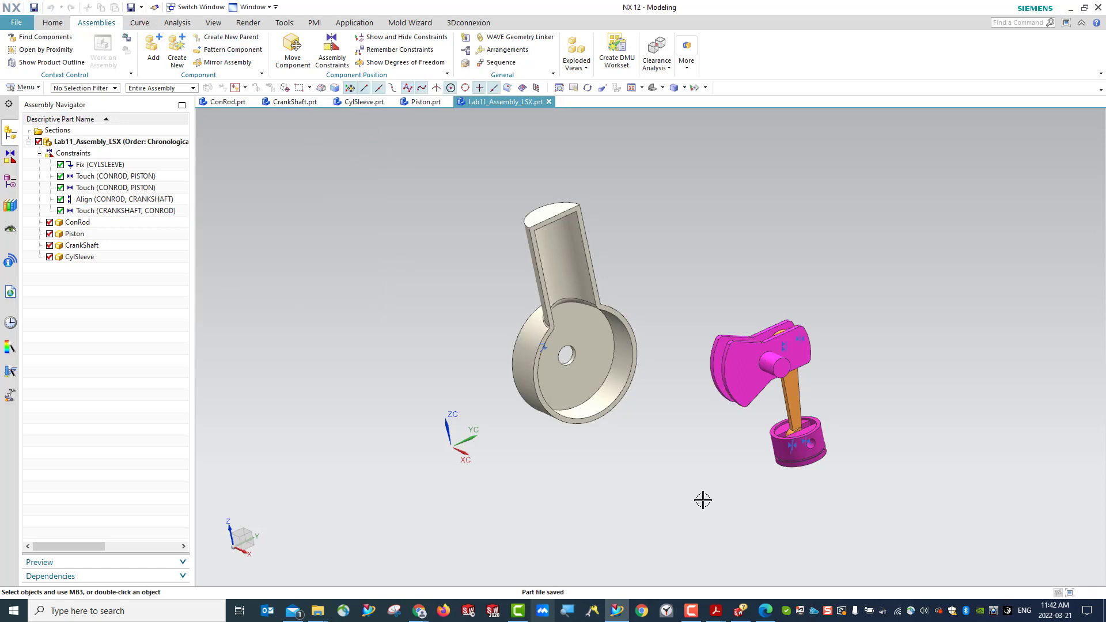
- Apply a Touch Align constraint between the centerlines of the CrankShaft's main journal and the CylSleeve's hole, and reset the constraint settings
{"action": "middle_click_drag", "start_coordinate": [702, 500], "coordinate": [758, 488]}
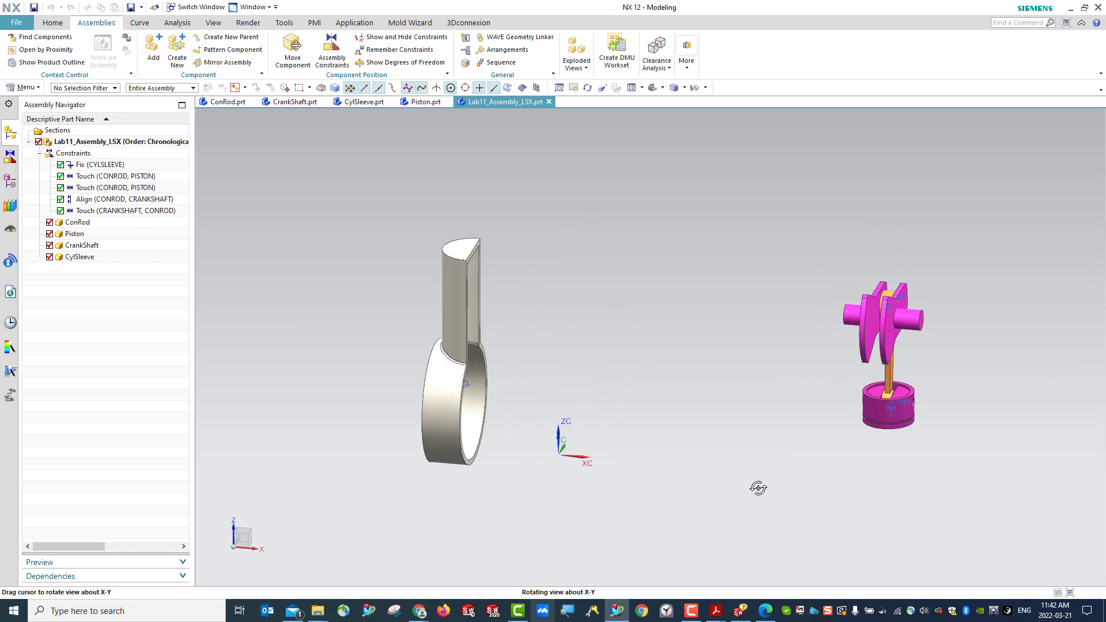
{"action": "middle_click_drag", "start_coordinate": [562, 484], "coordinate": [818, 424]}
{"action": "middle_click_drag", "start_coordinate": [746, 424], "coordinate": [686, 340]}
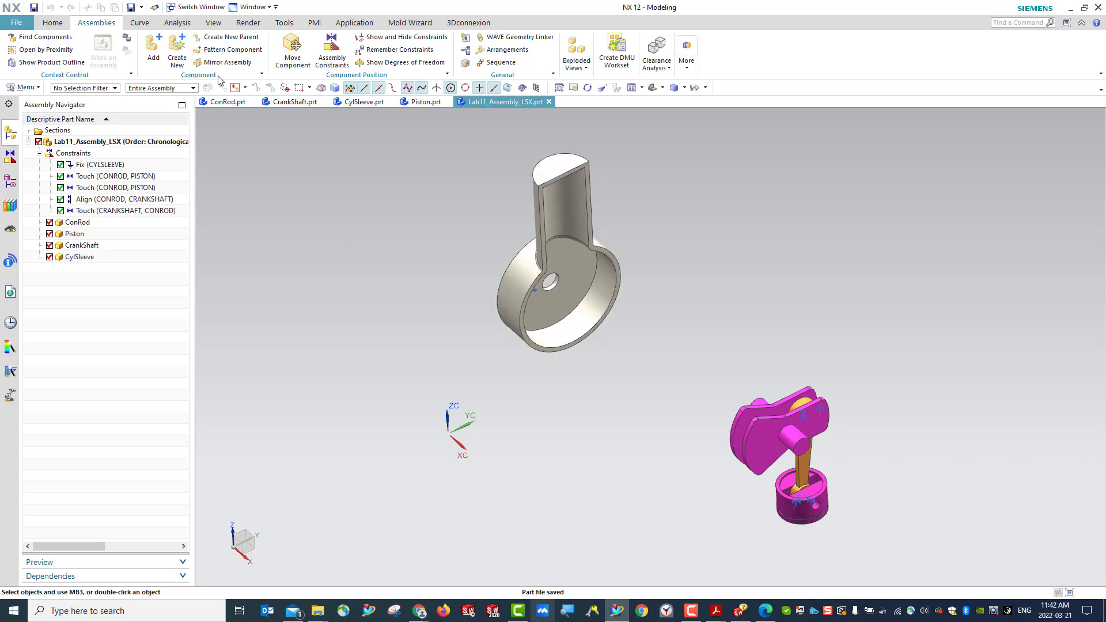
{"action": "left_click", "coordinate": [331, 64]}
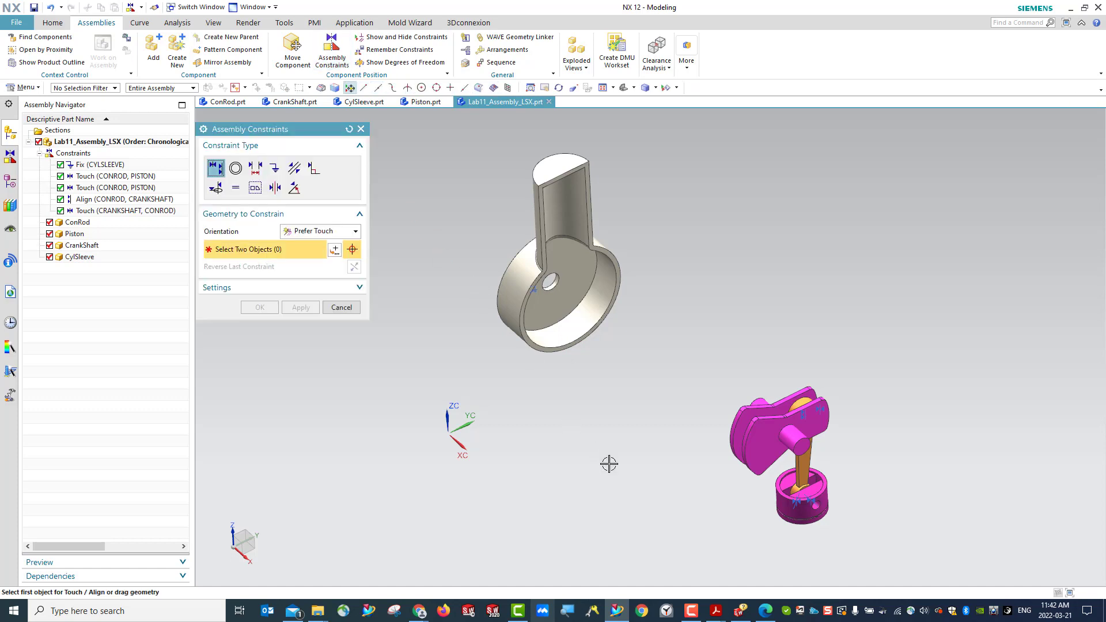
{"action": "middle_click_drag", "start_coordinate": [608, 462], "coordinate": [650, 445]}
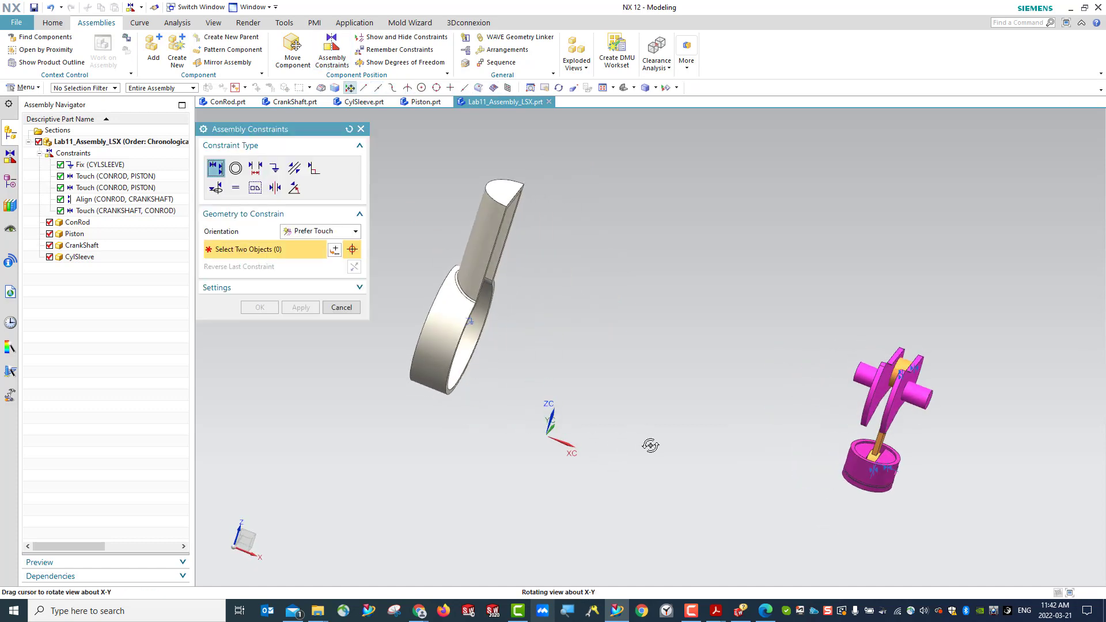
{"action": "left_click", "coordinate": [867, 375]}
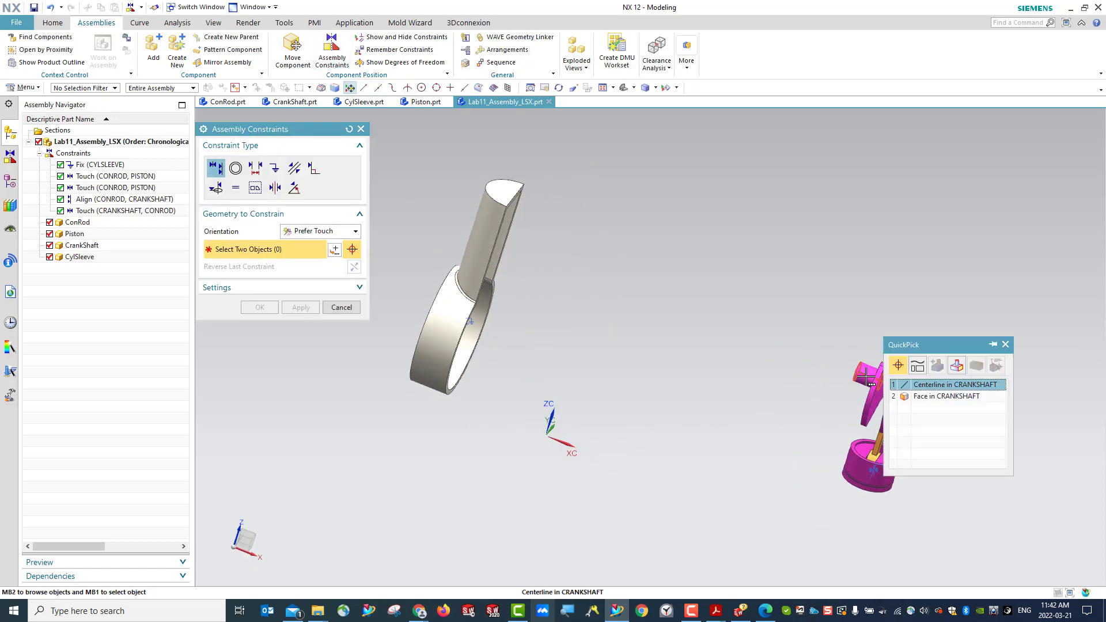
{"action": "left_click", "coordinate": [925, 382]}
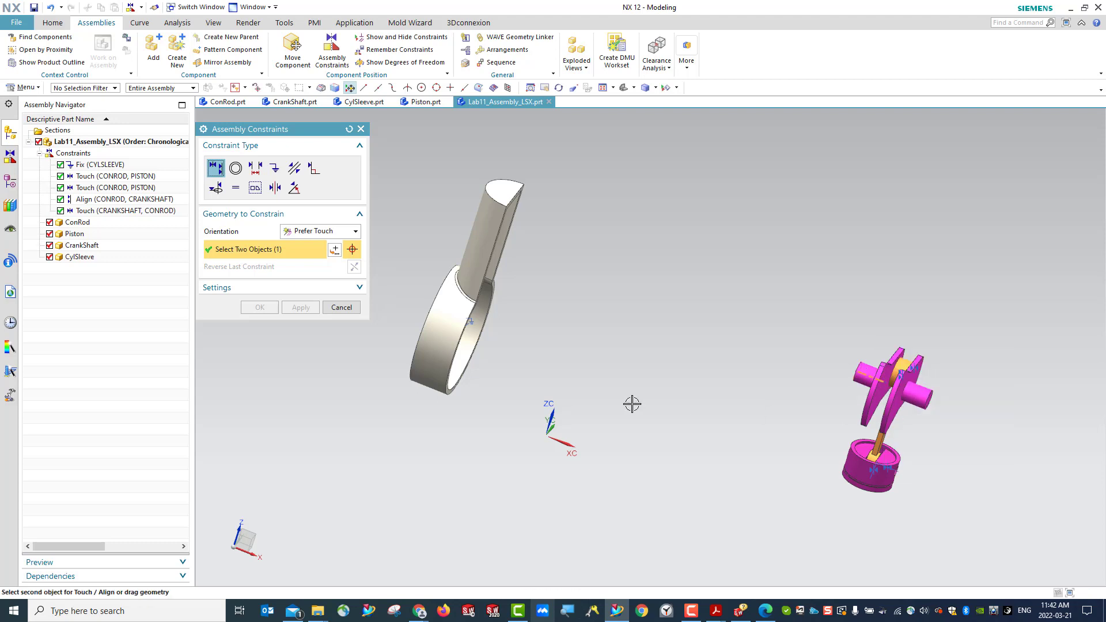
{"action": "mouse_move", "coordinate": [526, 368]}
{"action": "middle_mouse_down"}
{"action": "mouse_move", "coordinate": [487, 346]}
{"action": "mouse_move", "coordinate": [518, 354]}
{"action": "middle_mouse_up"}
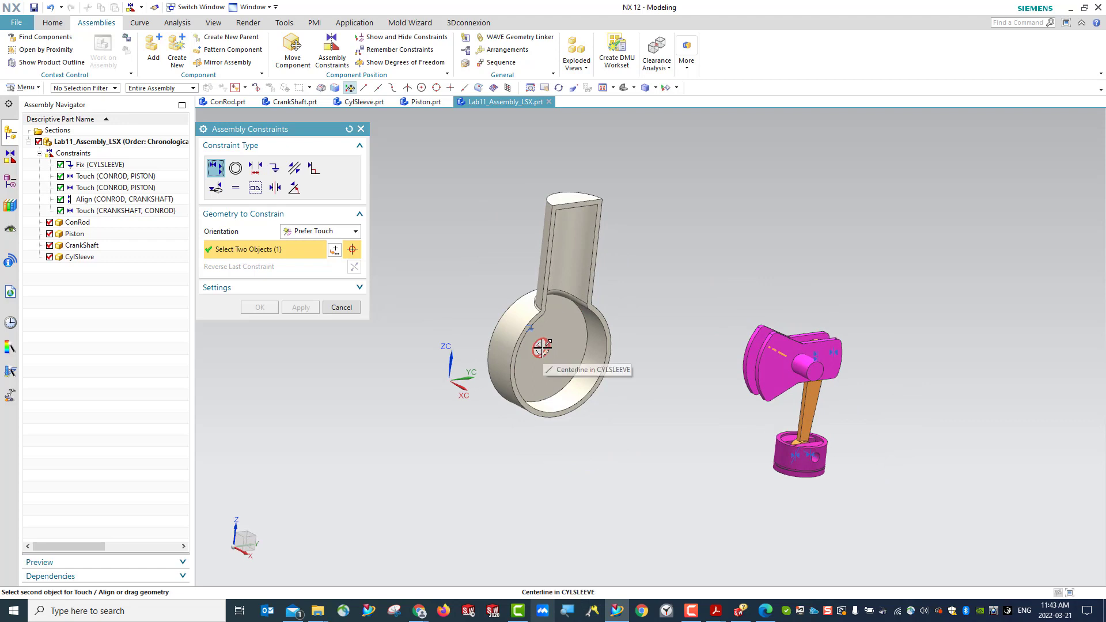
{"action": "left_click", "coordinate": [541, 347]}
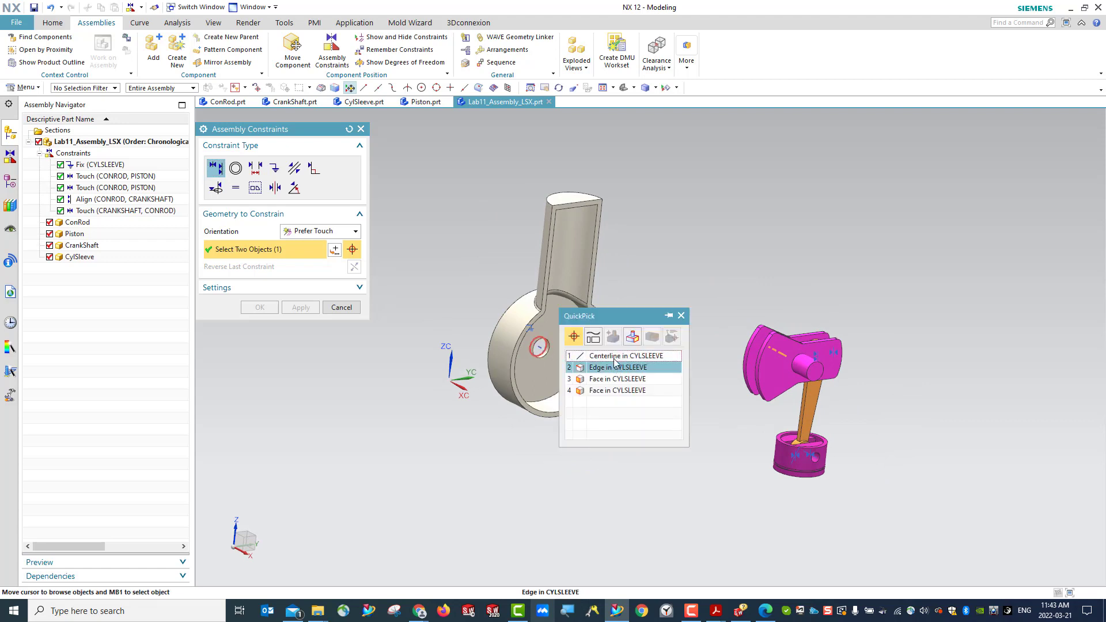
{"action": "left_click", "coordinate": [599, 355]}
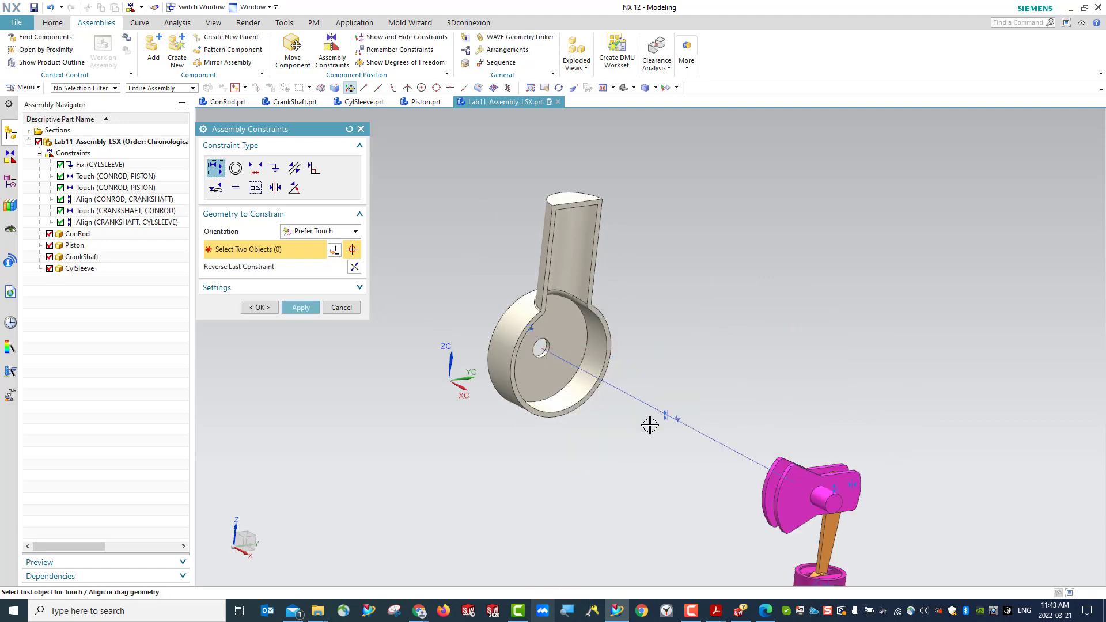
{"action": "left_click", "coordinate": [301, 307]}
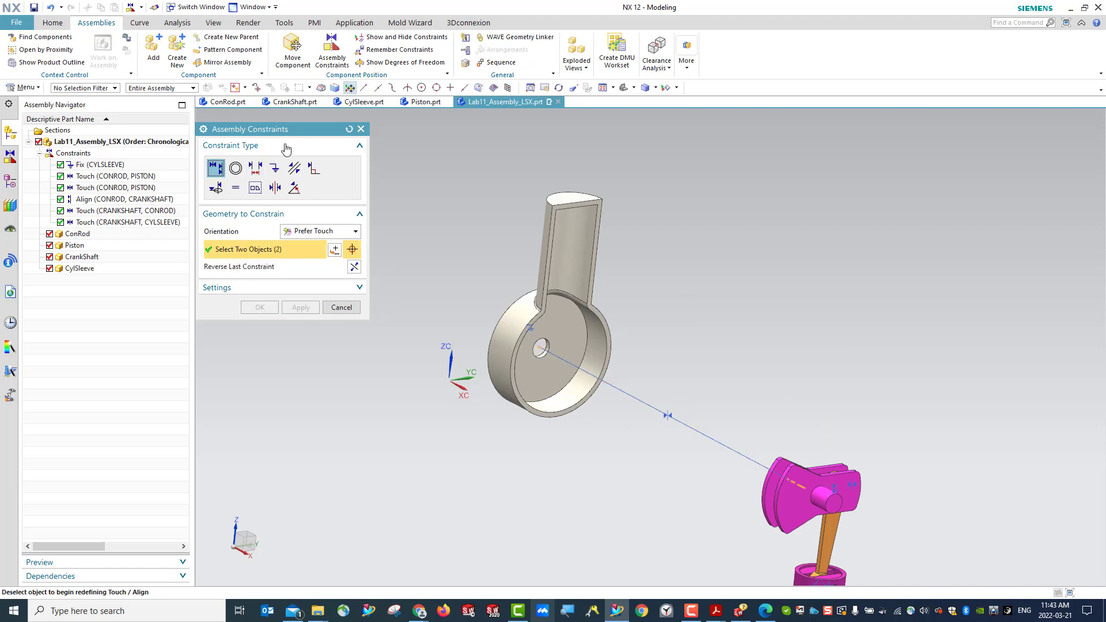
{"action": "left_click", "coordinate": [349, 129]}
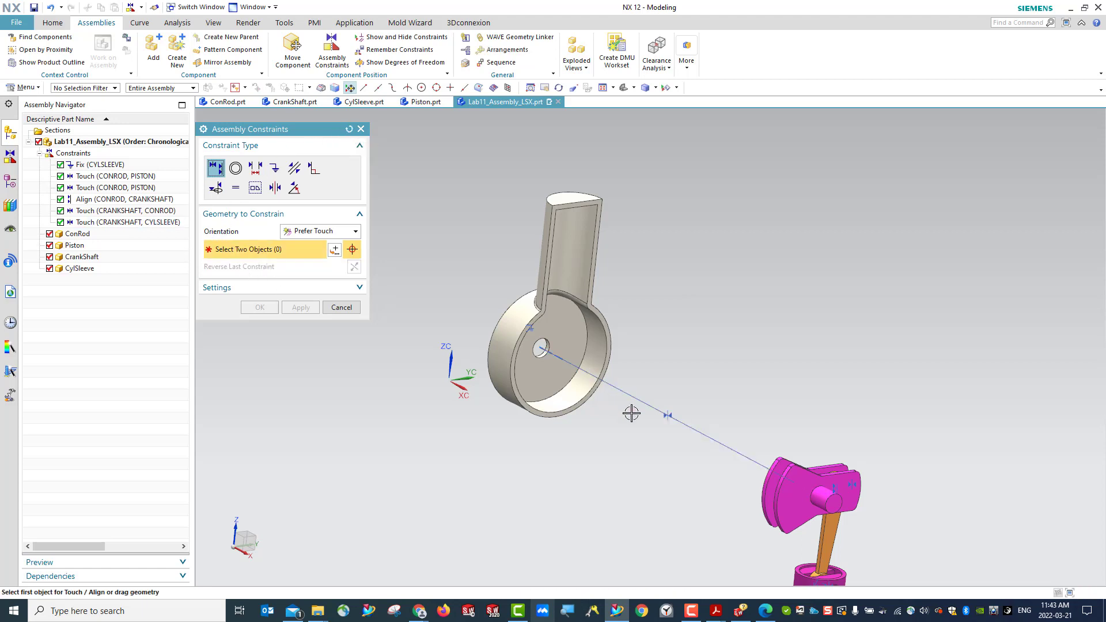
- Constrain the end face of the CrankShaft's journal flush with the flat outer face around the CylSleeve's hole
{"action": "middle_click_drag", "start_coordinate": [713, 496], "coordinate": [814, 501]}
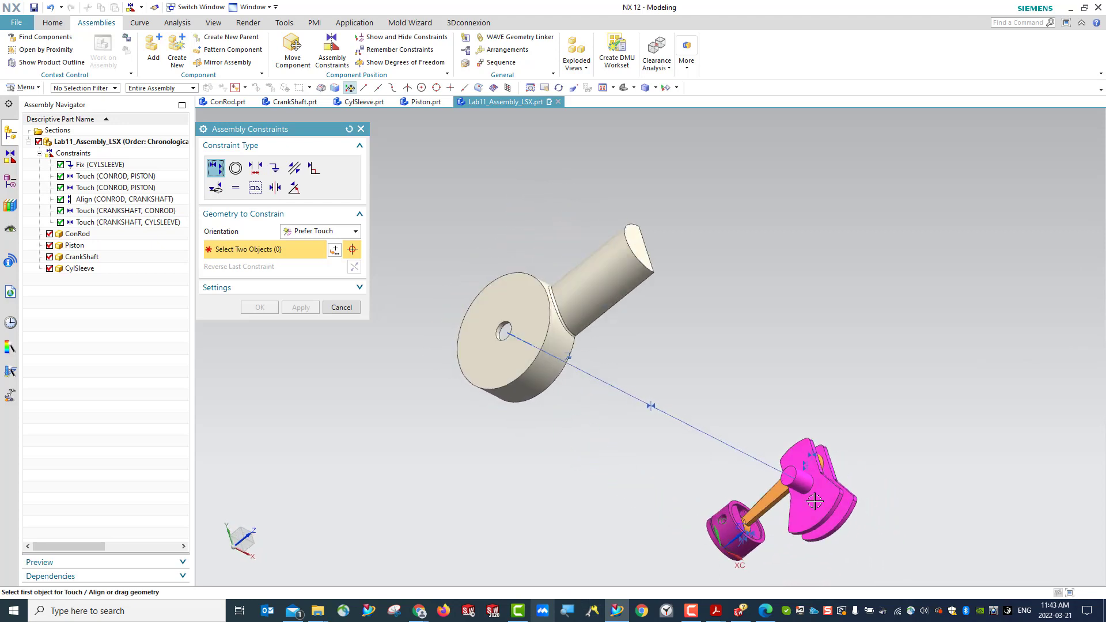
{"action": "left_click", "coordinate": [794, 471]}
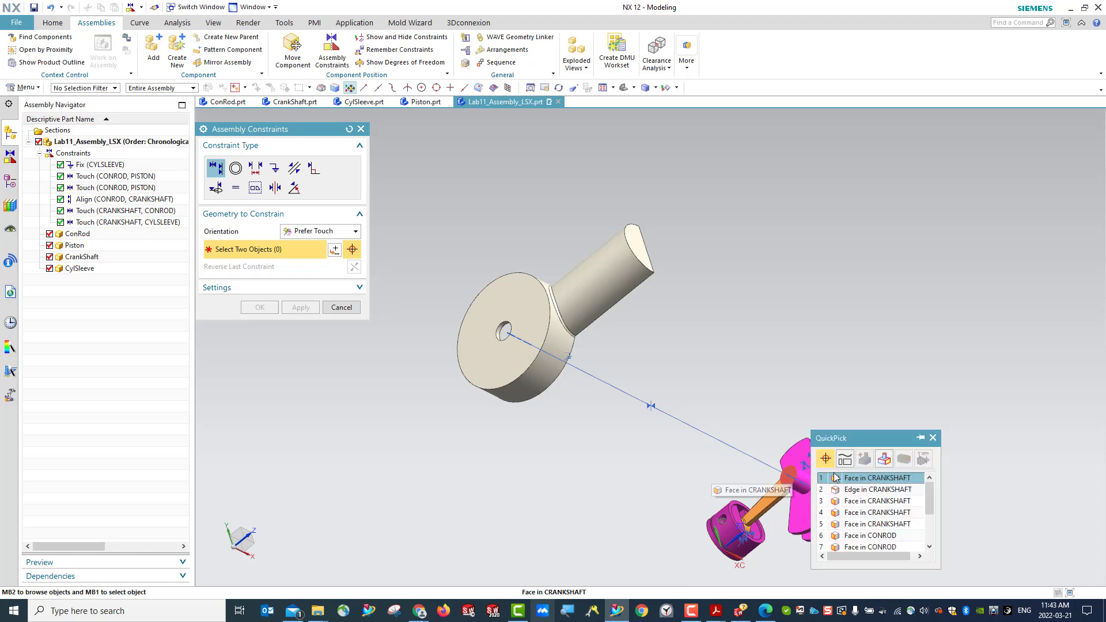
{"action": "left_click", "coordinate": [862, 480]}
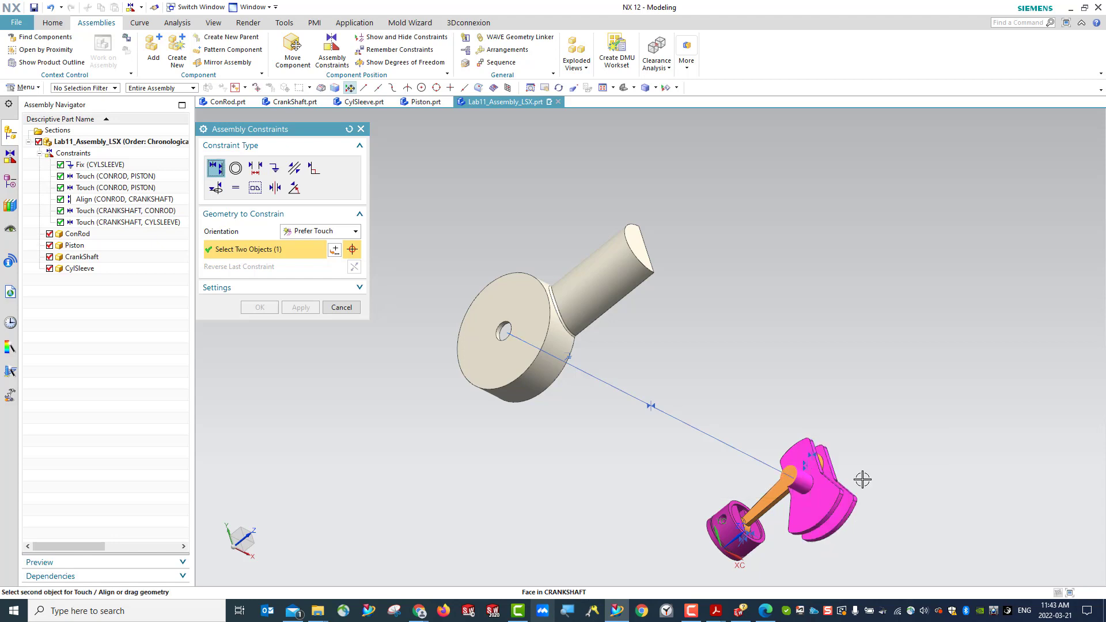
{"action": "left_click", "coordinate": [516, 322]}
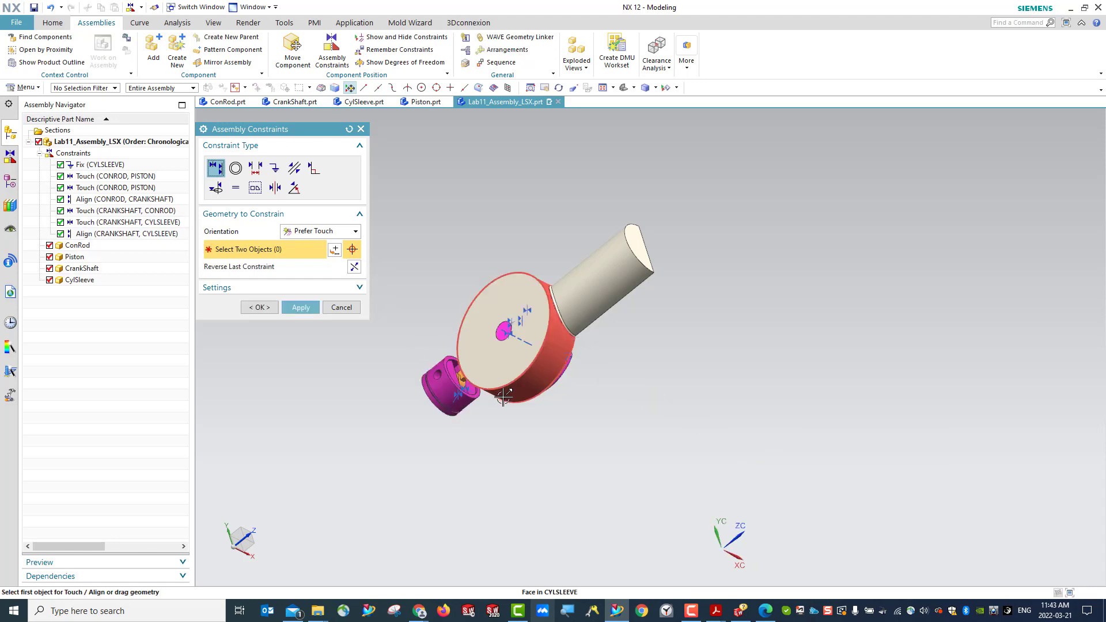
{"action": "left_click", "coordinate": [300, 307]}
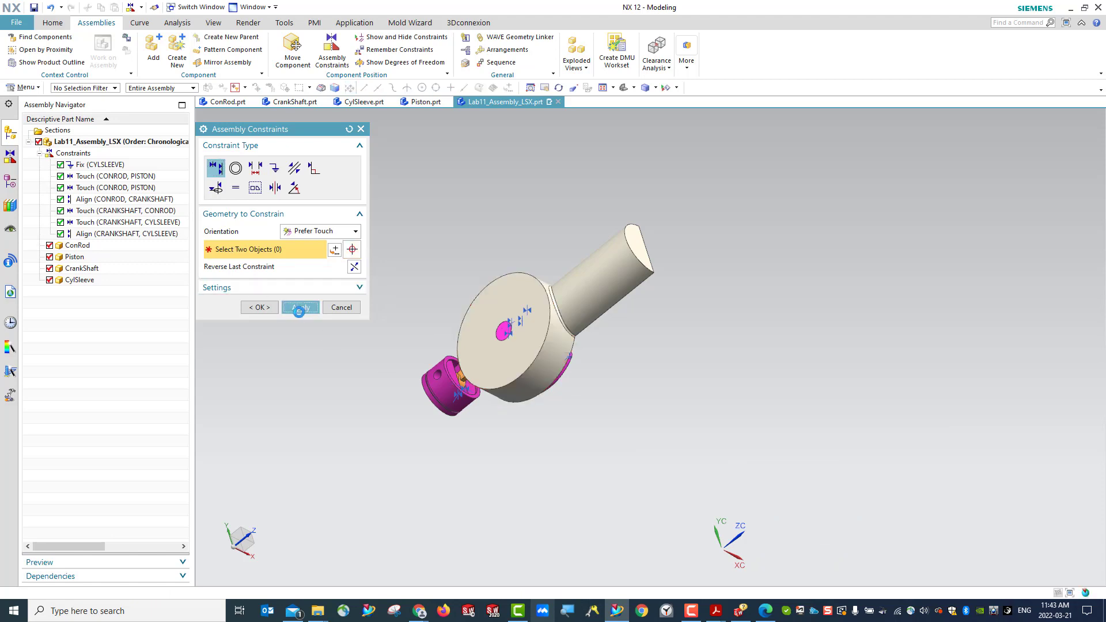
- Finish constraining the CrankShaft to the CylSleeve and save the assembly
{"action": "middle_click_drag", "start_coordinate": [595, 439], "coordinate": [477, 371]}
{"action": "left_click", "coordinate": [362, 128]}
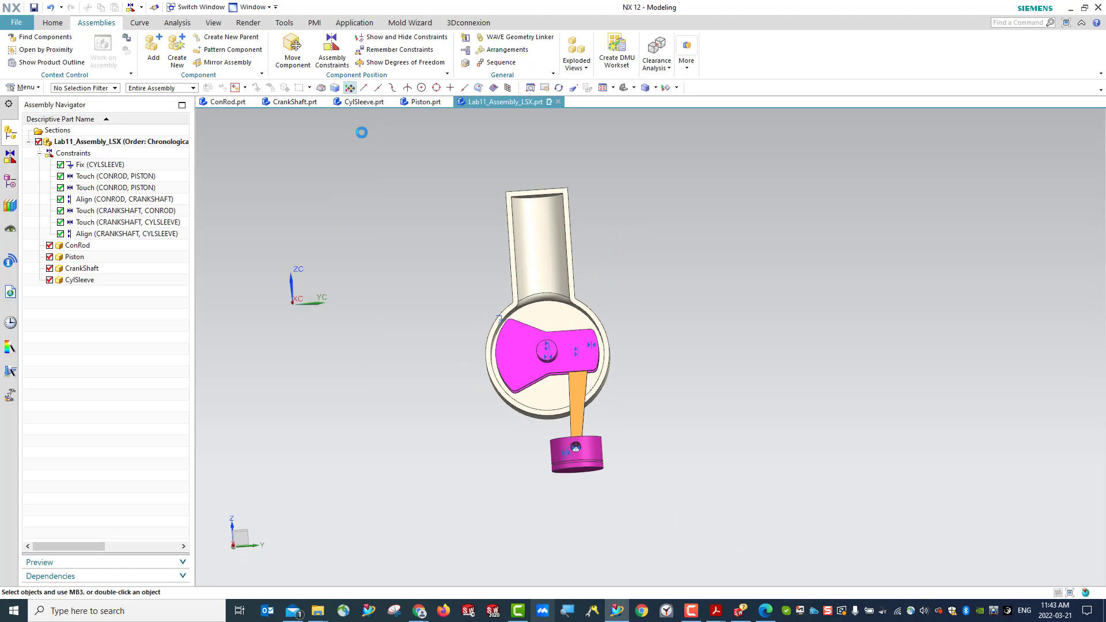
{"action": "left_click", "coordinate": [35, 9]}
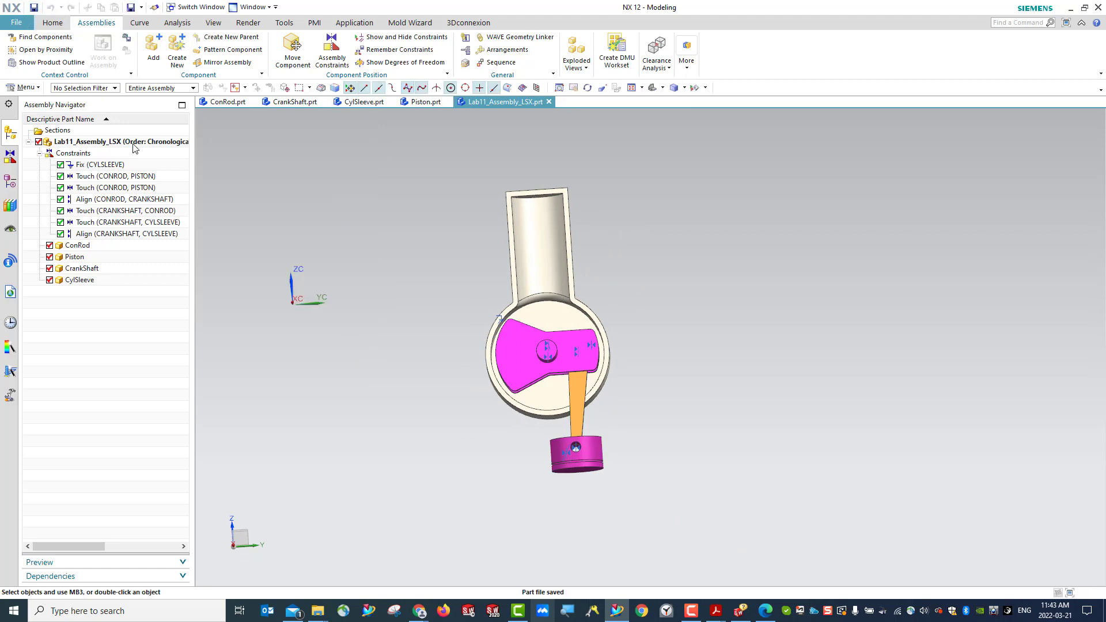
- Rotate the CrankShaft about its journal axis with a dynamic Move Component until the Piston sits inside the CylSleeve's cylinder
{"action": "left_click", "coordinate": [293, 57]}
{"action": "left_click", "coordinate": [520, 349]}
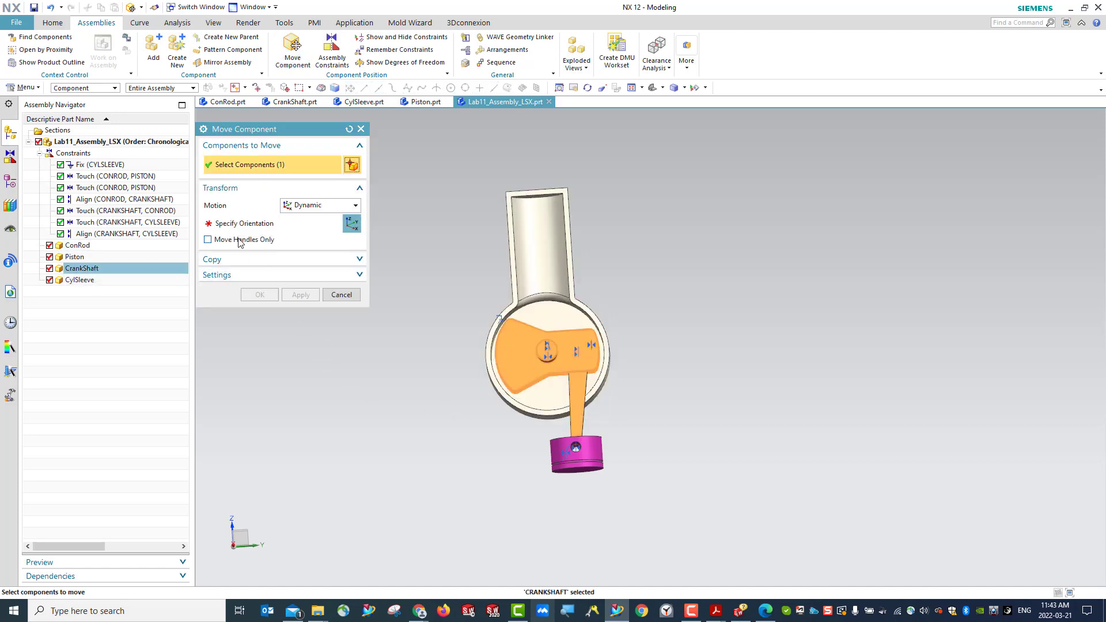
{"action": "middle_click_drag", "start_coordinate": [438, 408], "coordinate": [471, 446]}
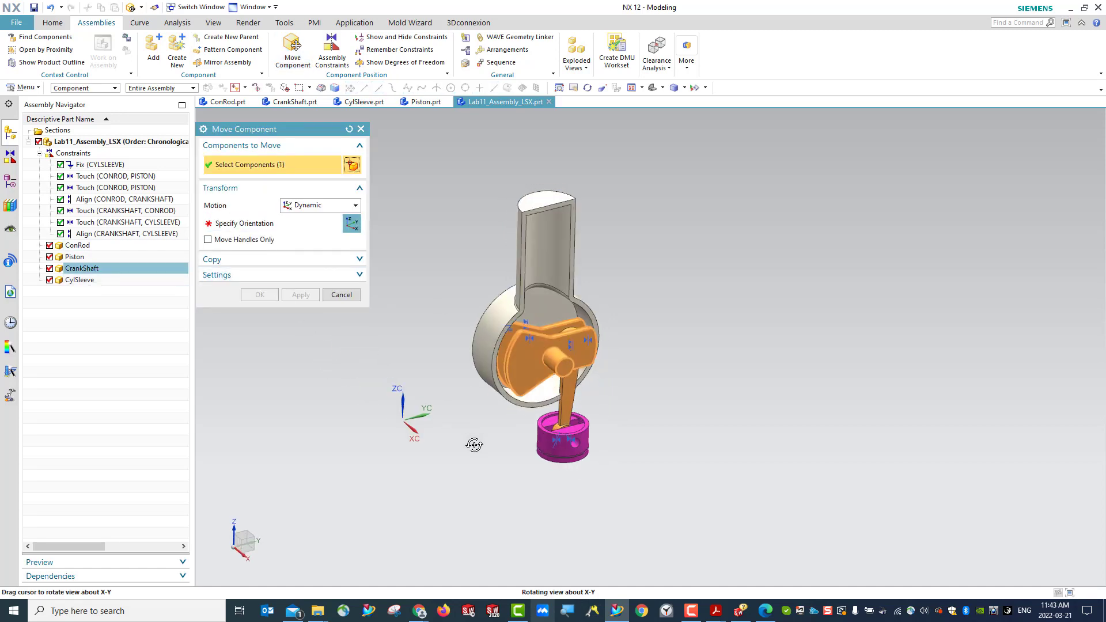
{"action": "left_click", "coordinate": [252, 229]}
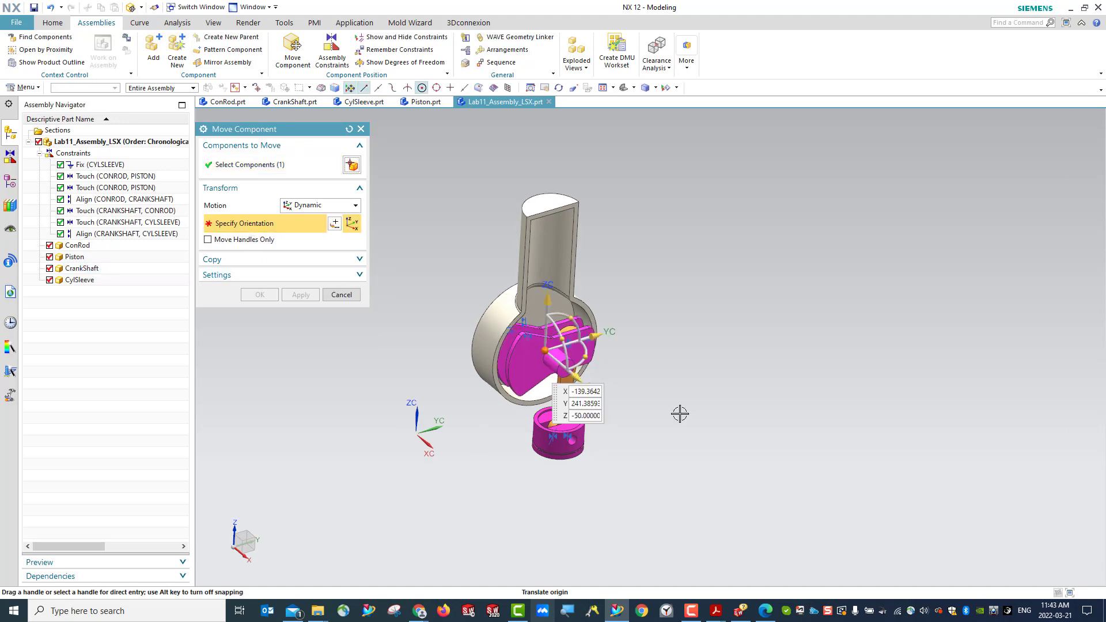
{"action": "left_click_drag", "start_coordinate": [570, 312], "coordinate": [511, 343]}
{"action": "left_click_drag", "start_coordinate": [578, 378], "coordinate": [583, 393]}
{"action": "left_click_drag", "start_coordinate": [499, 393], "coordinate": [503, 394]}
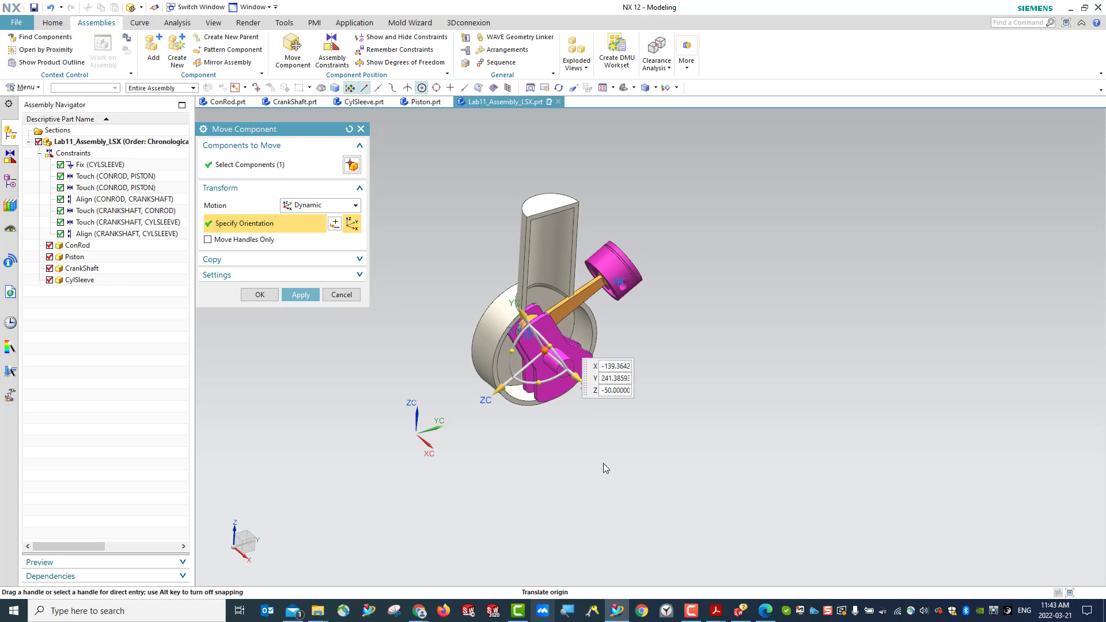
{"action": "middle_click_drag", "start_coordinate": [631, 431], "coordinate": [564, 420]}
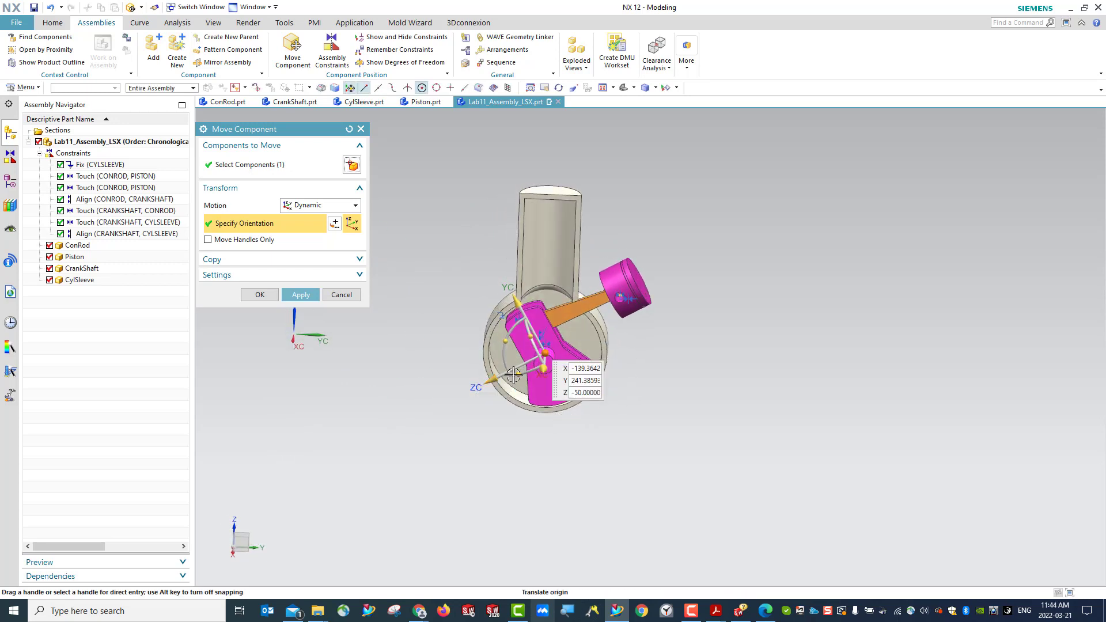
{"action": "left_click_drag", "start_coordinate": [505, 344], "coordinate": [516, 369]}
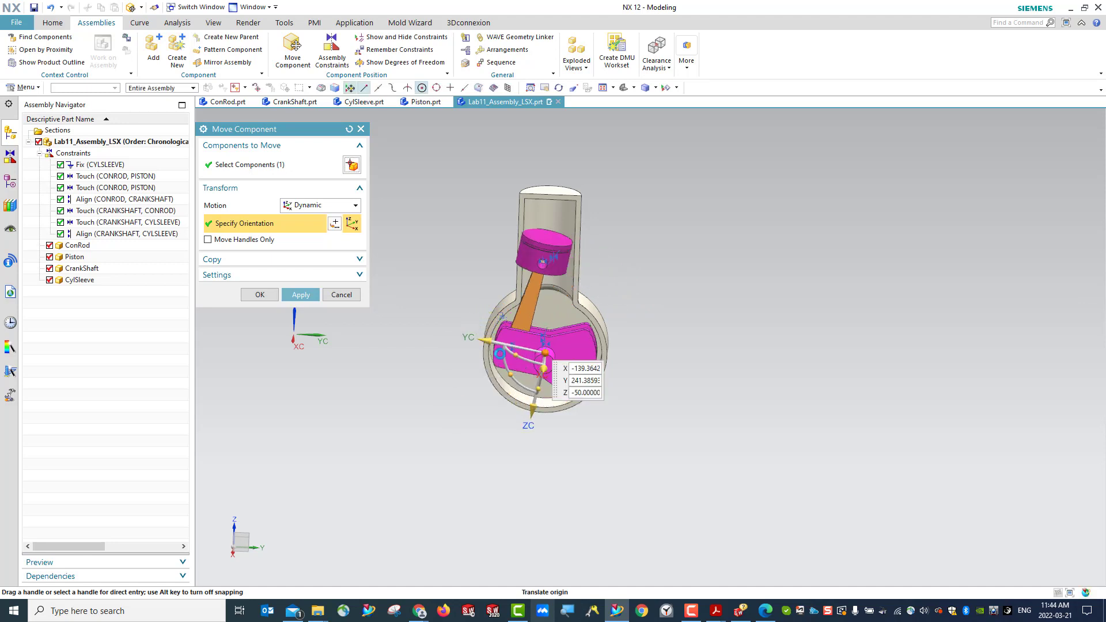
{"action": "left_click", "coordinate": [260, 295]}
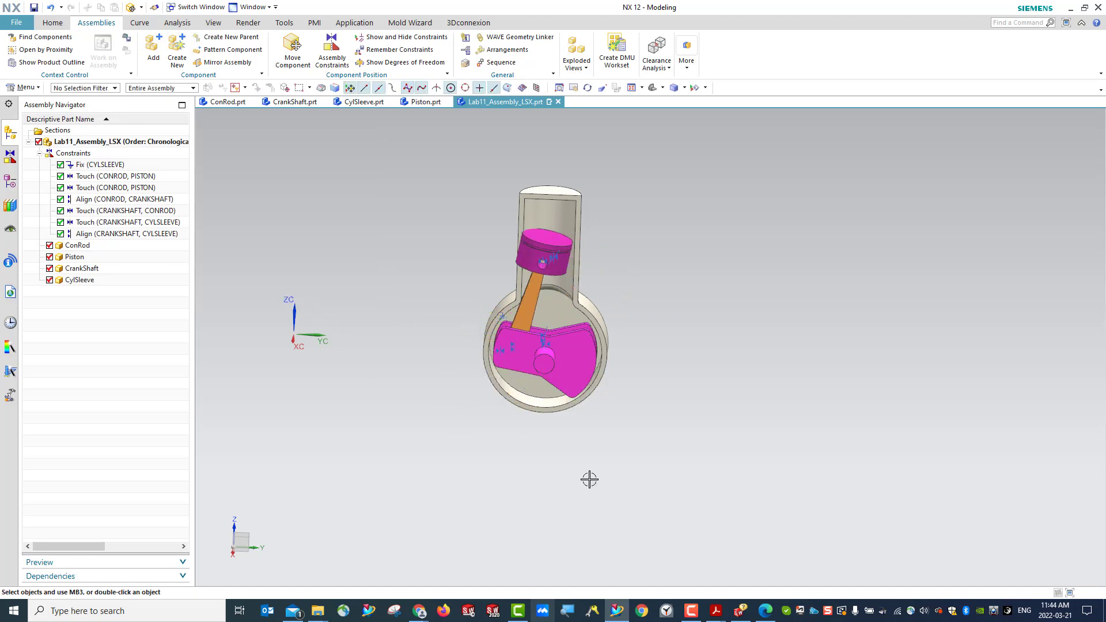
- Align the Piston's centerline with the centerline of the CylSleeve's upright bore using a Touch Align constraint, and save the assembly
{"action": "middle_click_drag", "start_coordinate": [590, 478], "coordinate": [633, 491]}
{"action": "scroll", "coordinate": [537, 382], "scroll_direction": "down", "scroll_amount": 1}
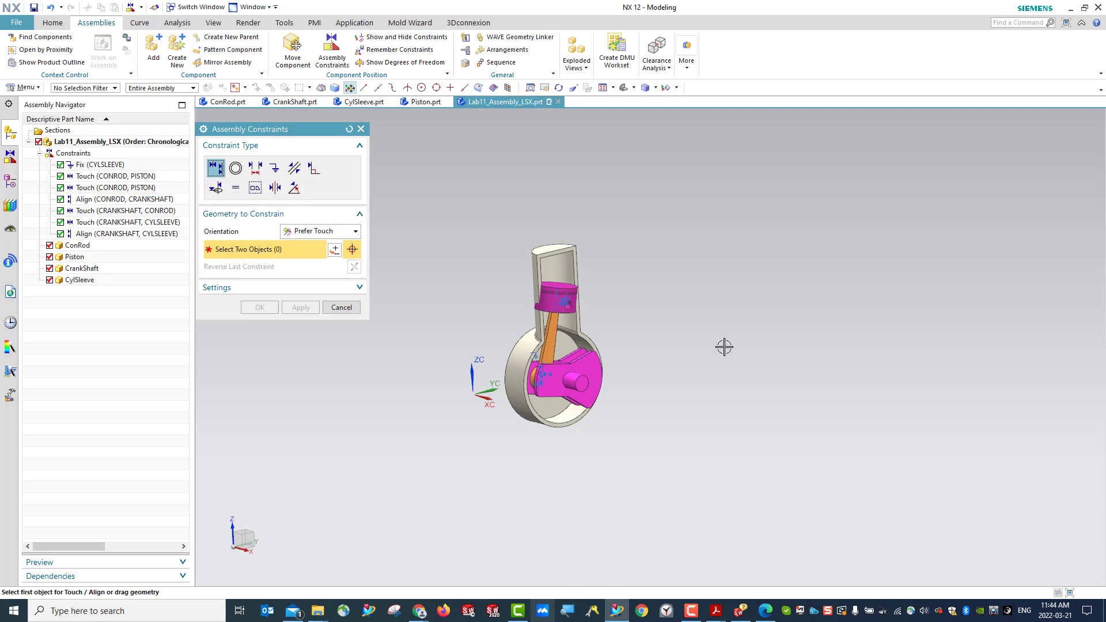
{"action": "scroll", "coordinate": [723, 345], "scroll_direction": "up", "scroll_amount": 3}
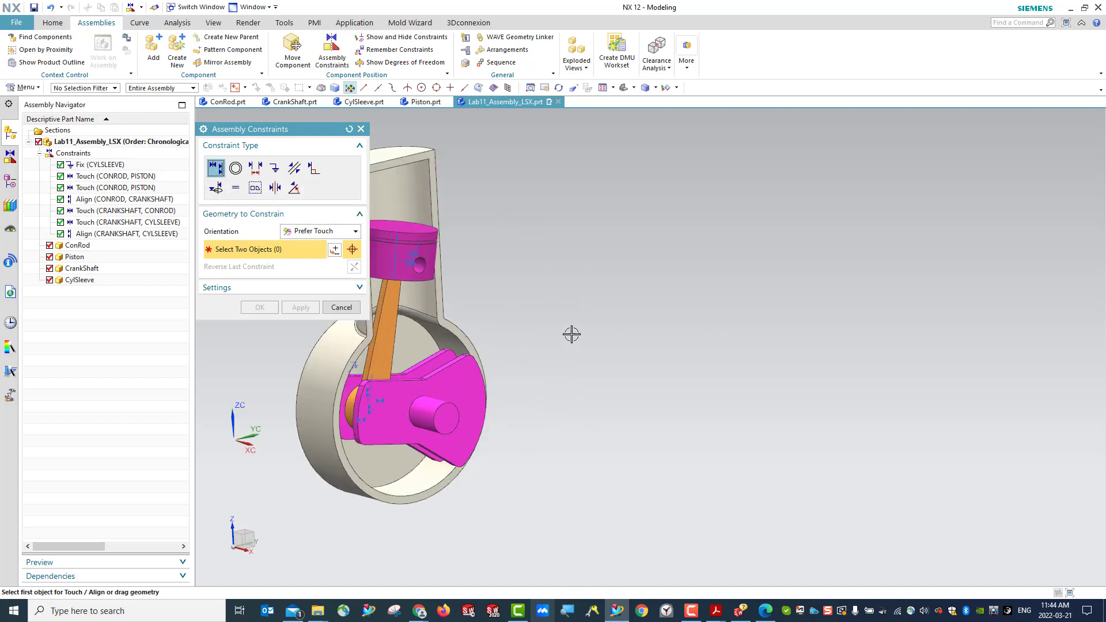
{"action": "left_click", "coordinate": [397, 253]}
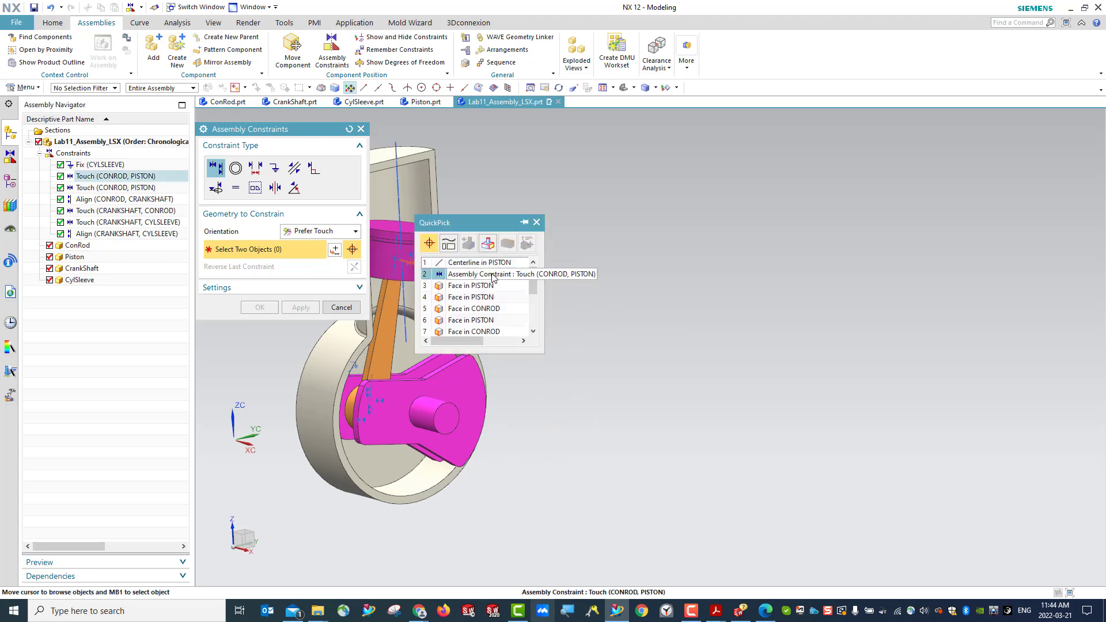
{"action": "left_click", "coordinate": [480, 264]}
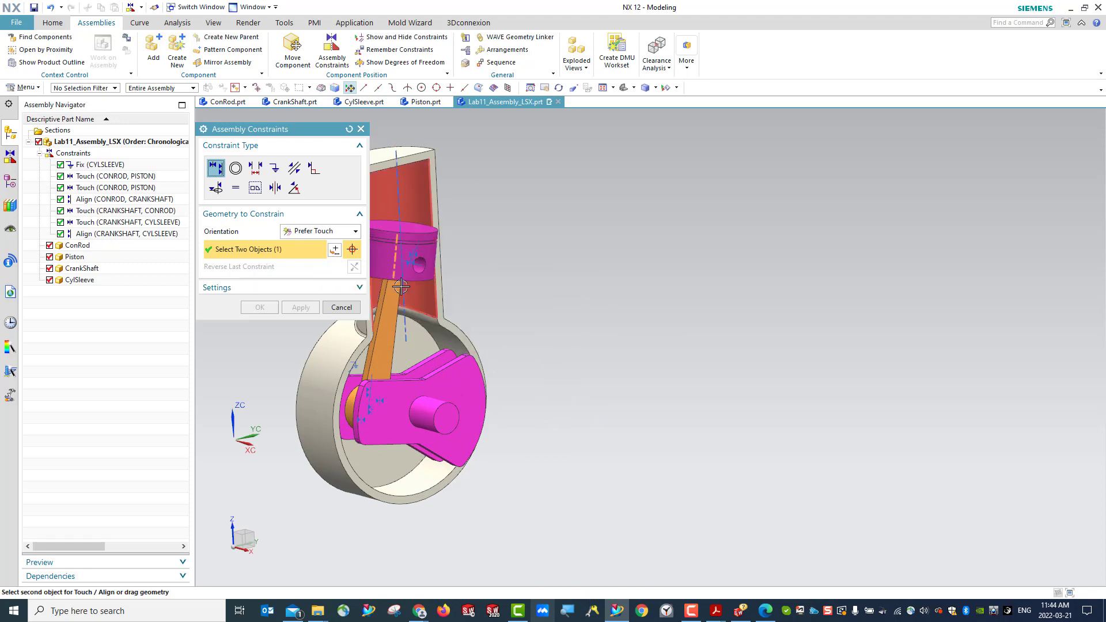
{"action": "left_click", "coordinate": [397, 185]}
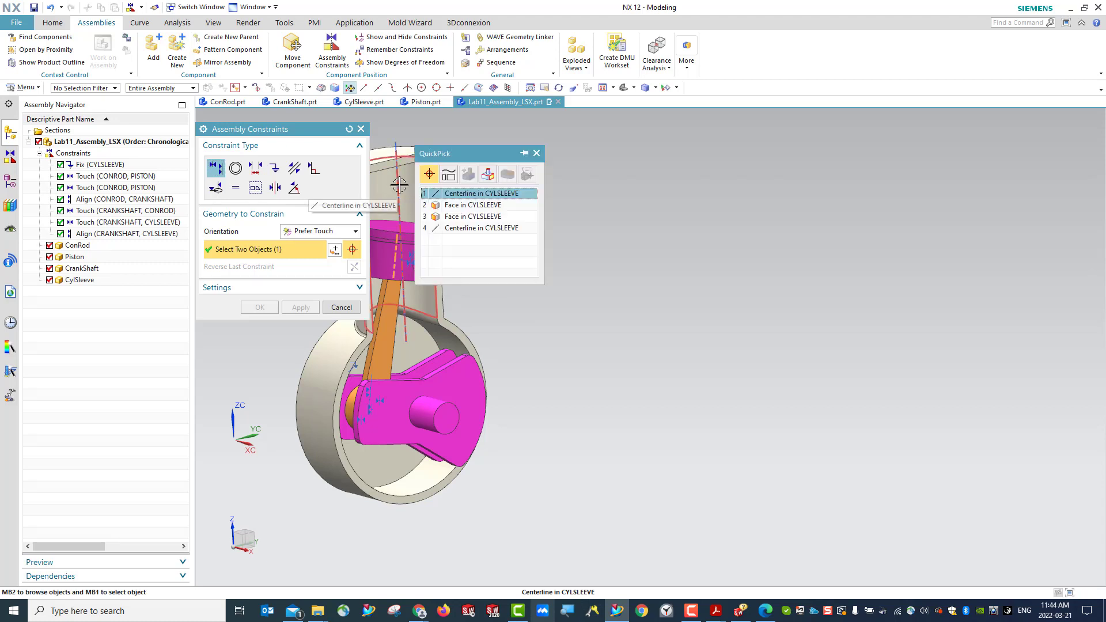
{"action": "left_click", "coordinate": [467, 195]}
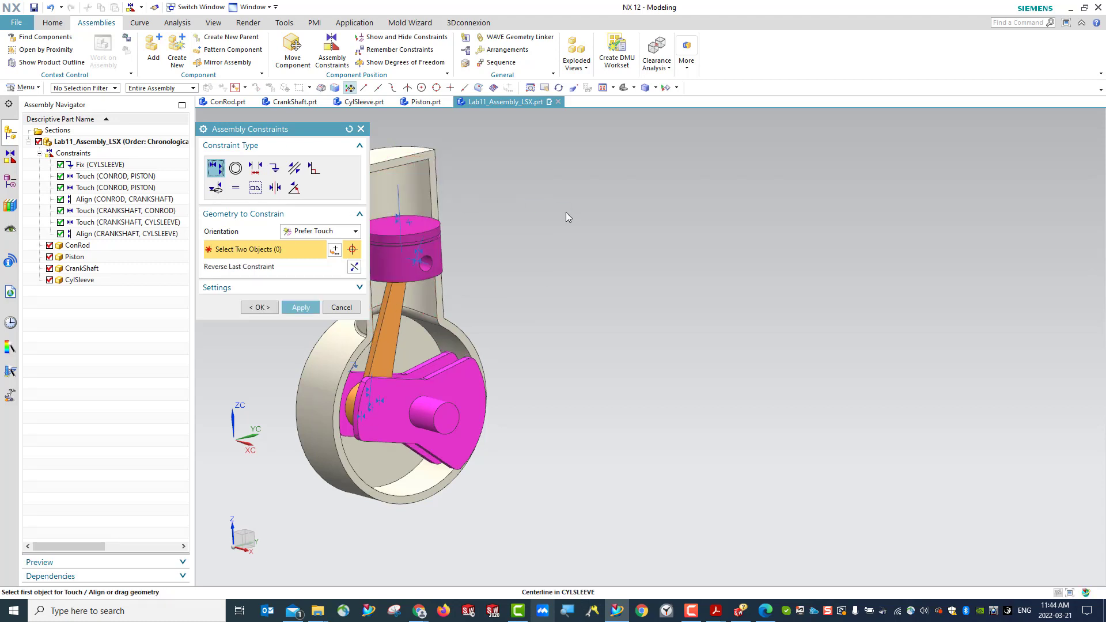
{"action": "left_click", "coordinate": [258, 309]}
{"action": "left_click", "coordinate": [140, 248]}
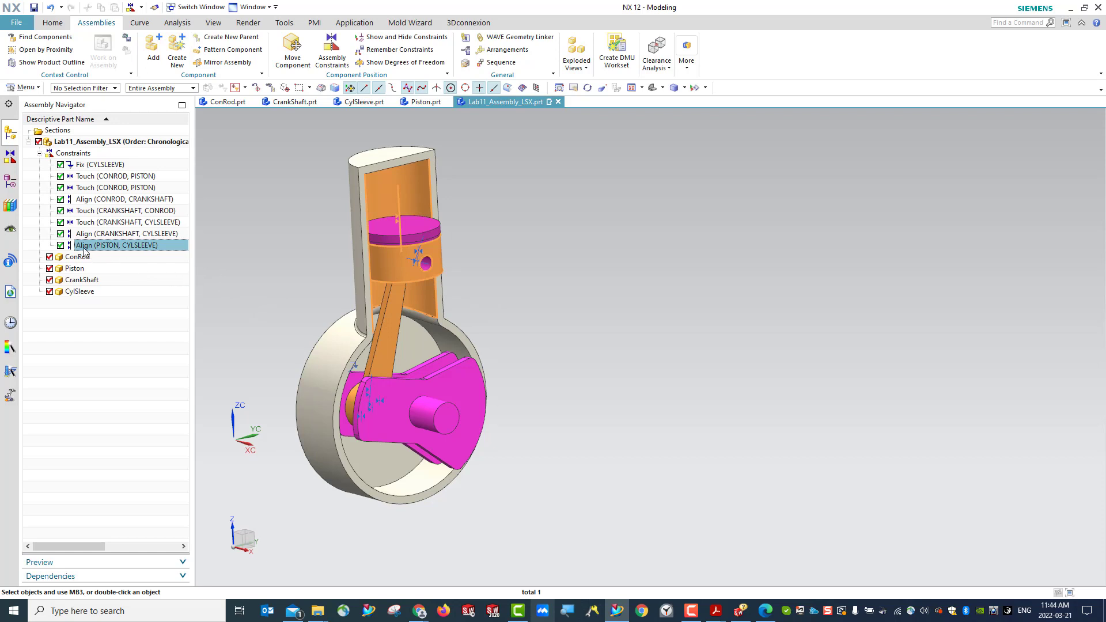
{"action": "left_click", "coordinate": [231, 278]}
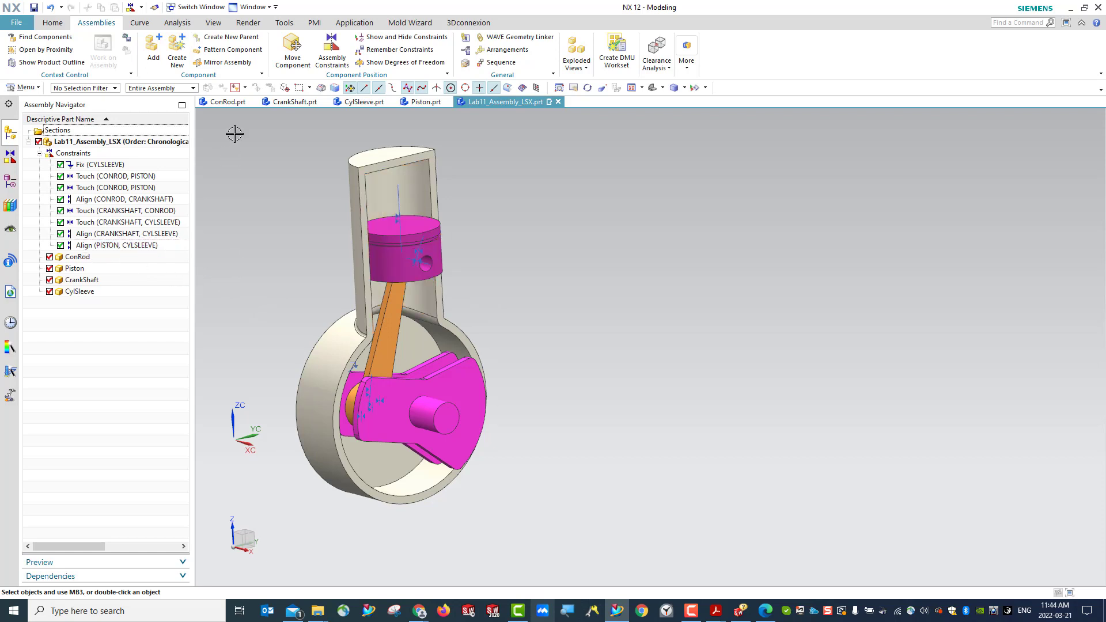
{"action": "left_click", "coordinate": [34, 8]}
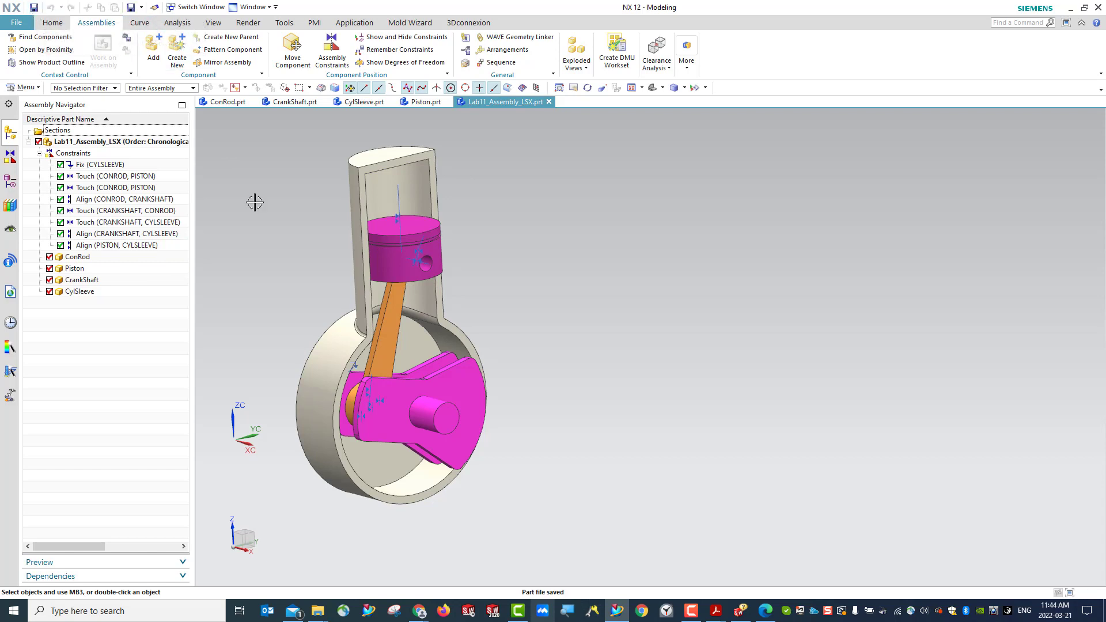
- Rotate the CrankShaft 5 degrees about the XC axis with Move Component to test the linked motion, and save the assembly
{"action": "left_click", "coordinate": [653, 91]}
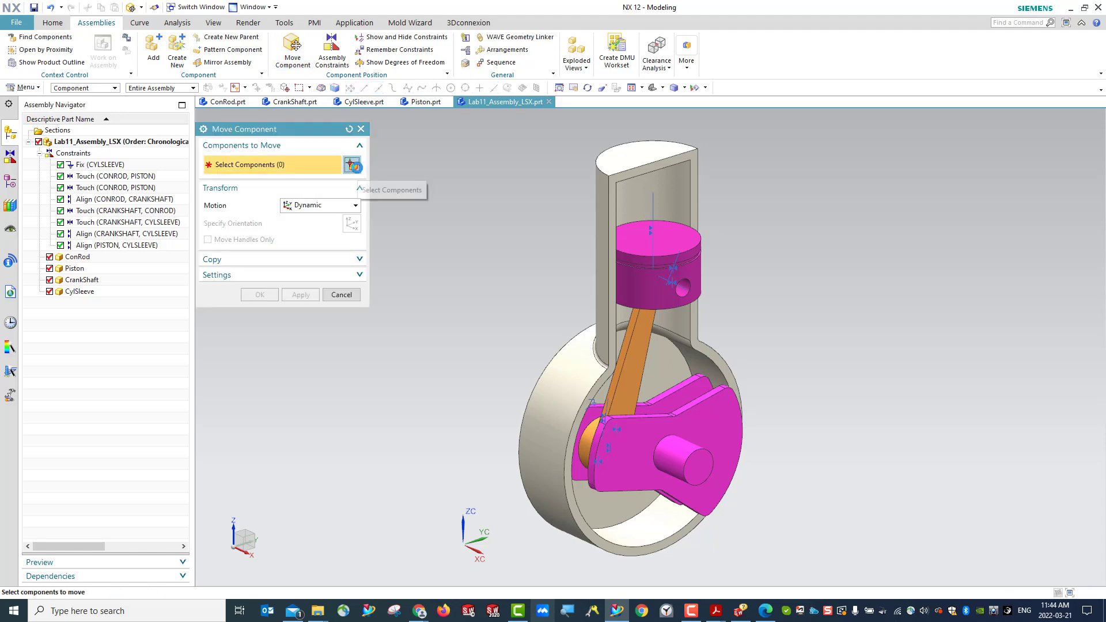
{"action": "left_click", "coordinate": [742, 428]}
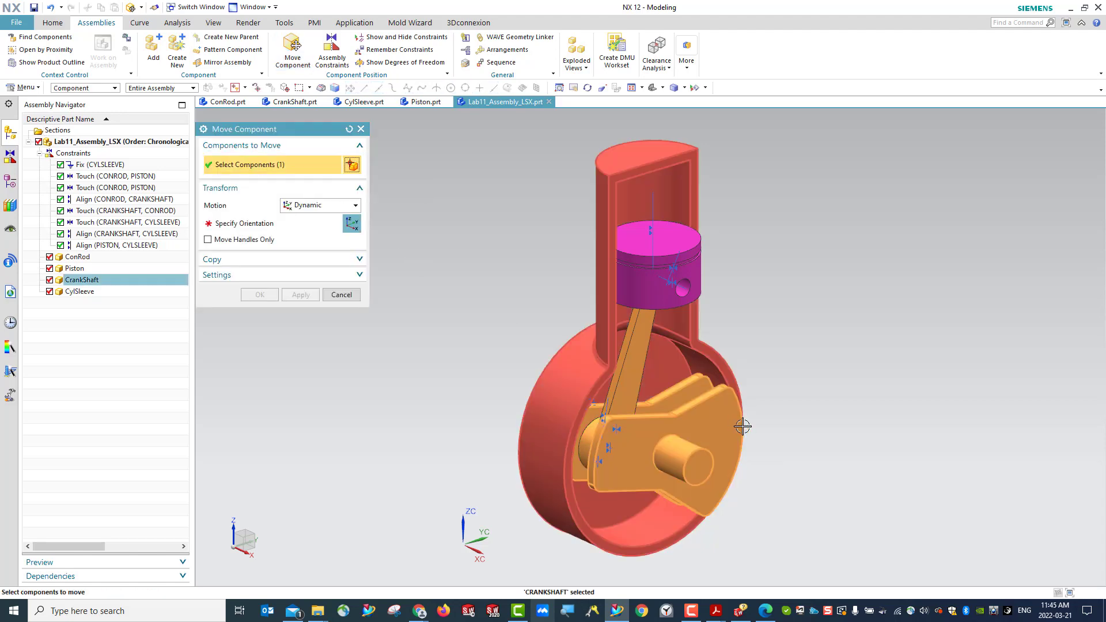
{"action": "left_click", "coordinate": [244, 224]}
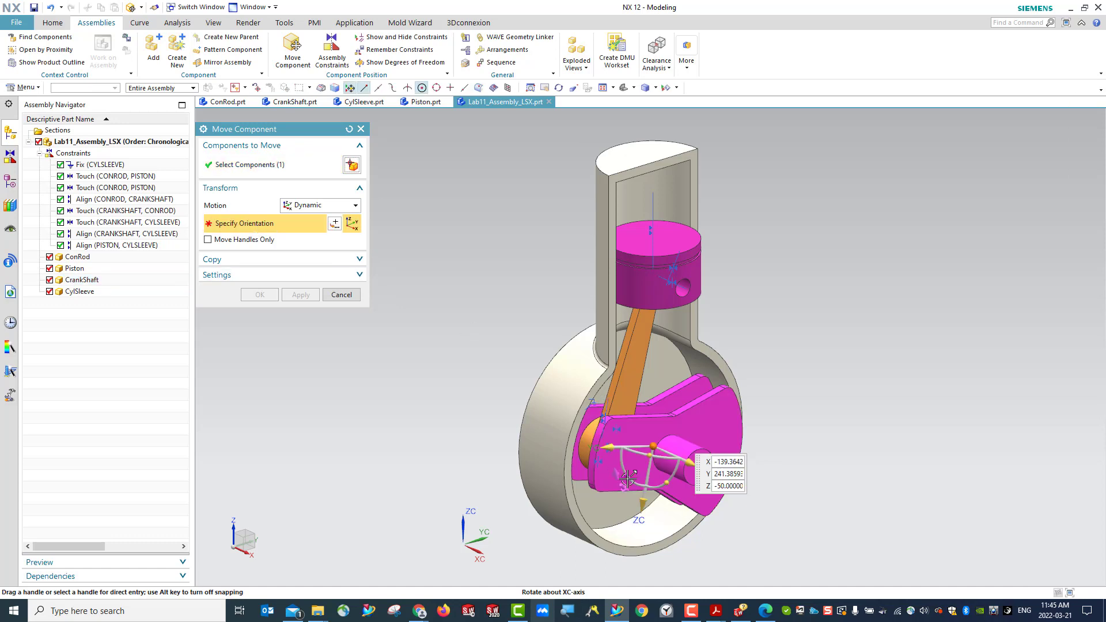
{"action": "left_click_drag", "start_coordinate": [626, 476], "coordinate": [645, 458]}
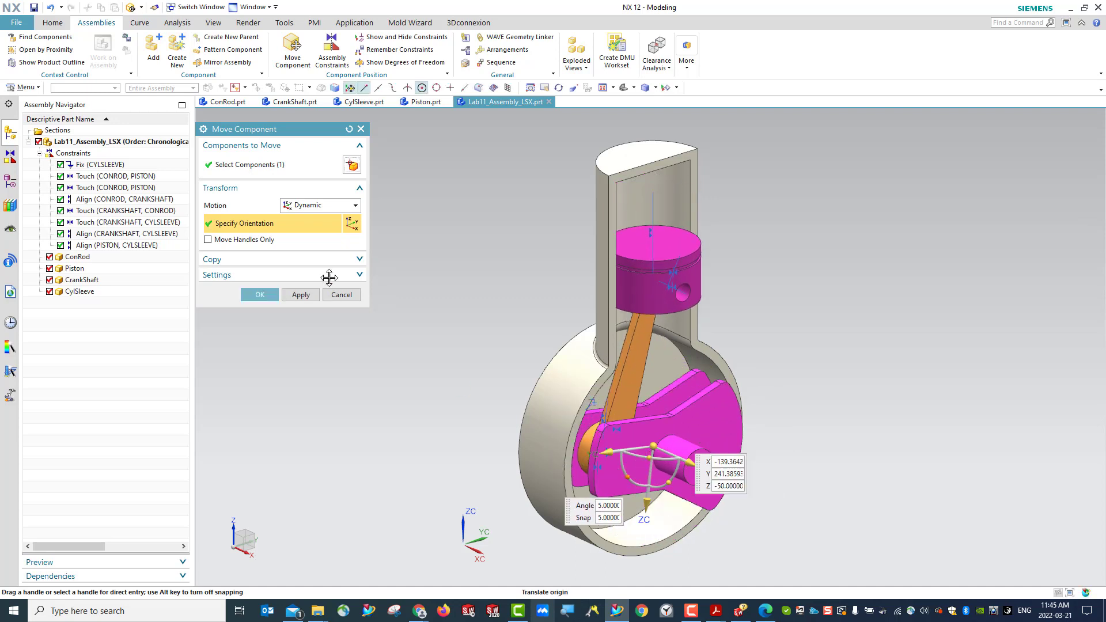
{"action": "left_click", "coordinate": [260, 294]}
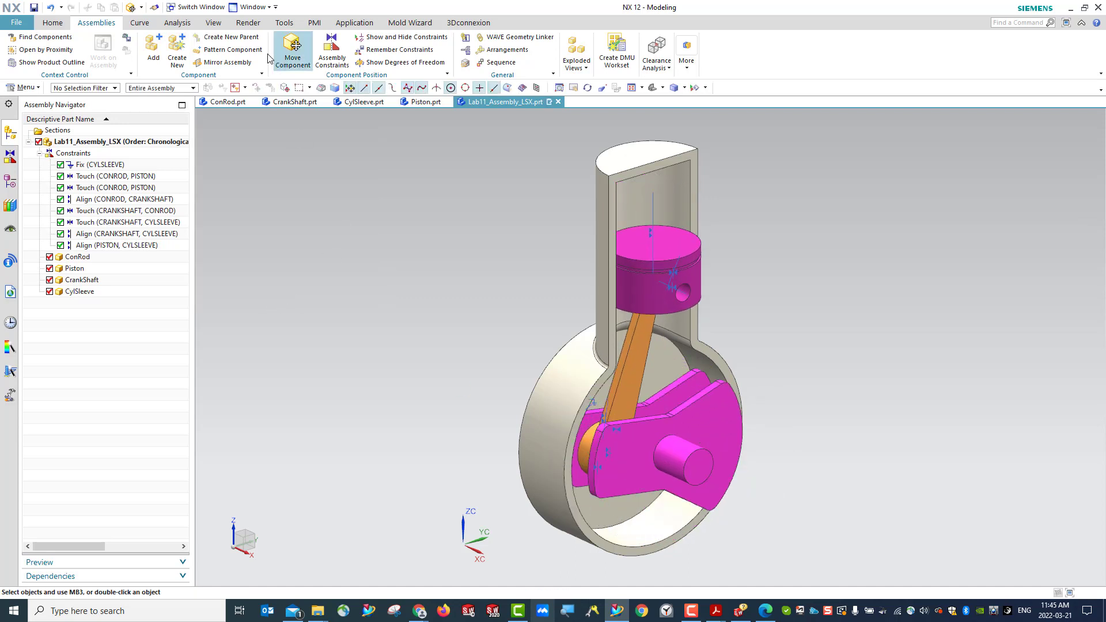
{"action": "left_click", "coordinate": [34, 7]}
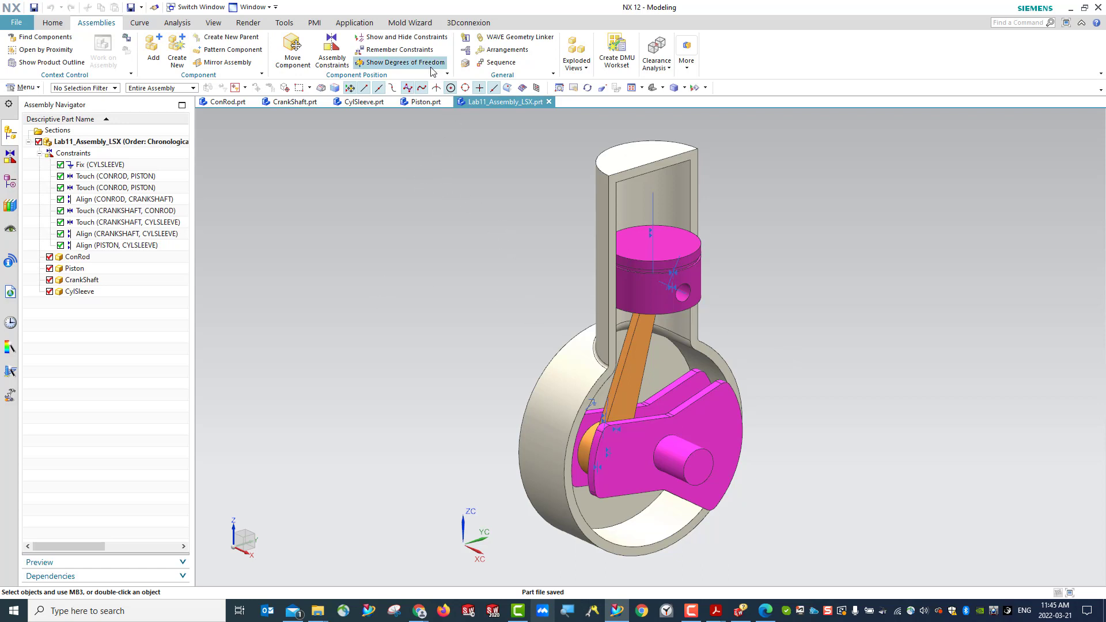
- Show the degrees of freedom of the CylSleeve and of the CrankShaft, and refresh the display
{"action": "left_click", "coordinate": [410, 66]}
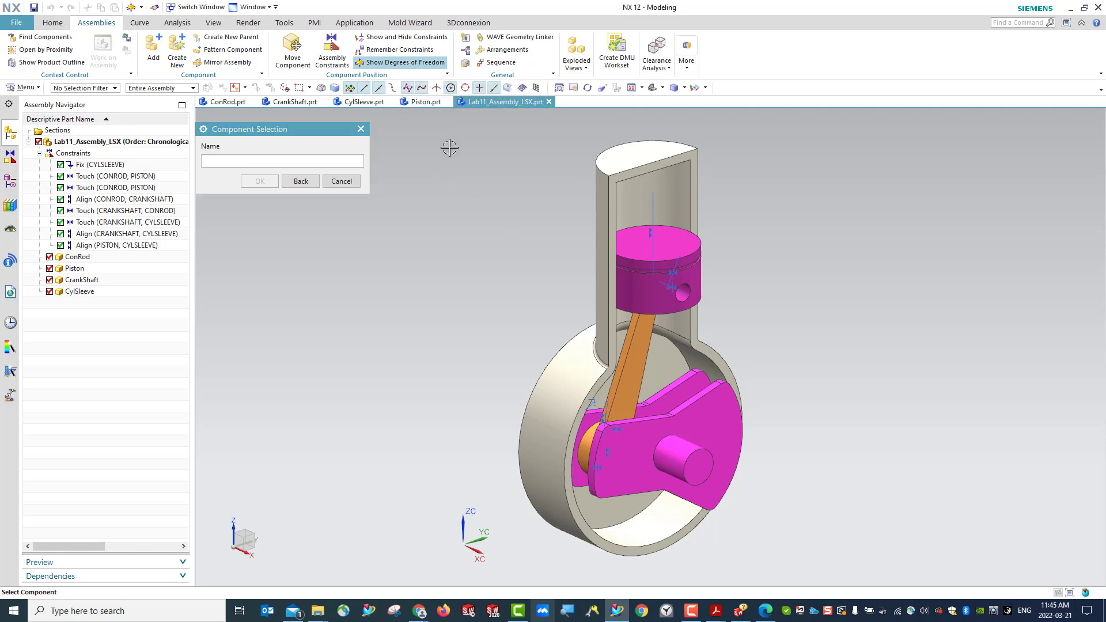
{"action": "left_click", "coordinate": [617, 203]}
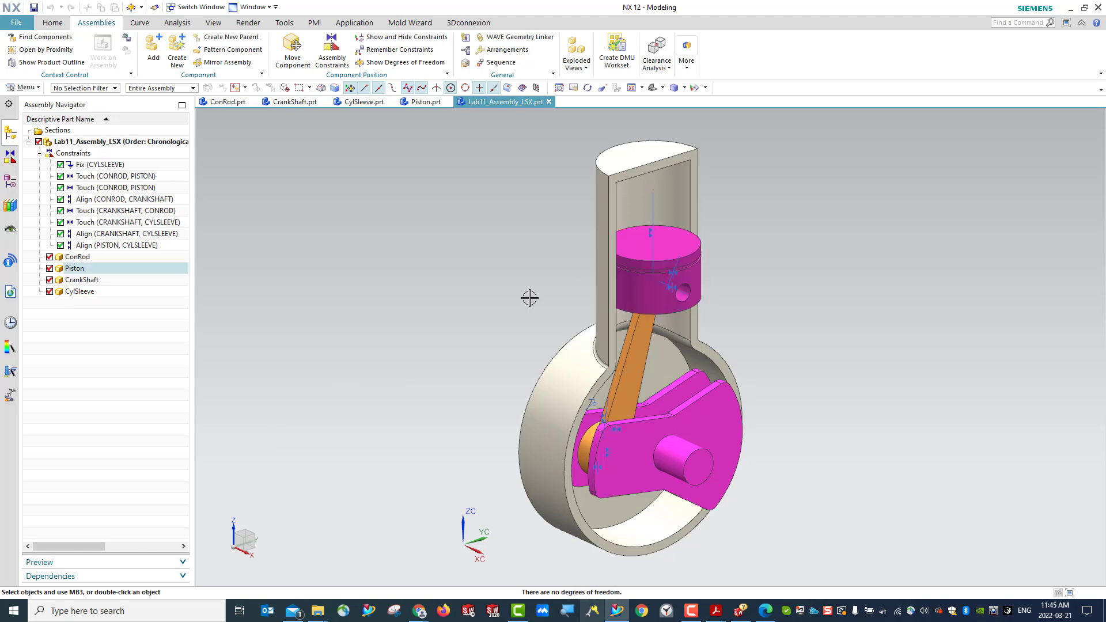
{"action": "left_click", "coordinate": [382, 64]}
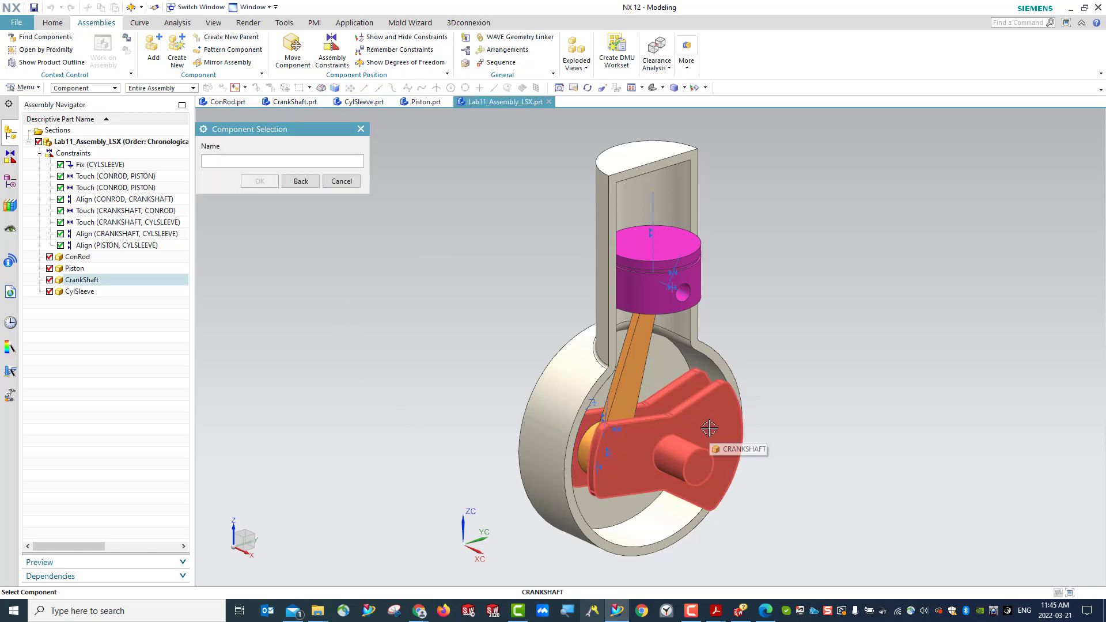
{"action": "left_click", "coordinate": [709, 428]}
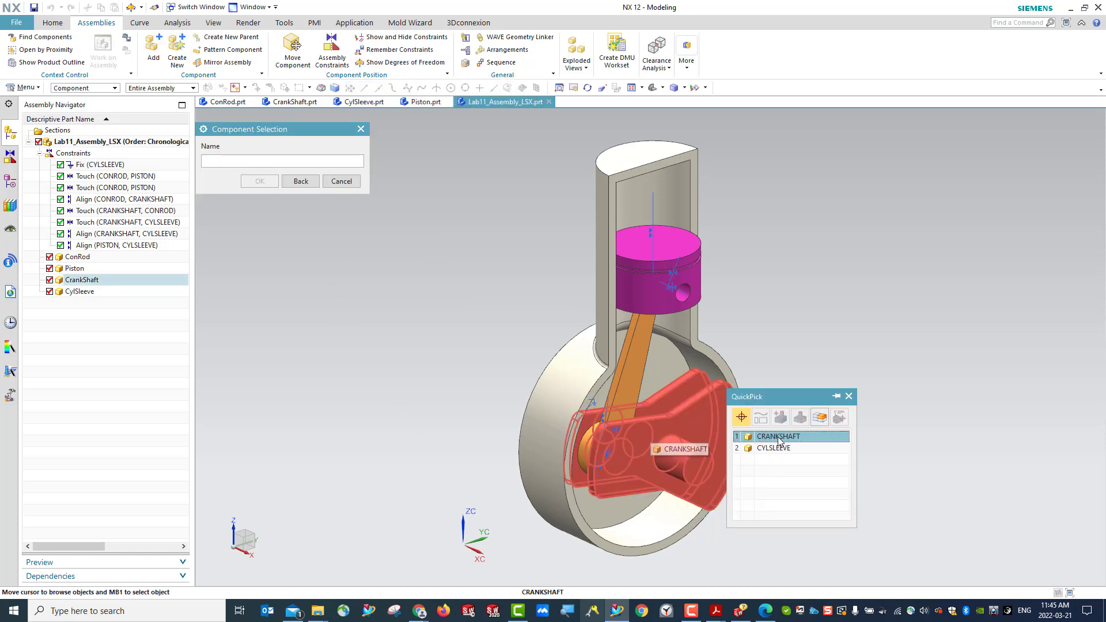
{"action": "left_click", "coordinate": [772, 425]}
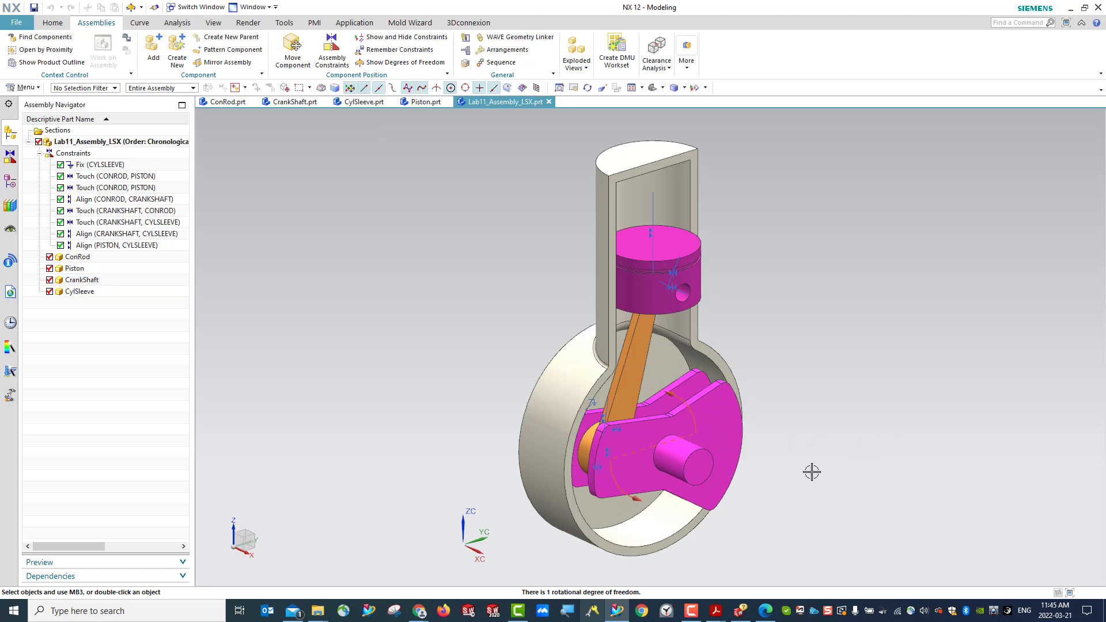
{"action": "right_click", "coordinate": [440, 278]}
{"action": "left_click", "coordinate": [476, 288]}
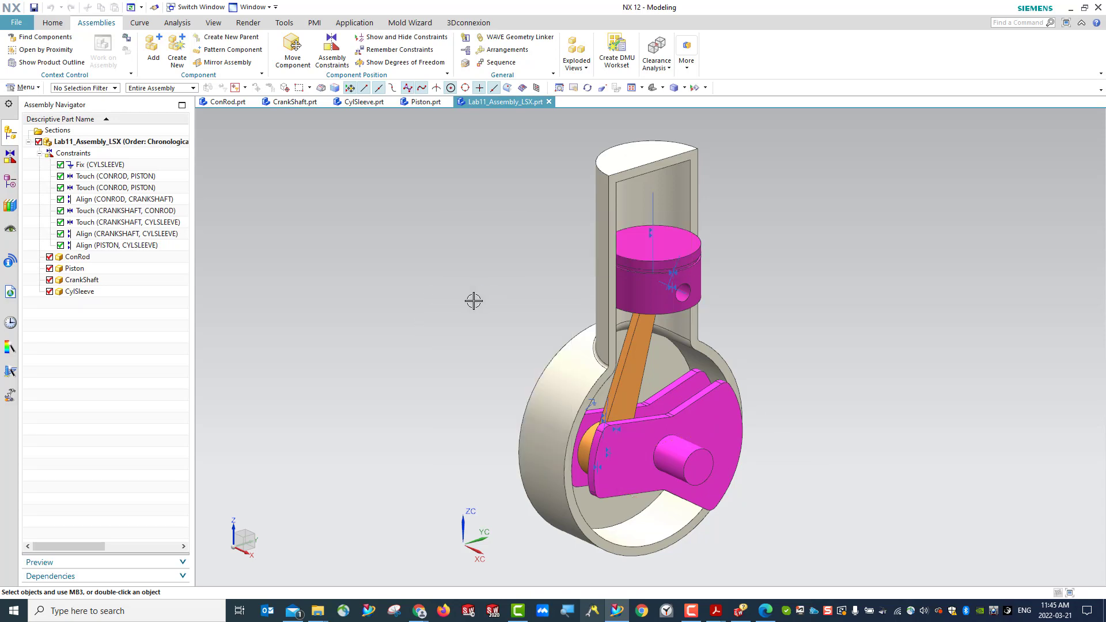
- Show the Piston's degrees of freedom and refresh the display to clear the arrows
{"action": "left_click", "coordinate": [403, 62]}
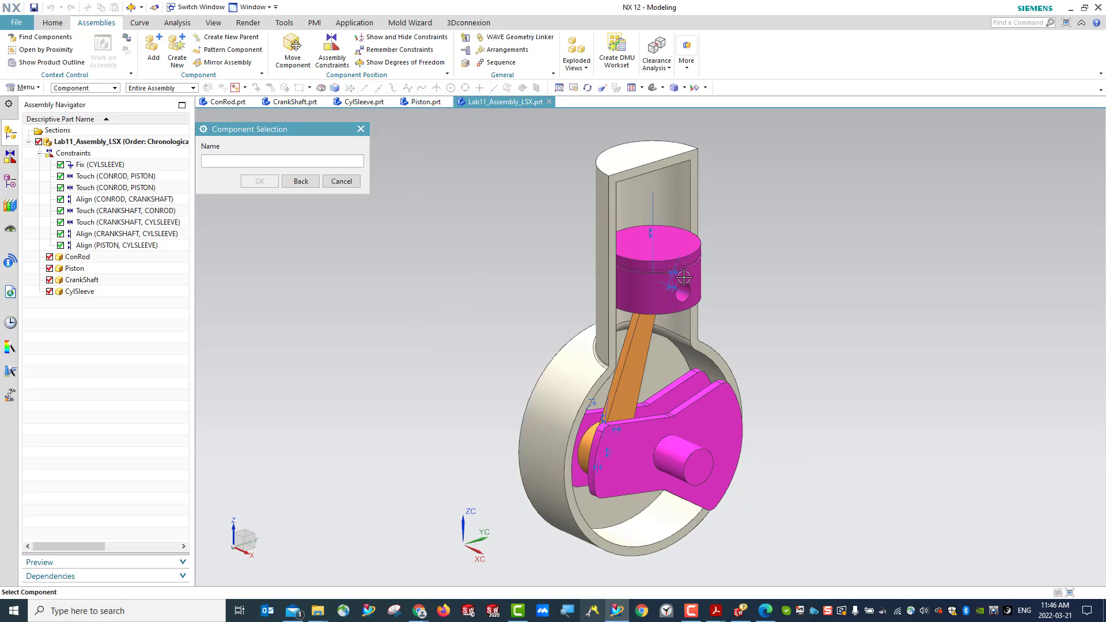
{"action": "left_click", "coordinate": [658, 287]}
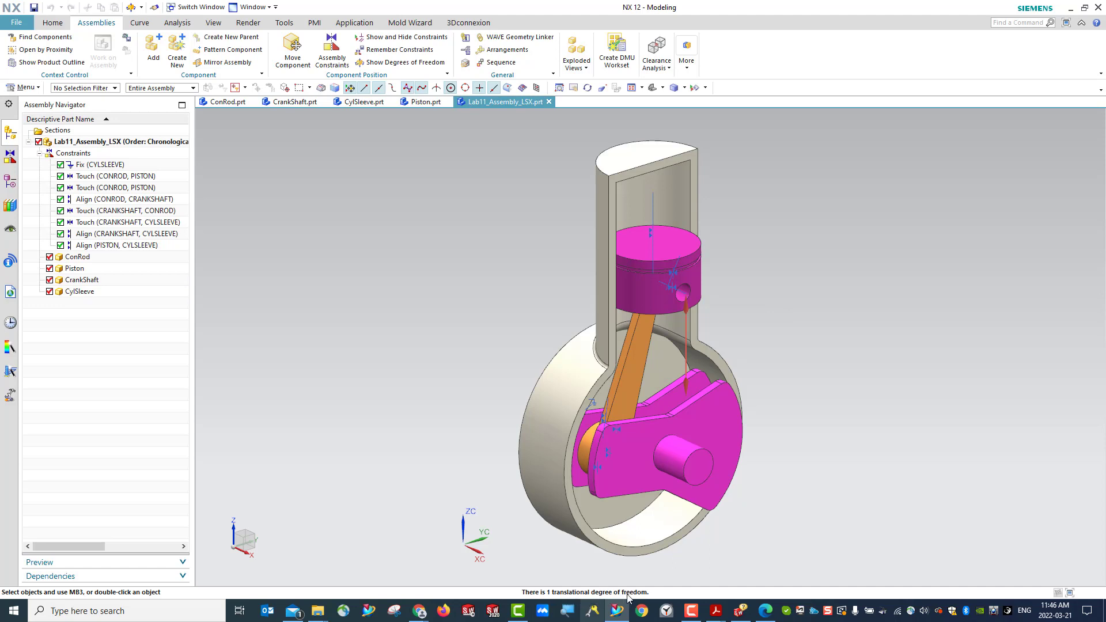
{"action": "right_click", "coordinate": [374, 161]}
{"action": "left_click", "coordinate": [428, 172]}
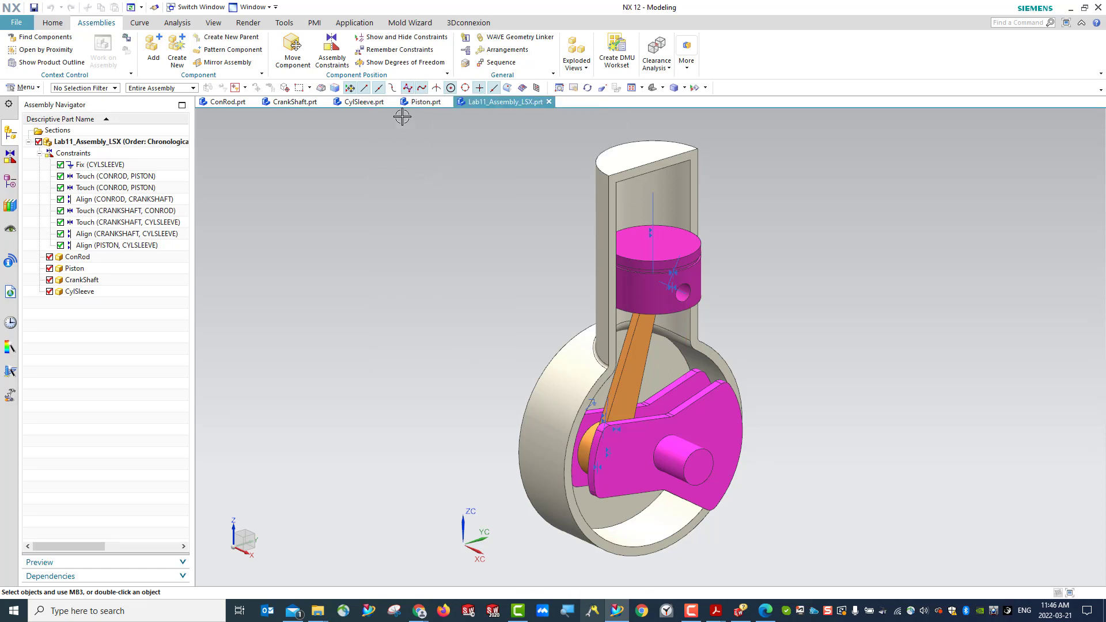
- Show the ConRod's degrees of freedom in the assembly
{"action": "left_click", "coordinate": [404, 62]}
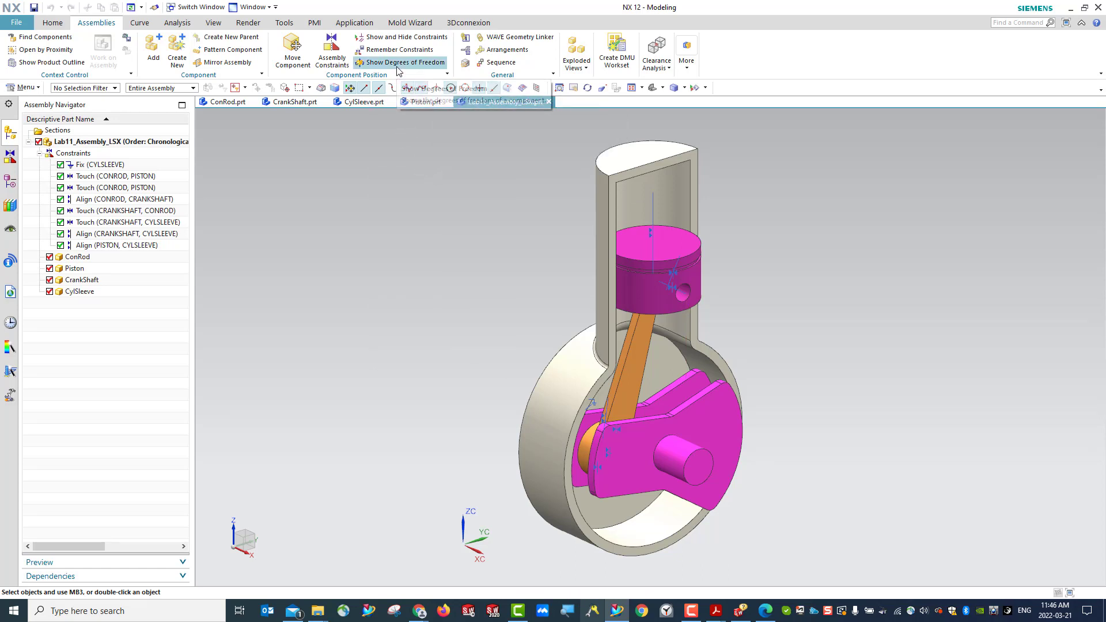
{"action": "left_click", "coordinate": [640, 349]}
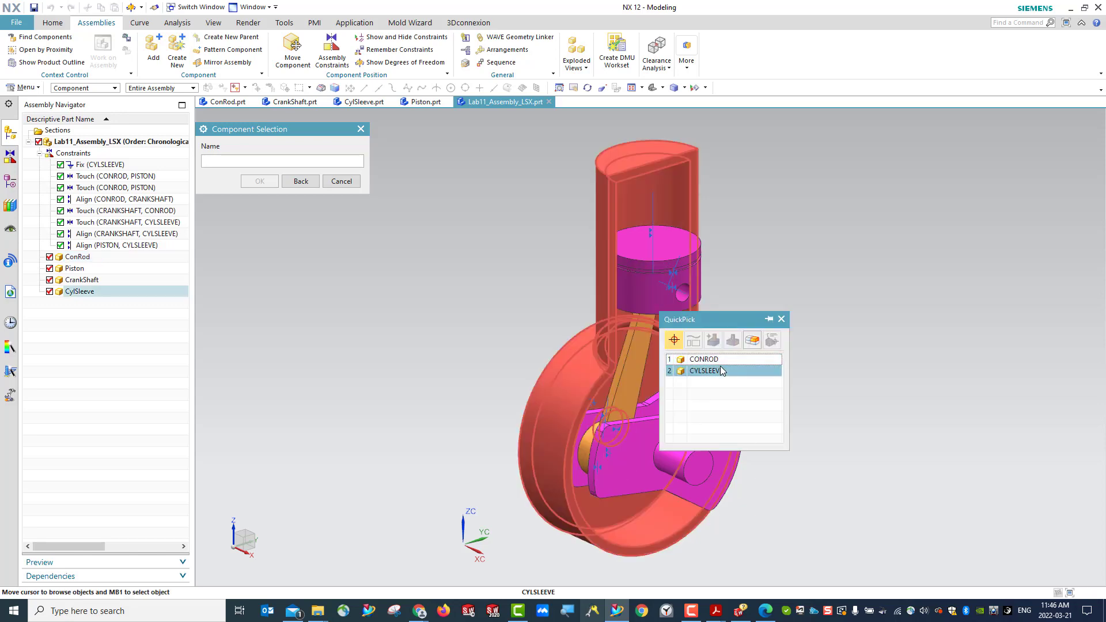
{"action": "left_click", "coordinate": [722, 371]}
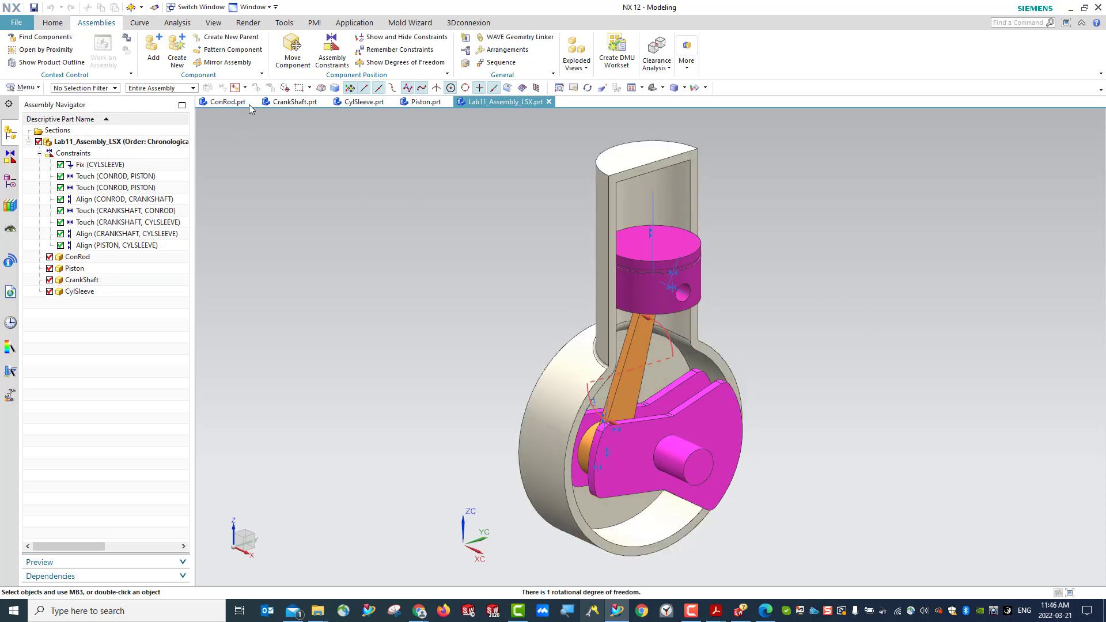
{"action": "right_click", "coordinate": [321, 176]}
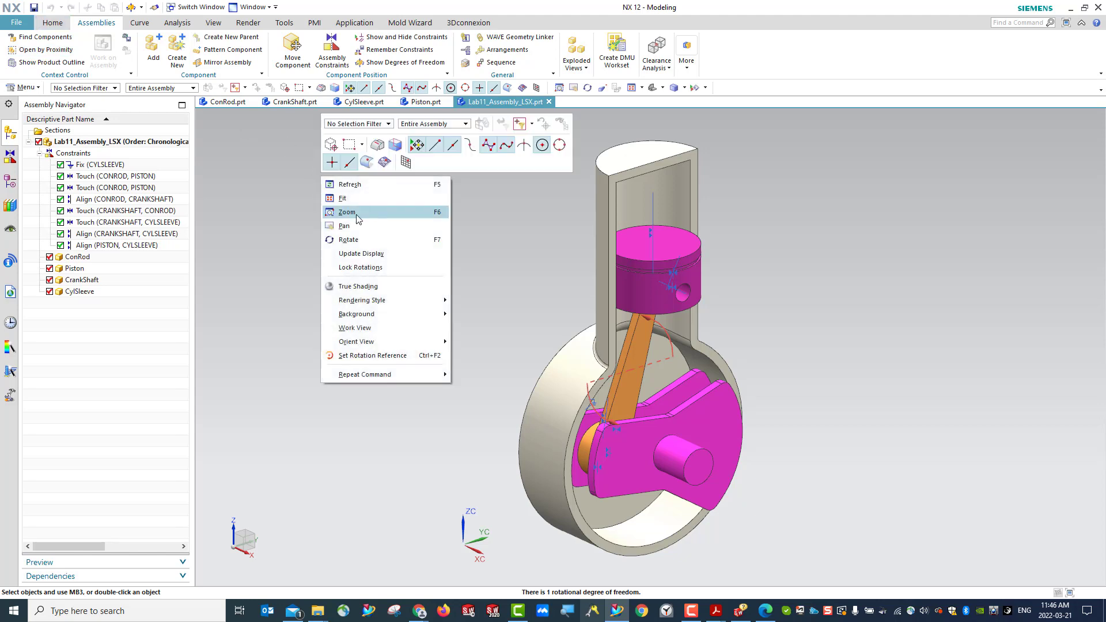
{"action": "left_click", "coordinate": [360, 244]}
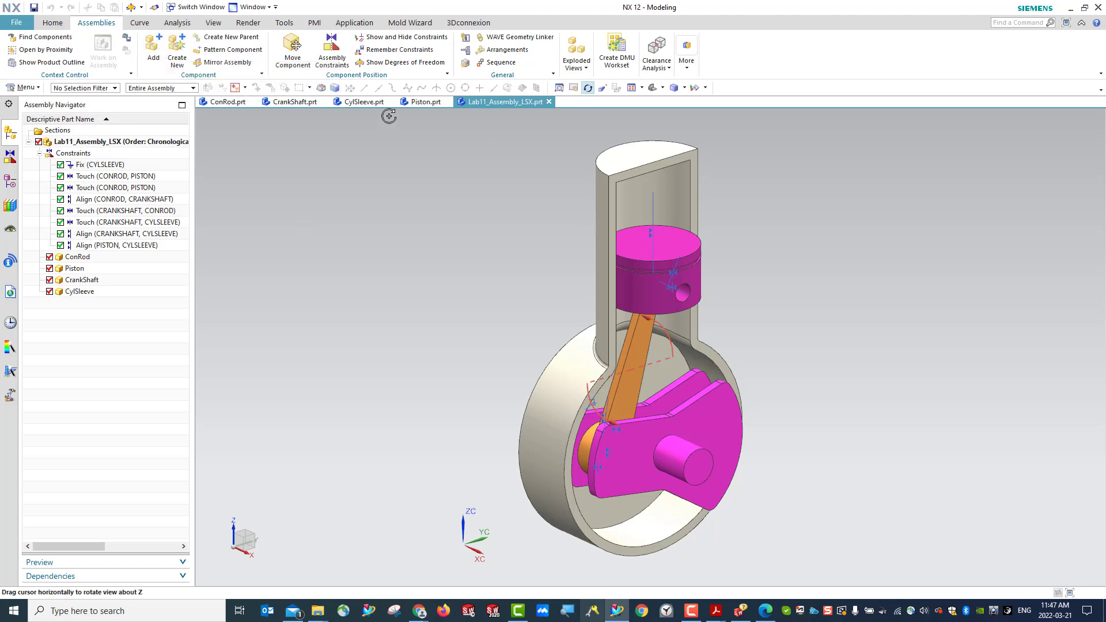
- Save the assembly and switch from Modeling to the Motion application
{"action": "left_click", "coordinate": [36, 8]}
{"action": "left_click", "coordinate": [354, 23]}
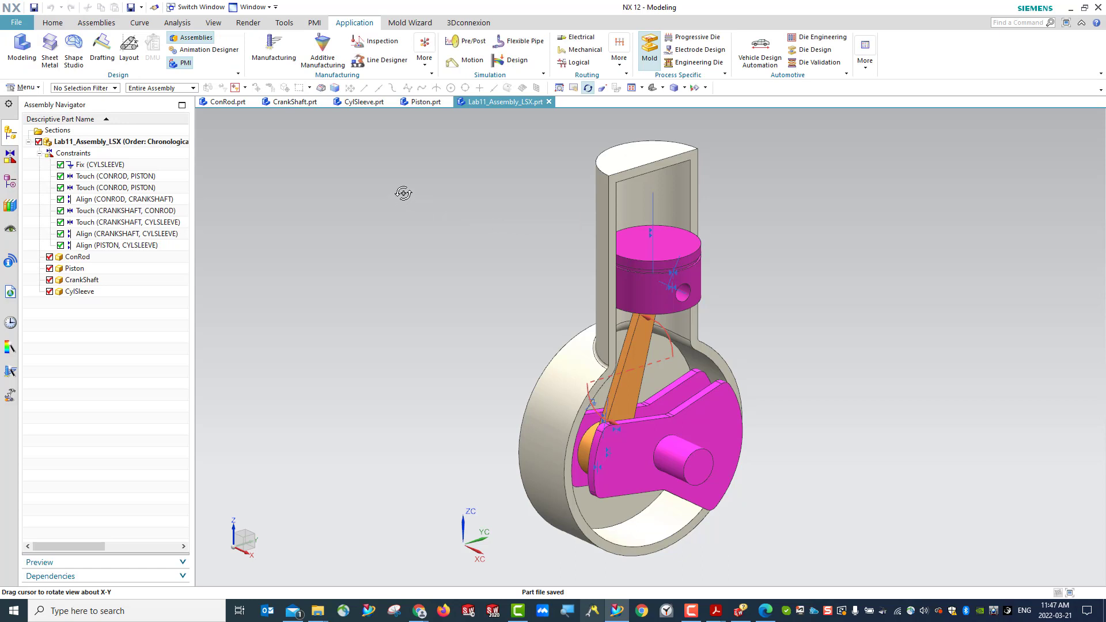
{"action": "left_click", "coordinate": [457, 62]}
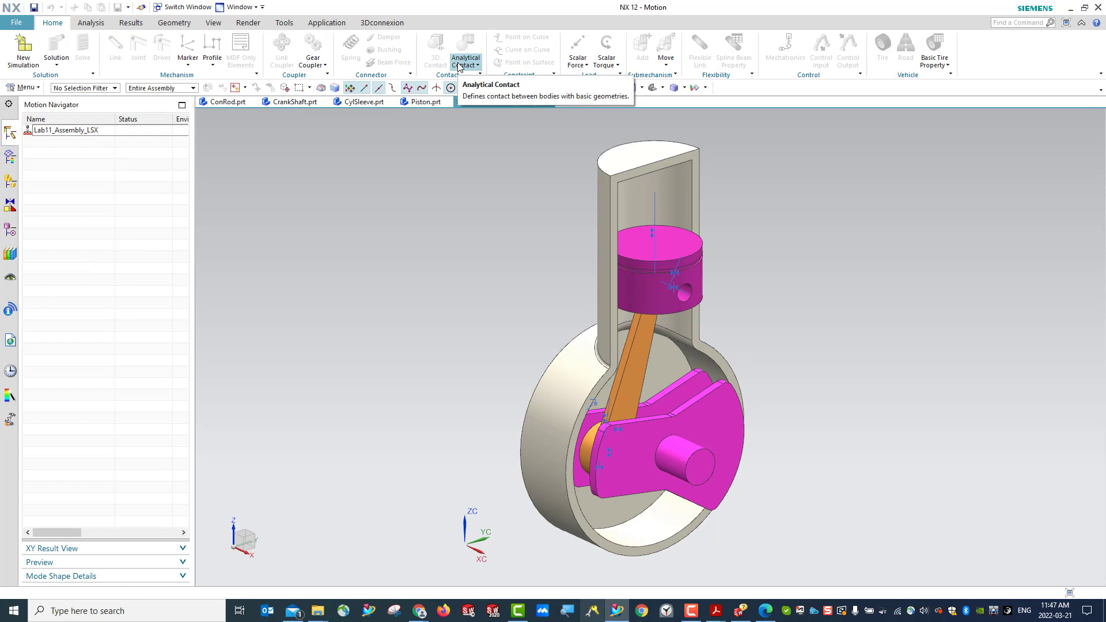
- Create a new motion simulation of Lab11_Assembly_LSX from the Simcenter Motion template, keeping the proposed file name and folder
{"action": "left_click", "coordinate": [57, 134]}
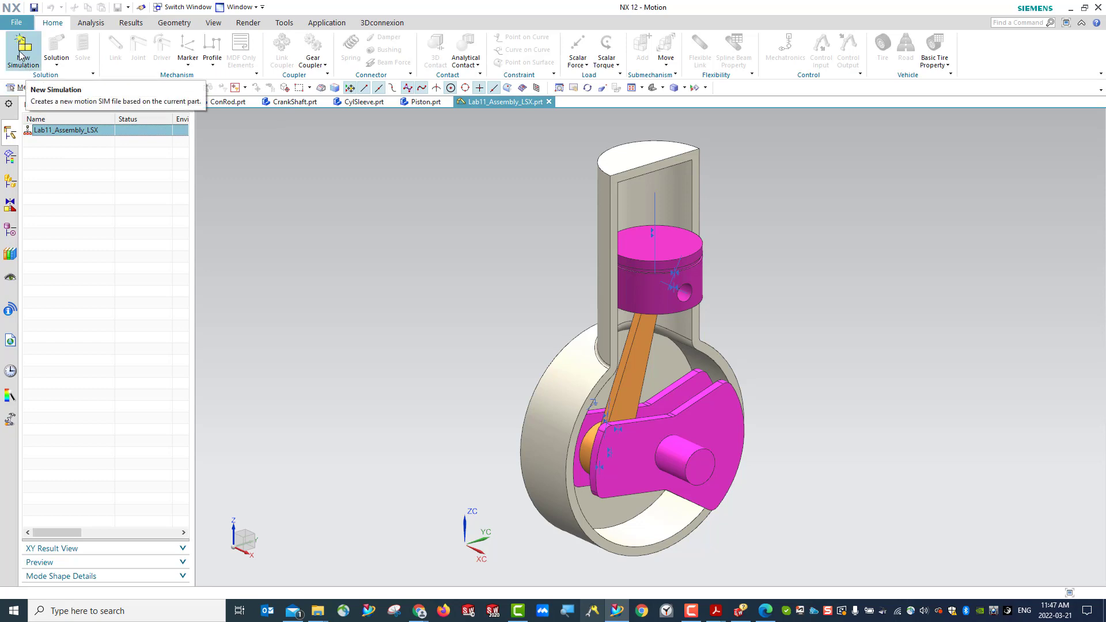
{"action": "left_click", "coordinate": [34, 72]}
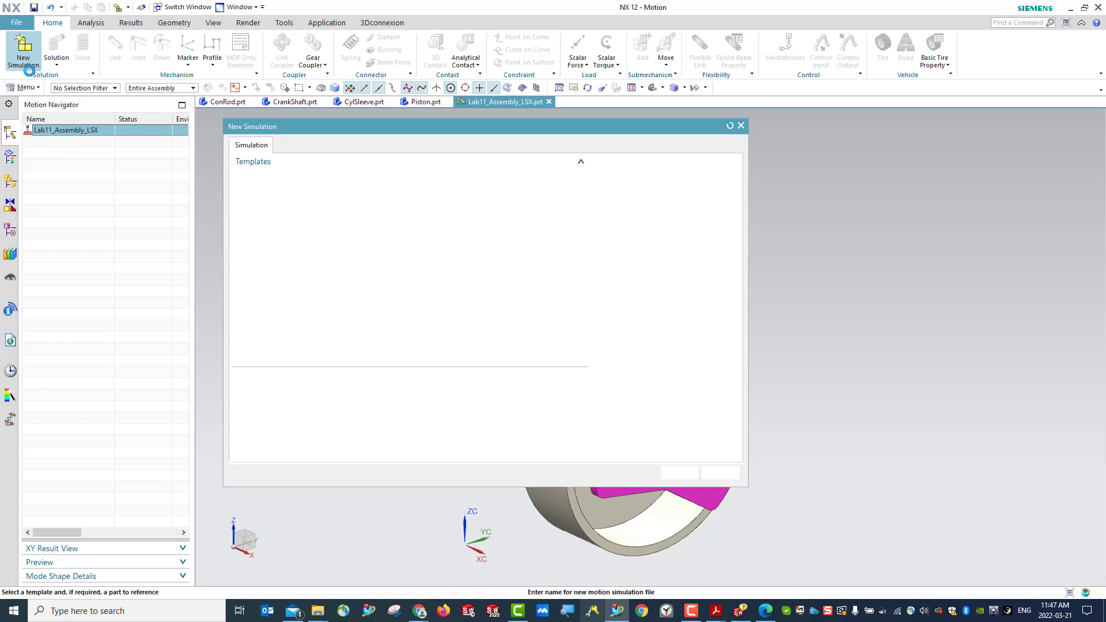
{"action": "left_click", "coordinate": [258, 193]}
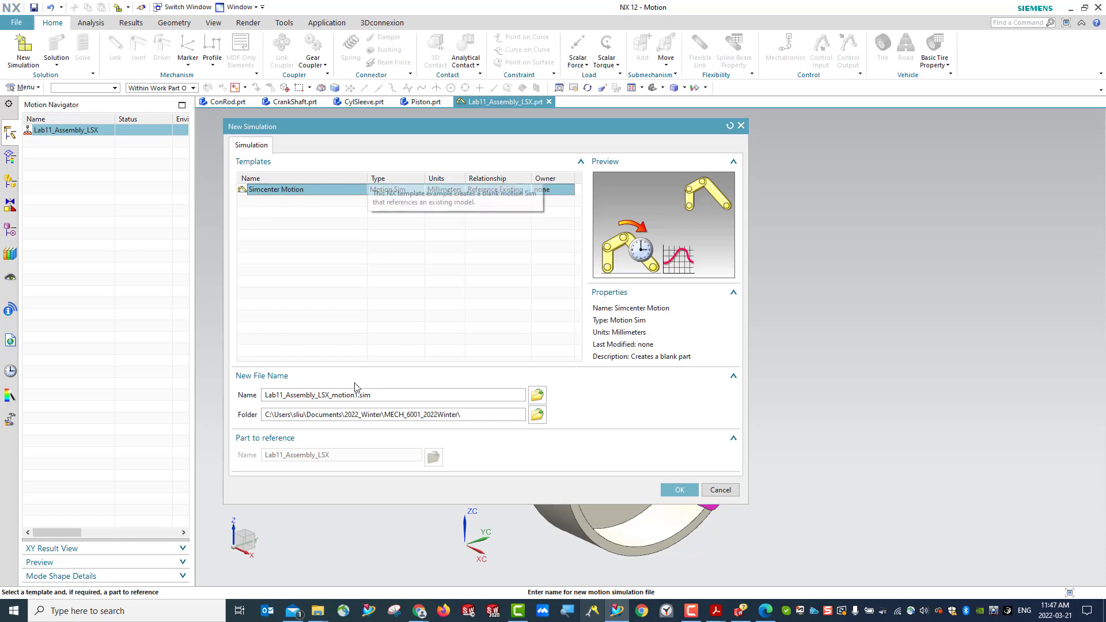
{"action": "left_click", "coordinate": [679, 489]}
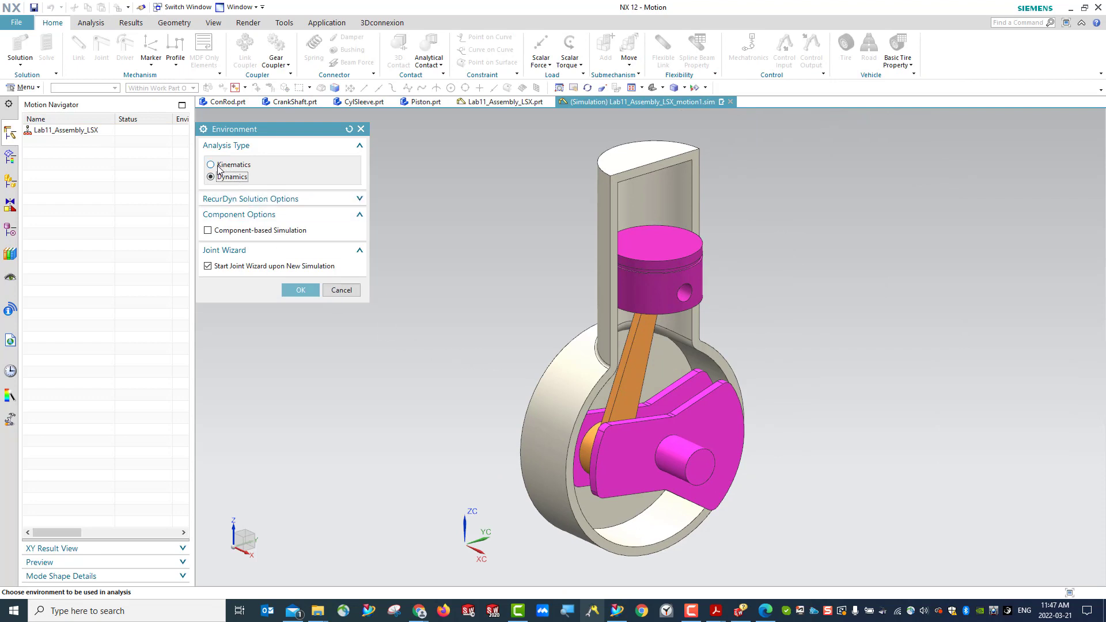
- Set the analysis type to Kinematics and accept all constraint-to-joint mappings in the Motion Joint Wizard
{"action": "left_click", "coordinate": [218, 167]}
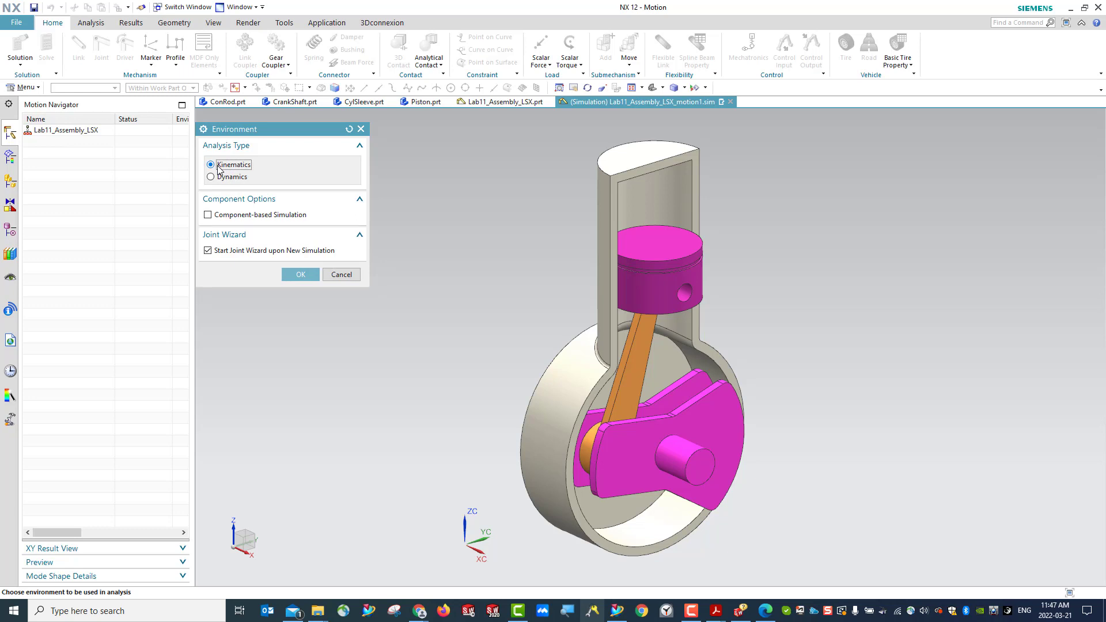
{"action": "left_click", "coordinate": [300, 275]}
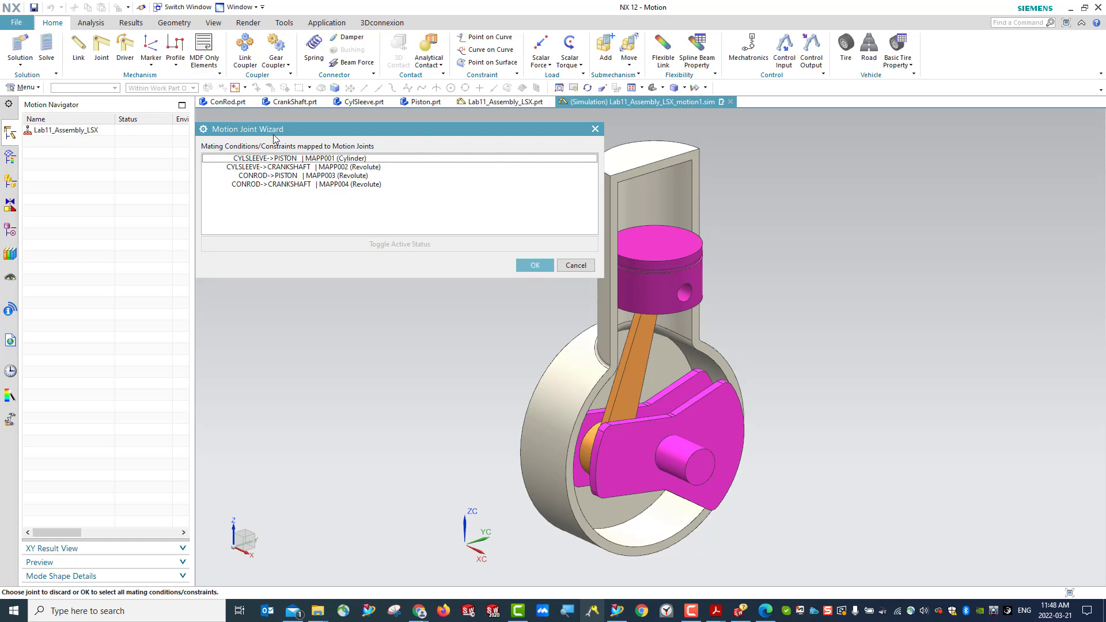
{"action": "left_click", "coordinate": [532, 267]}
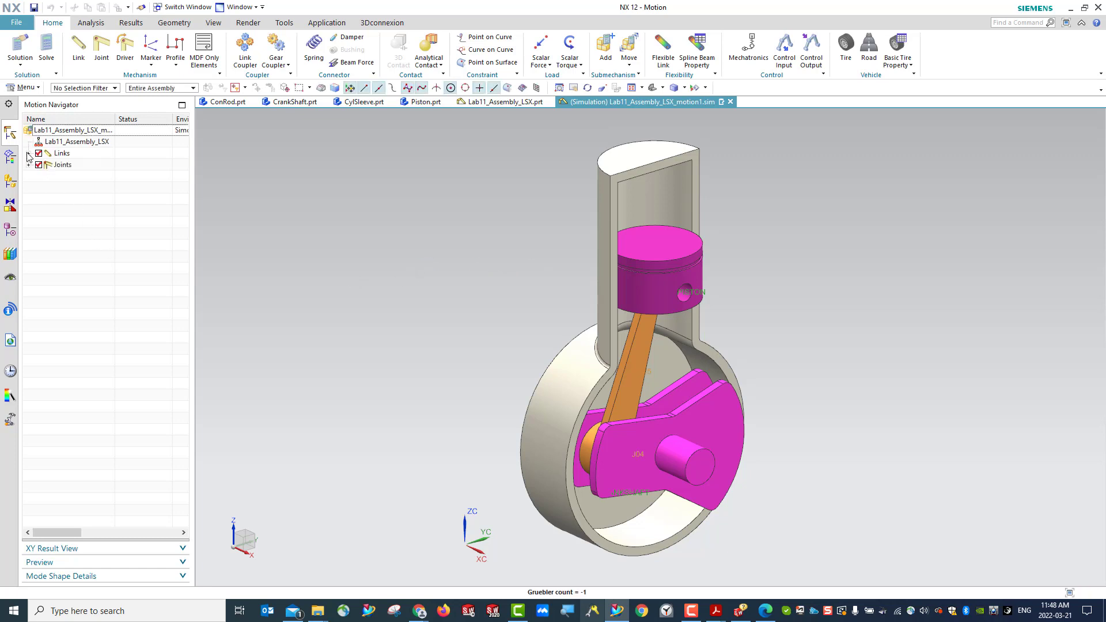
- List the simulation's links and joints, and examine the definition of joint J001 without changing it
{"action": "left_click", "coordinate": [29, 153]}
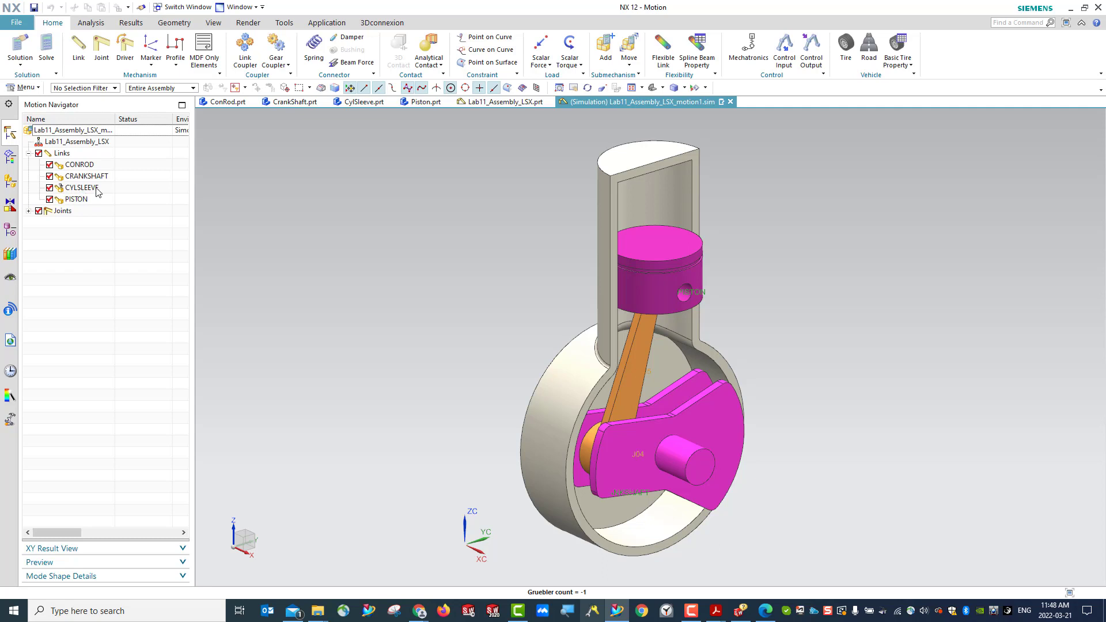
{"action": "left_click", "coordinate": [674, 395]}
{"action": "left_click", "coordinate": [28, 211]}
{"action": "left_click", "coordinate": [71, 223]}
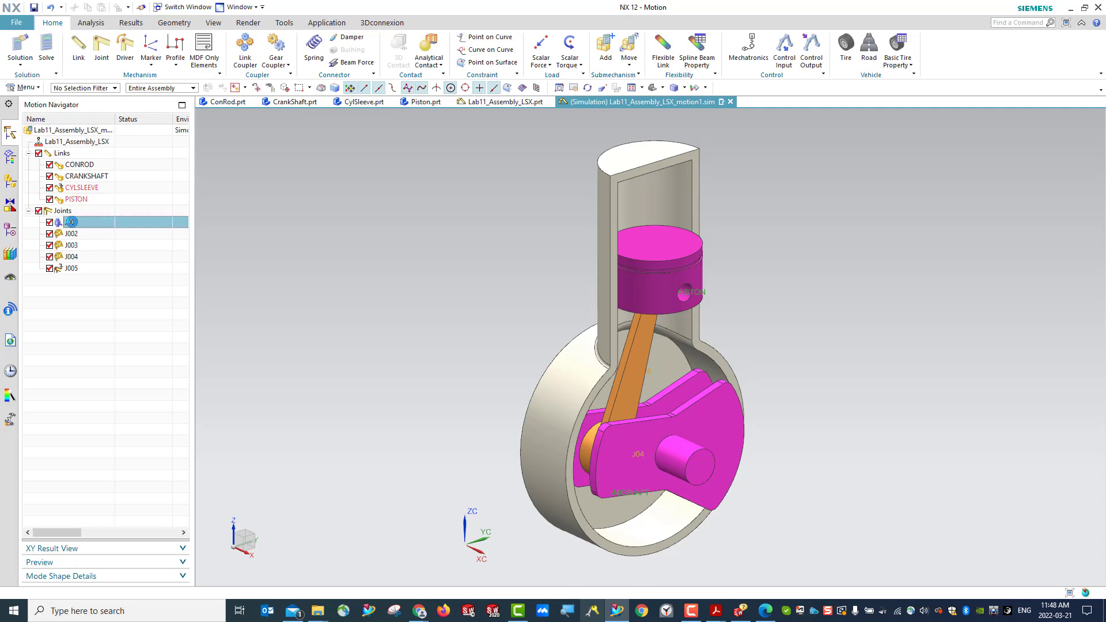
{"action": "double_click", "coordinate": [71, 222]}
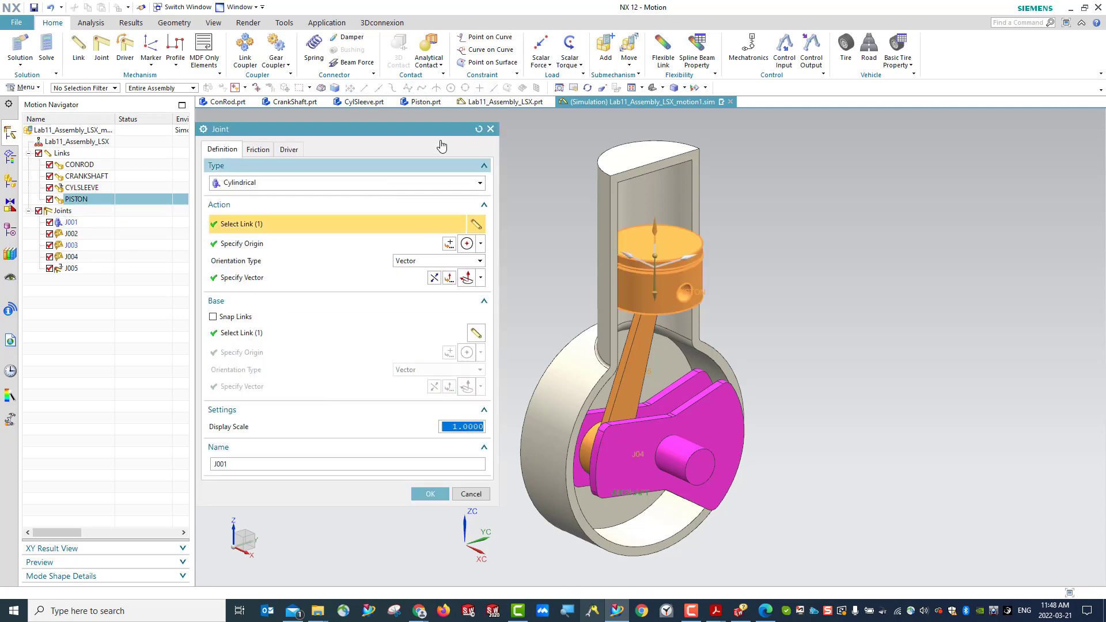
{"action": "left_click", "coordinate": [491, 129]}
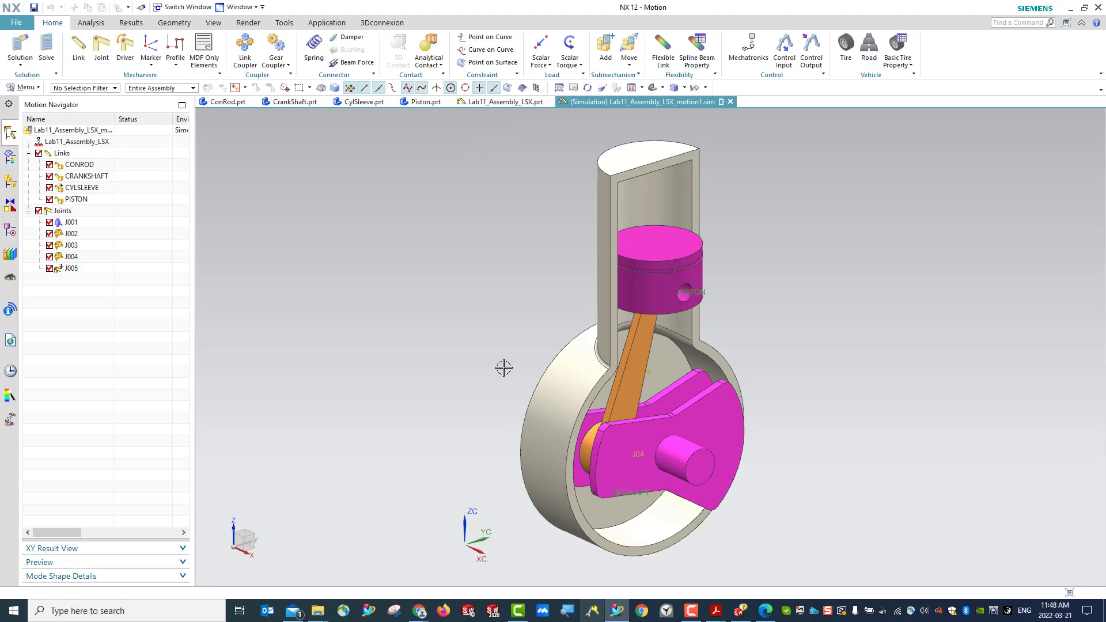
- Examine the information listing of joint J001 for its type and linked components, and close it
{"action": "middle_click_drag", "start_coordinate": [503, 365], "coordinate": [575, 402]}
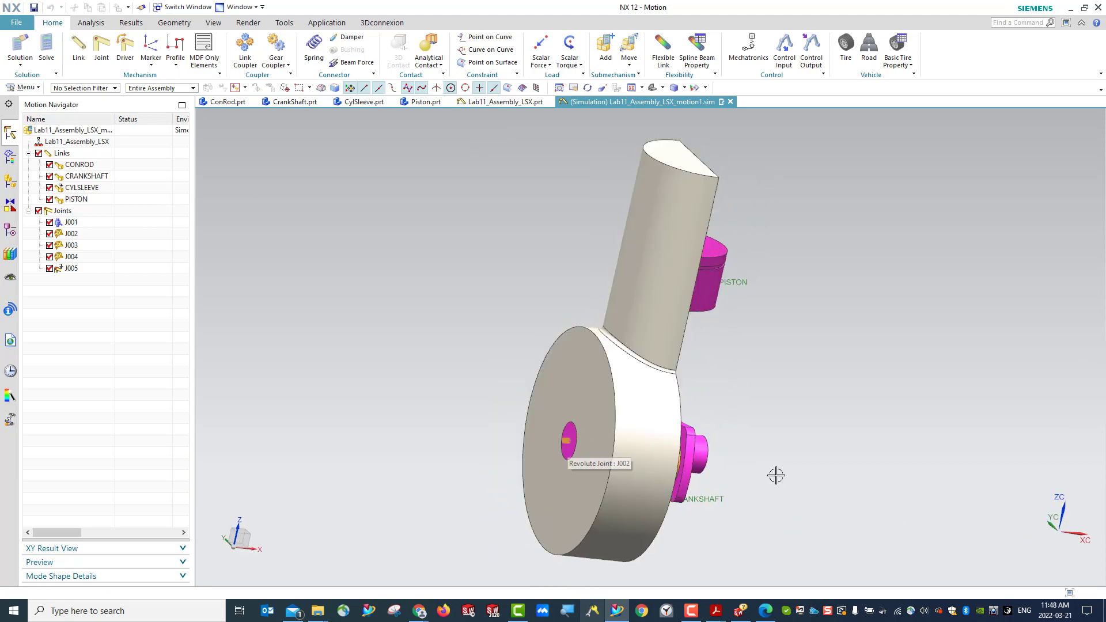
{"action": "middle_click_drag", "start_coordinate": [775, 474], "coordinate": [746, 454]}
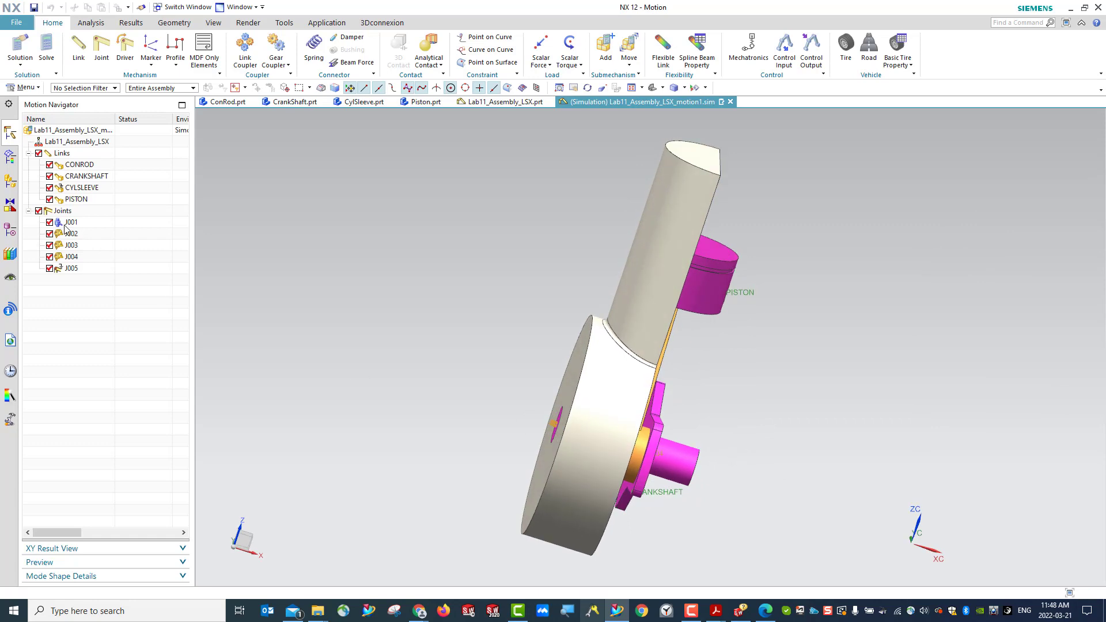
{"action": "middle_click_drag", "start_coordinate": [790, 494], "coordinate": [710, 475]}
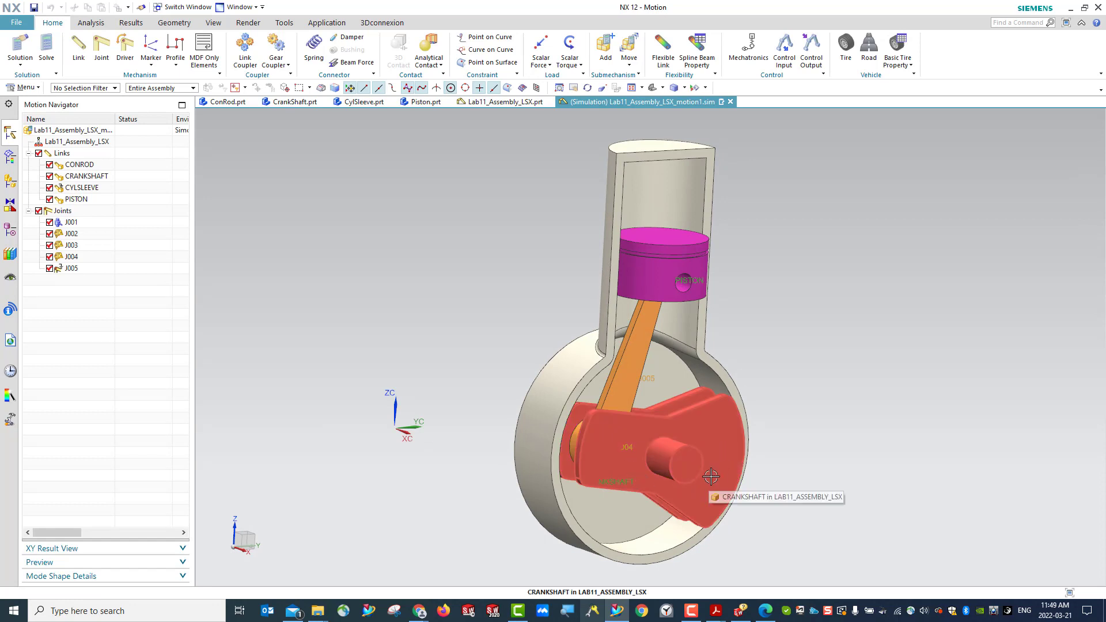
{"action": "left_click", "coordinate": [71, 223]}
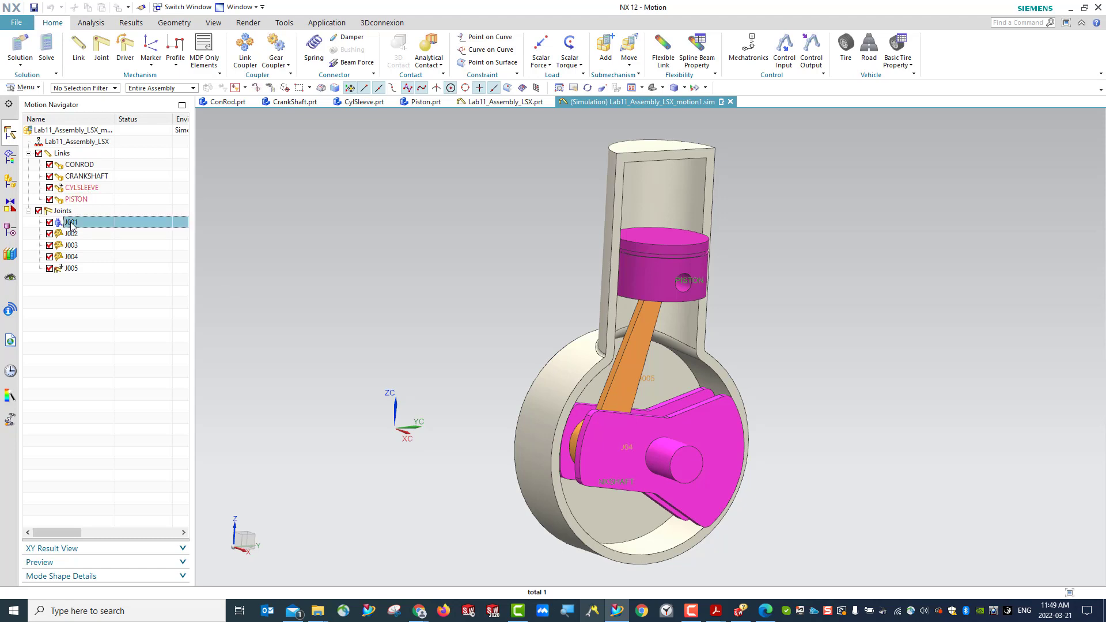
{"action": "right_click", "coordinate": [70, 224]}
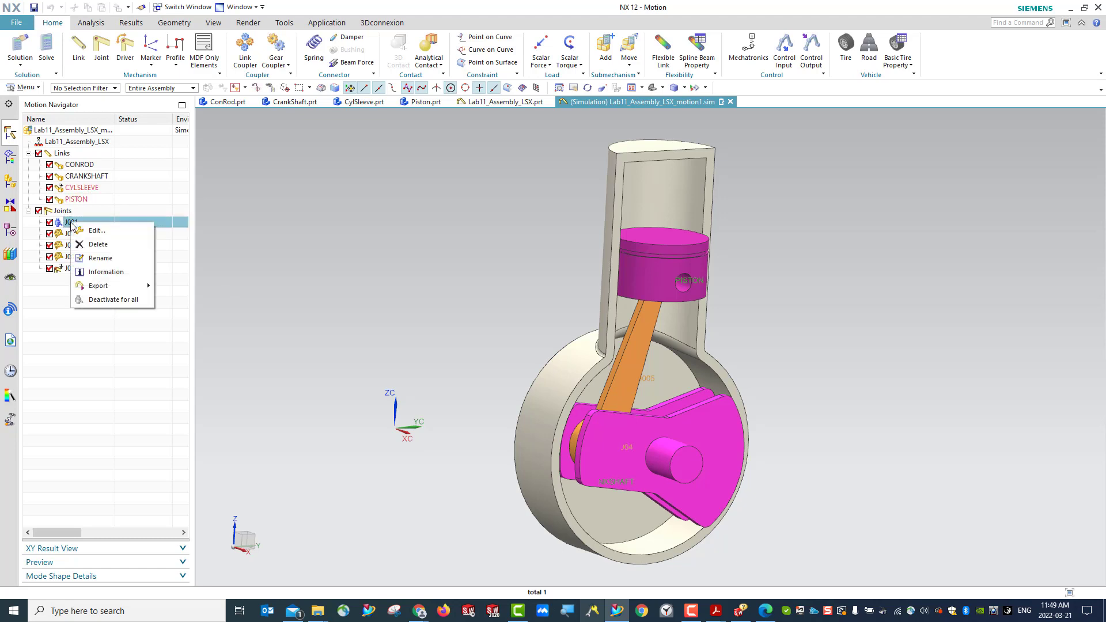
{"action": "left_click", "coordinate": [106, 272]}
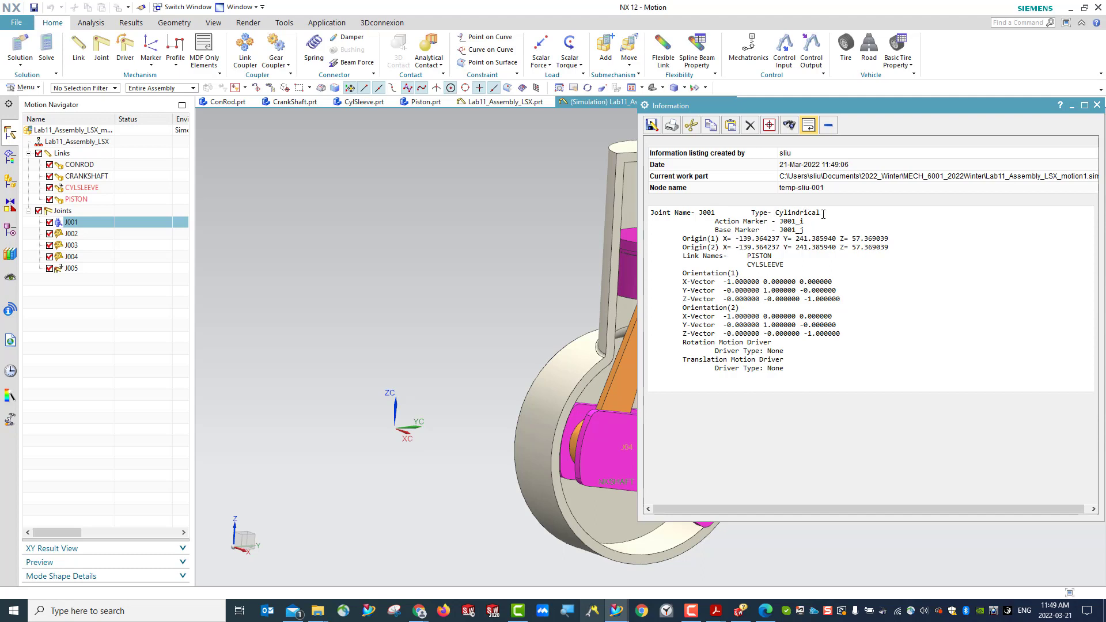
{"action": "left_click_drag", "start_coordinate": [872, 106], "coordinate": [597, 84]}
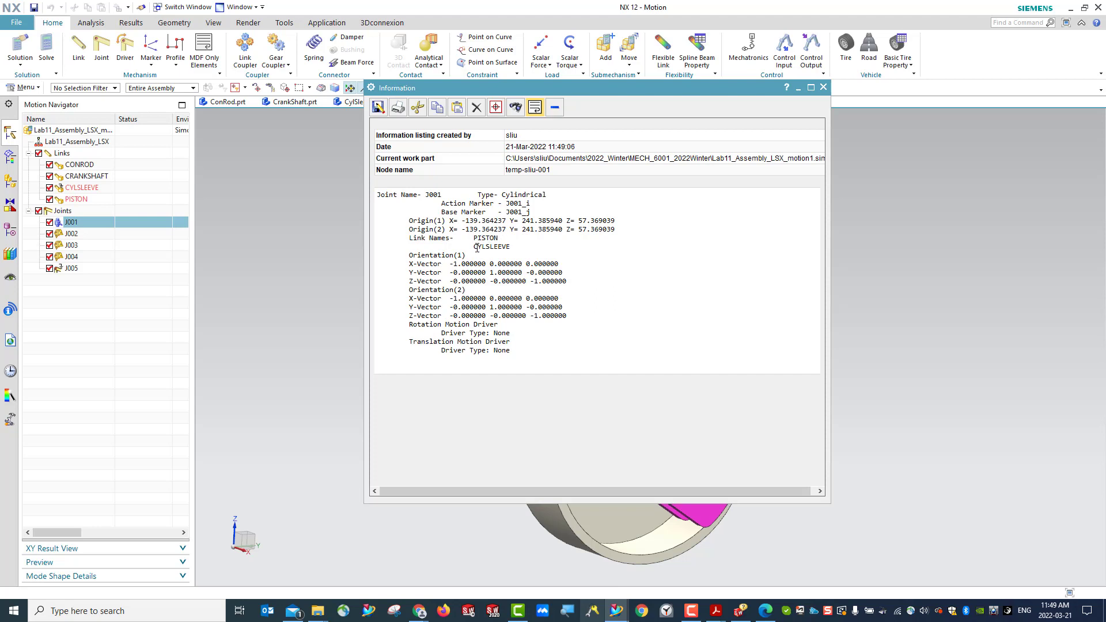
{"action": "left_click", "coordinate": [823, 87]}
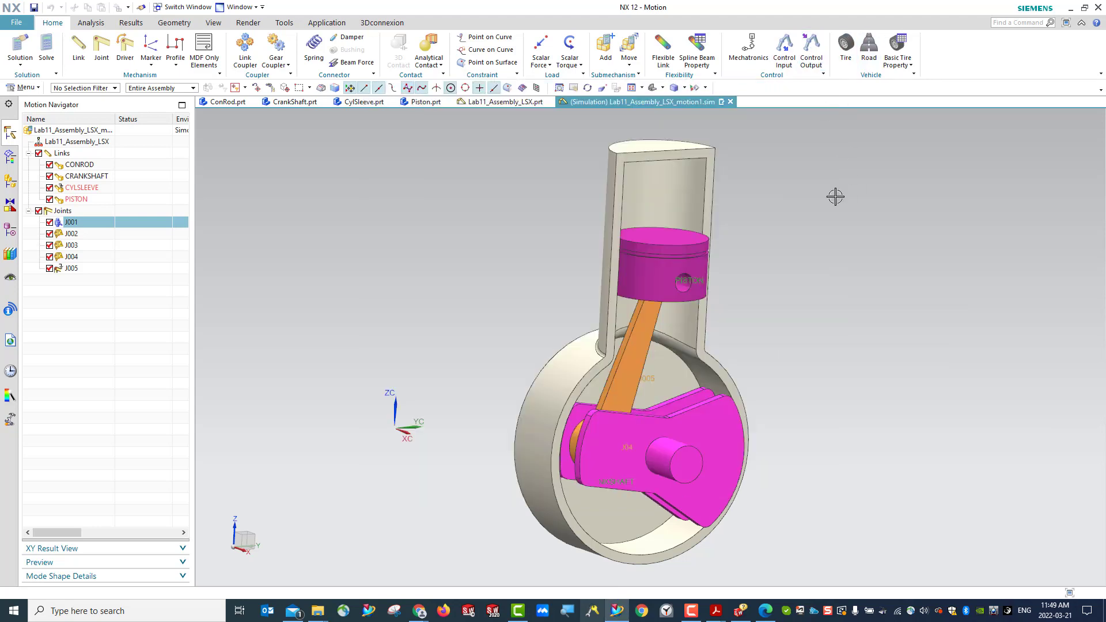
- Examine the information listing of joint J002 for its type and link names, and close it
{"action": "left_click", "coordinate": [72, 234]}
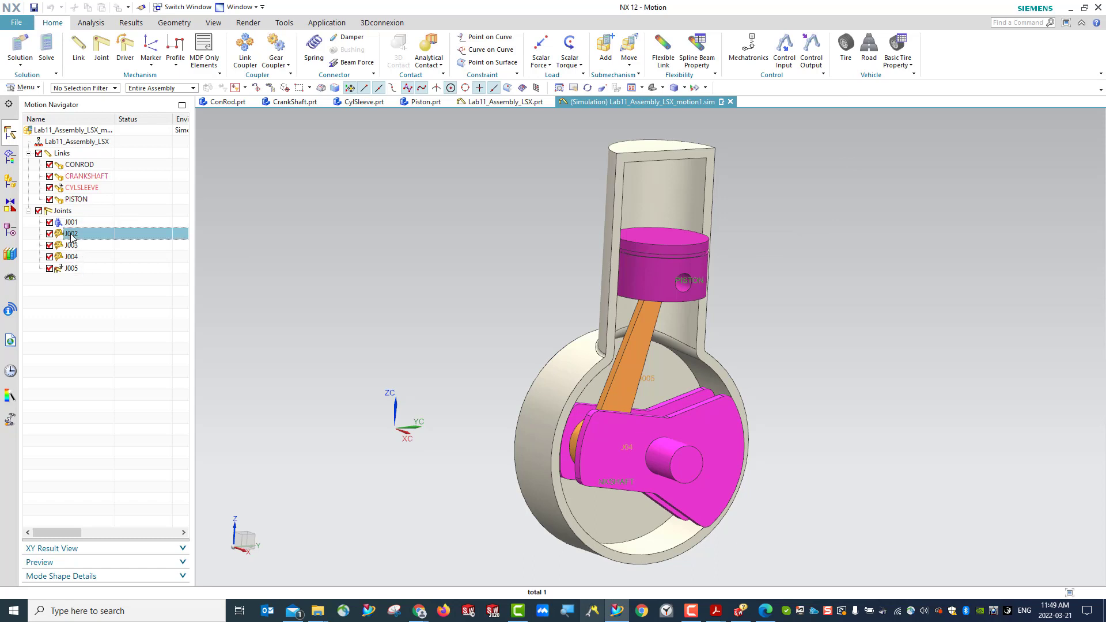
{"action": "right_click", "coordinate": [71, 237]}
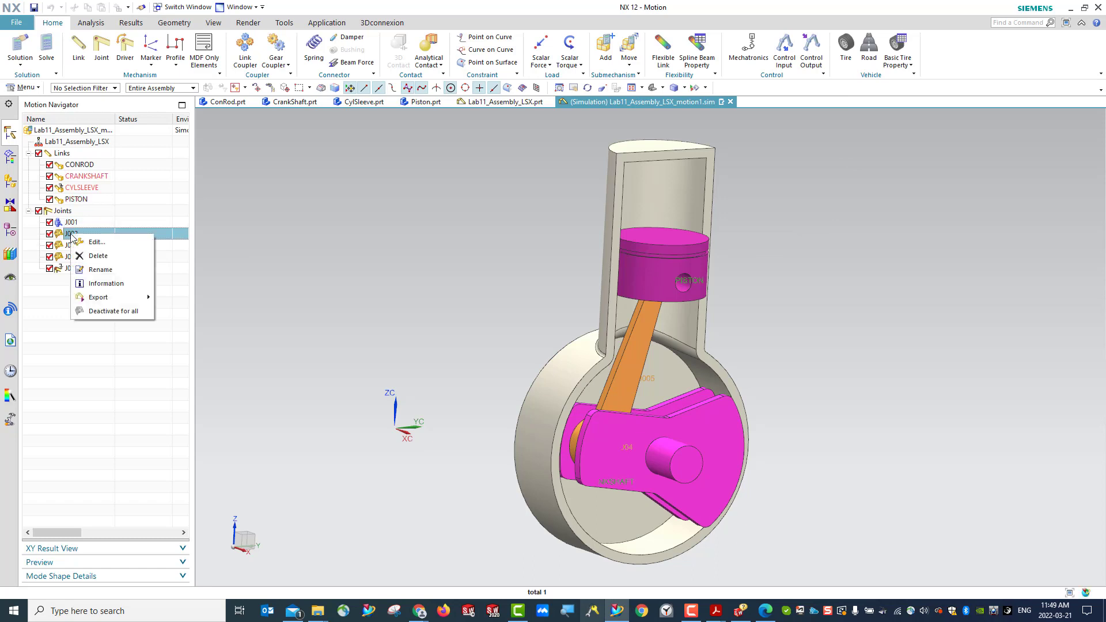
{"action": "left_click", "coordinate": [107, 284]}
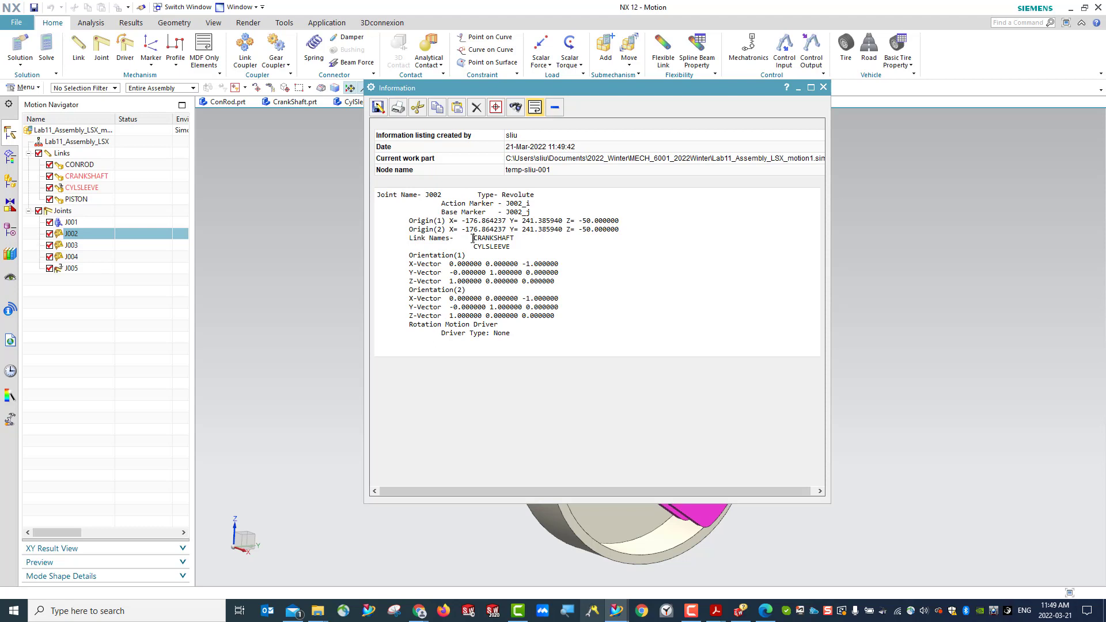
{"action": "left_click_drag", "start_coordinate": [473, 238], "coordinate": [516, 246]}
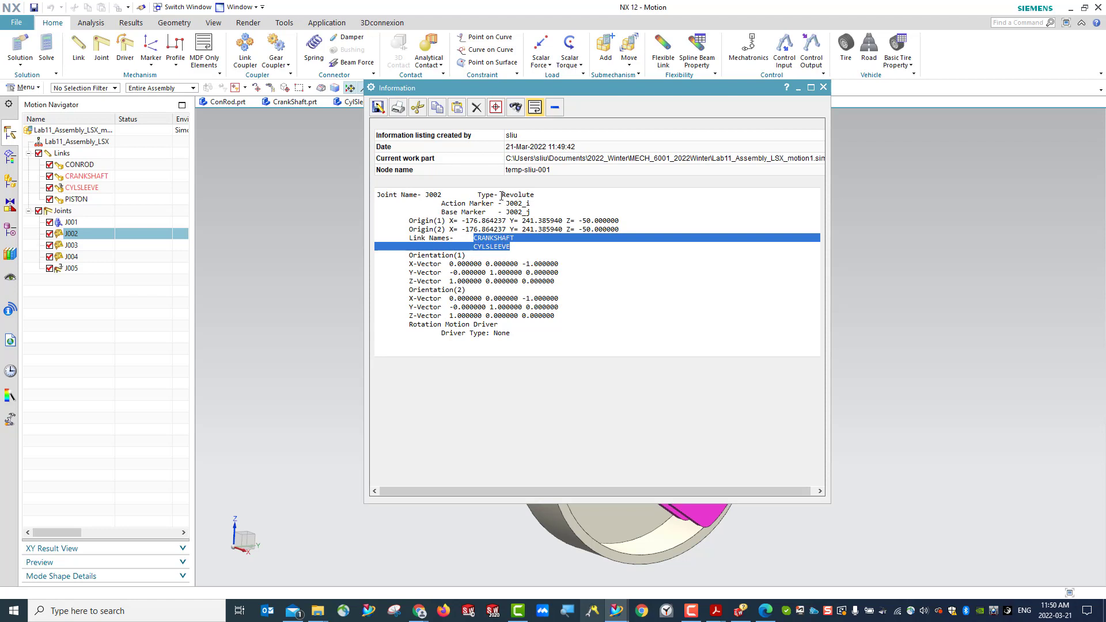
{"action": "left_click", "coordinate": [825, 87]}
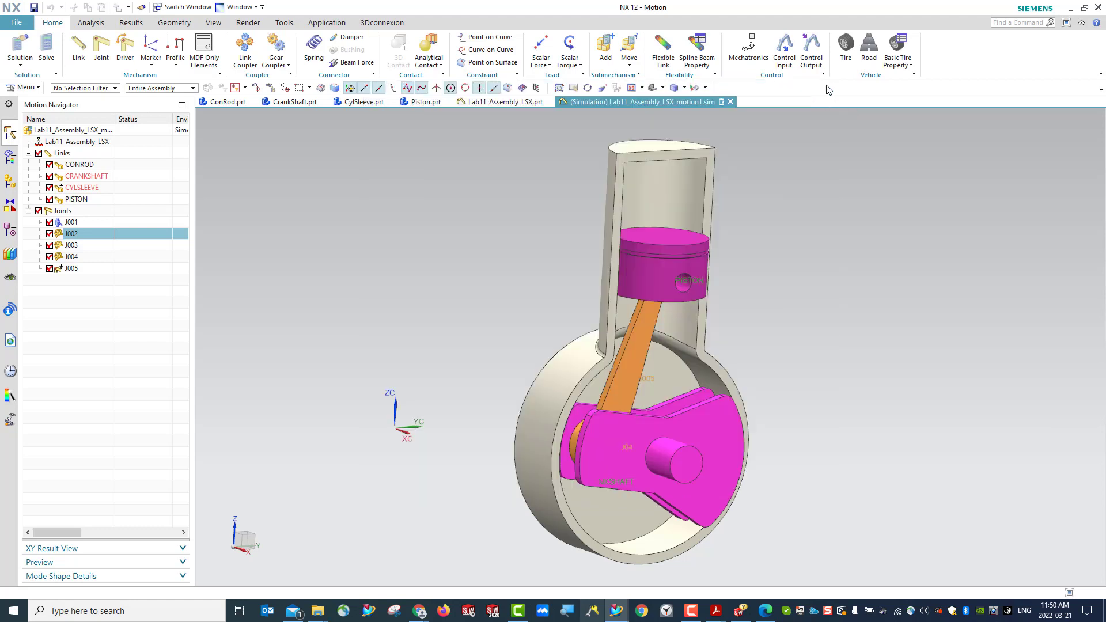
- Rename joint J002 as motor
{"action": "right_click", "coordinate": [78, 237]}
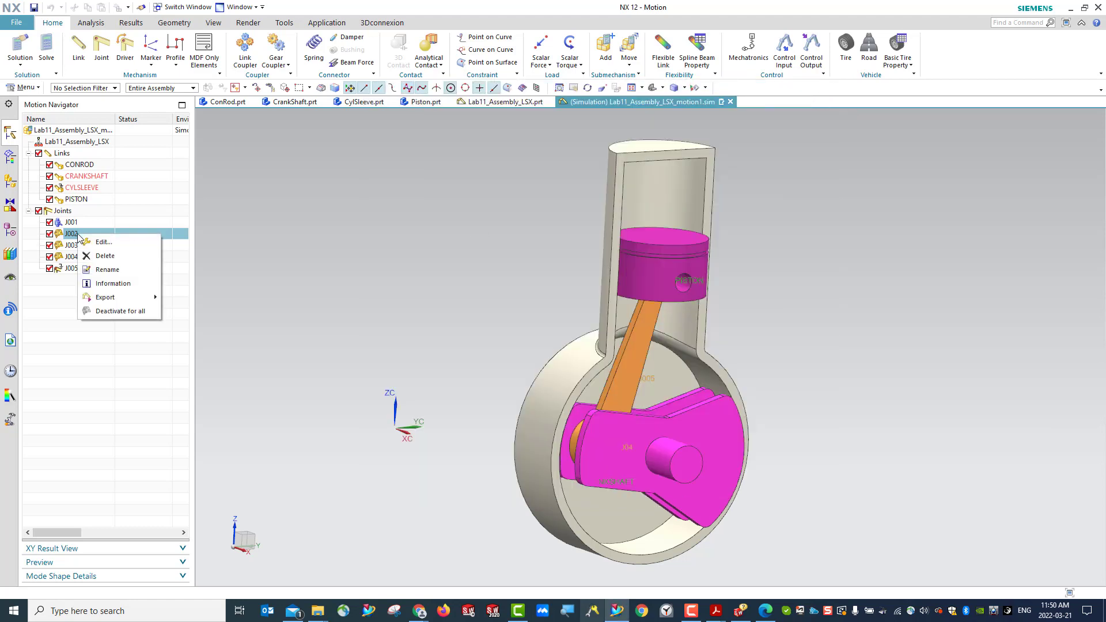
{"action": "left_click", "coordinate": [107, 269]}
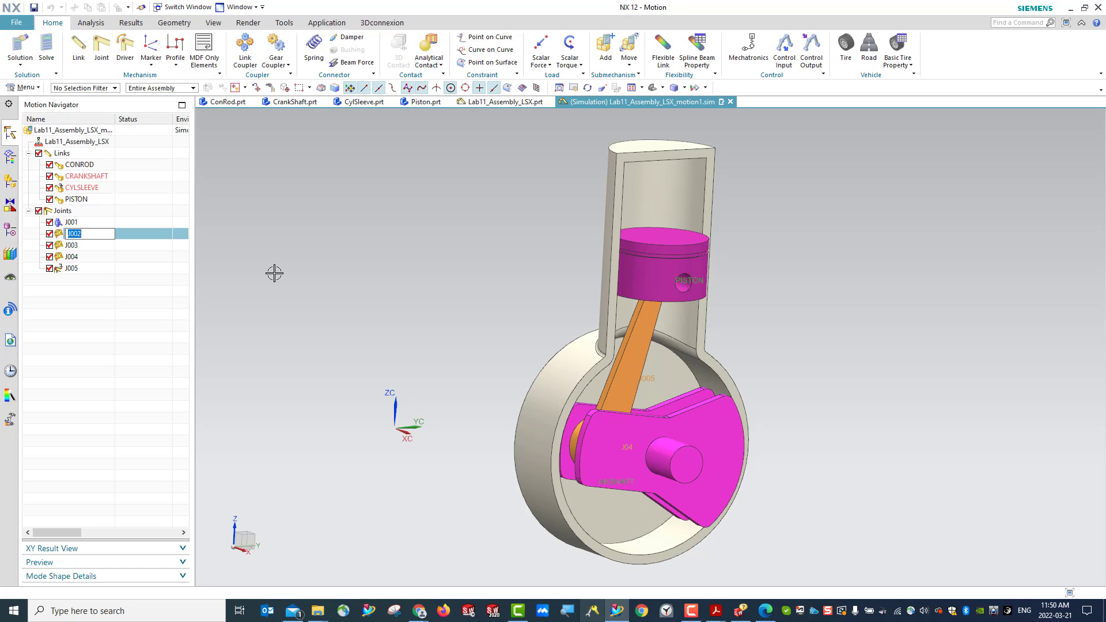
{"action": "type", "text": "motor"}
{"action": "key", "text": "Return"}
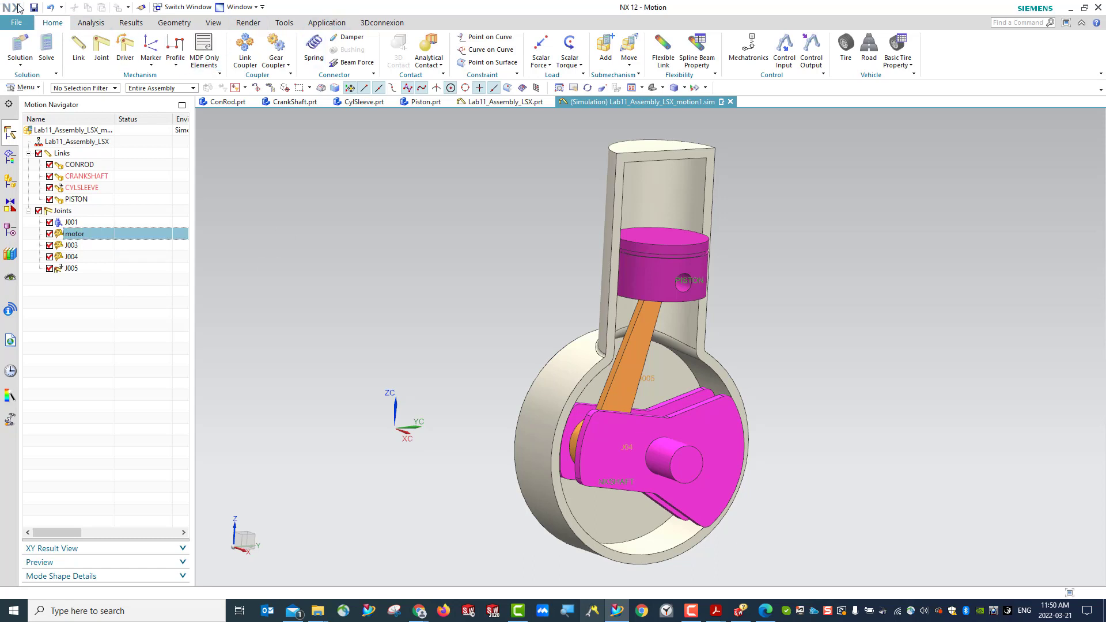
- Save the motion simulation as Lab11_Assembly_LSX_motion1.sim in its proposed folder
{"action": "left_click", "coordinate": [35, 9]}
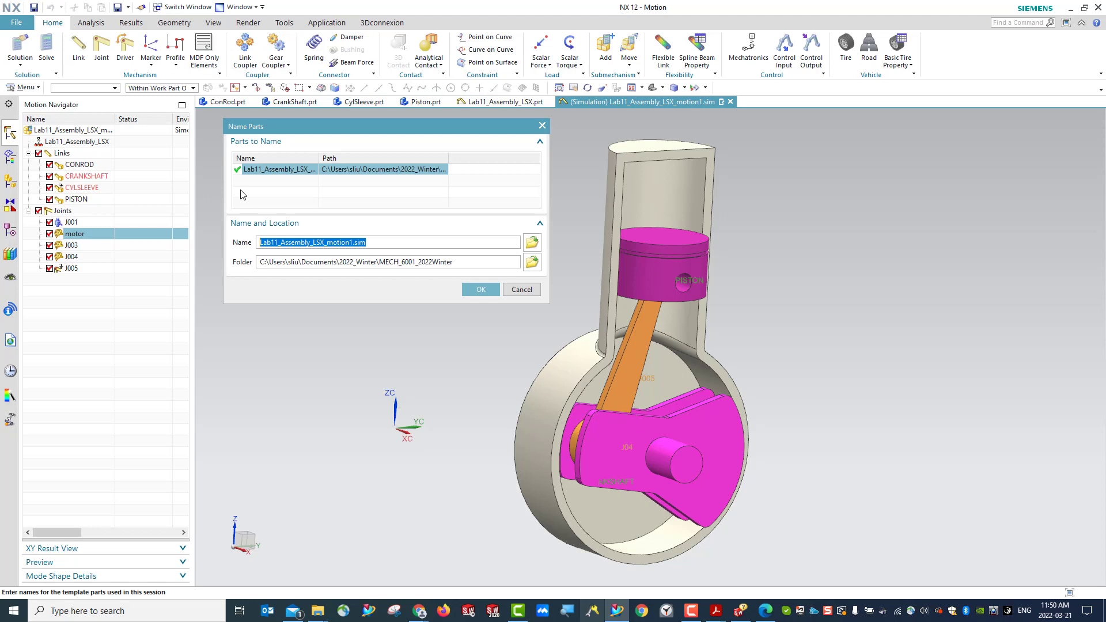
{"action": "left_click", "coordinate": [481, 290]}
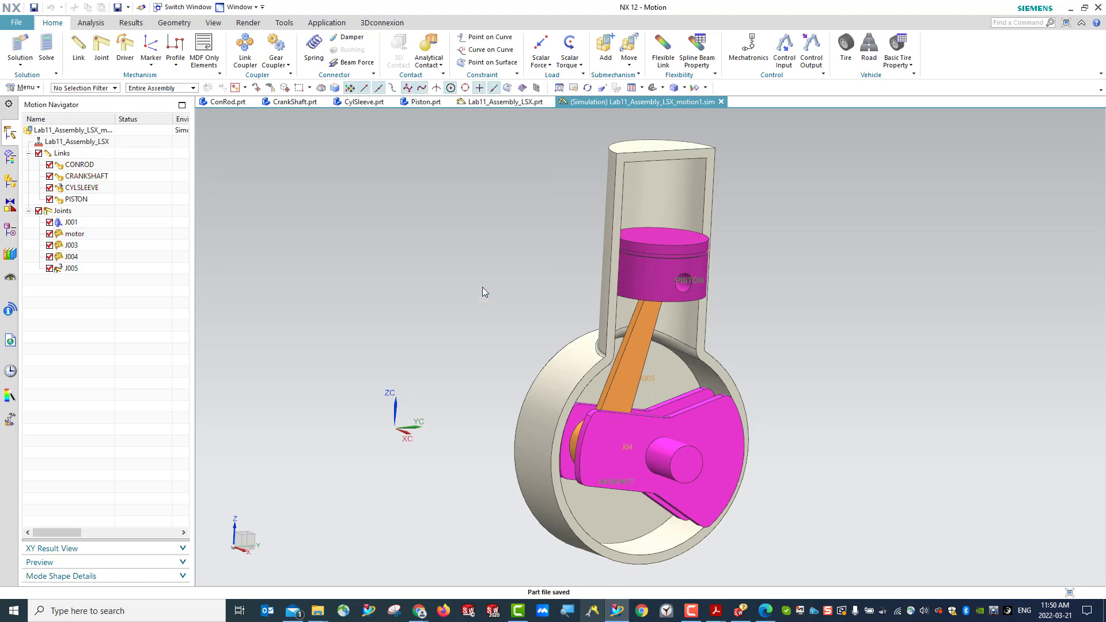
- Examine where the motor joint sits on the crankshaft from the rear of the cylinder sleeve
{"action": "left_click", "coordinate": [85, 237]}
{"action": "middle_click_drag", "start_coordinate": [455, 395], "coordinate": [556, 438]}
{"action": "left_click", "coordinate": [460, 465]}
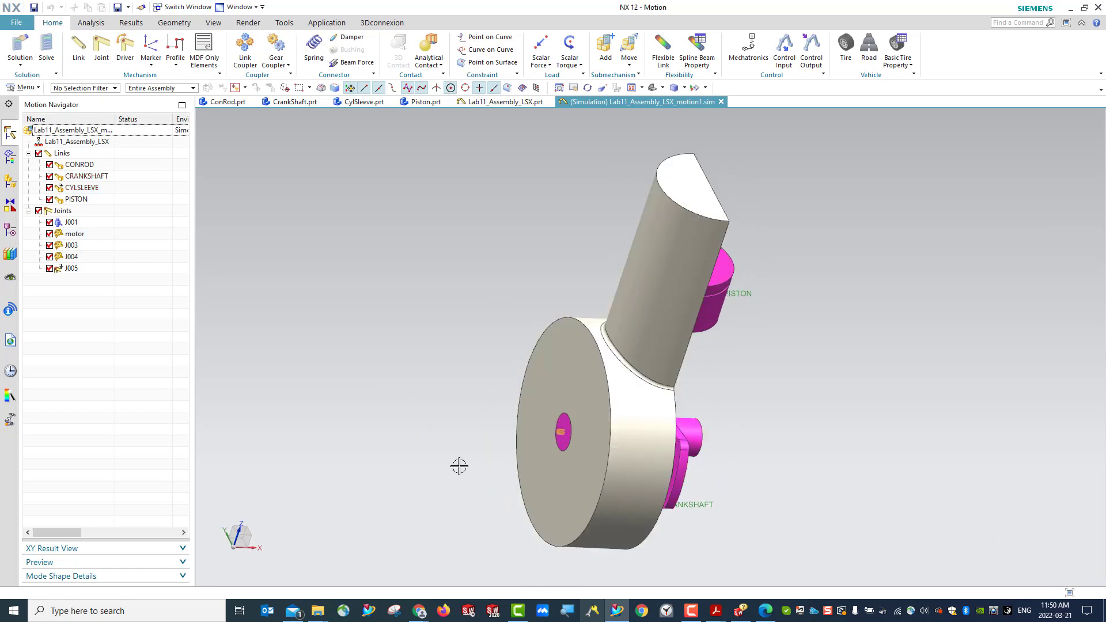
{"action": "left_click", "coordinate": [78, 236]}
{"action": "left_click", "coordinate": [557, 433]}
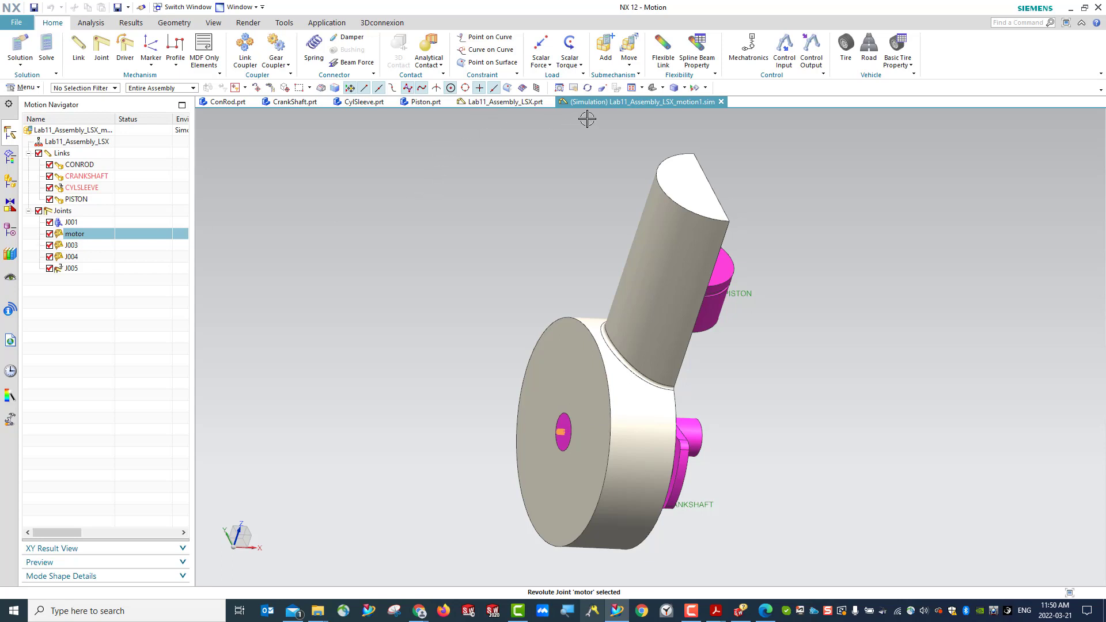
{"action": "left_click", "coordinate": [652, 89]}
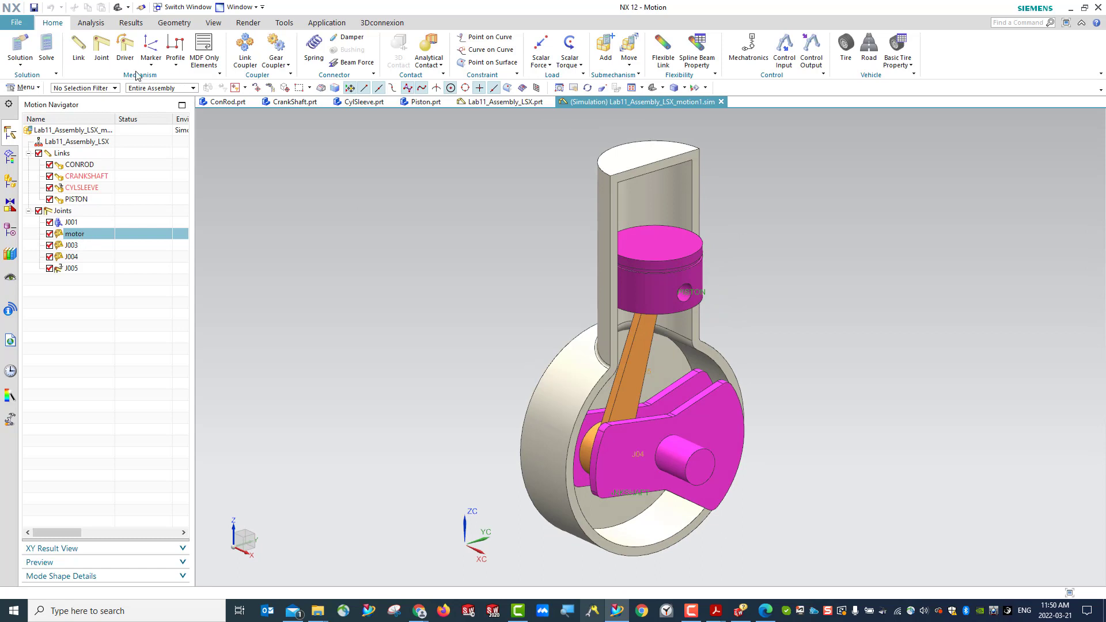
{"action": "left_click", "coordinate": [126, 50]}
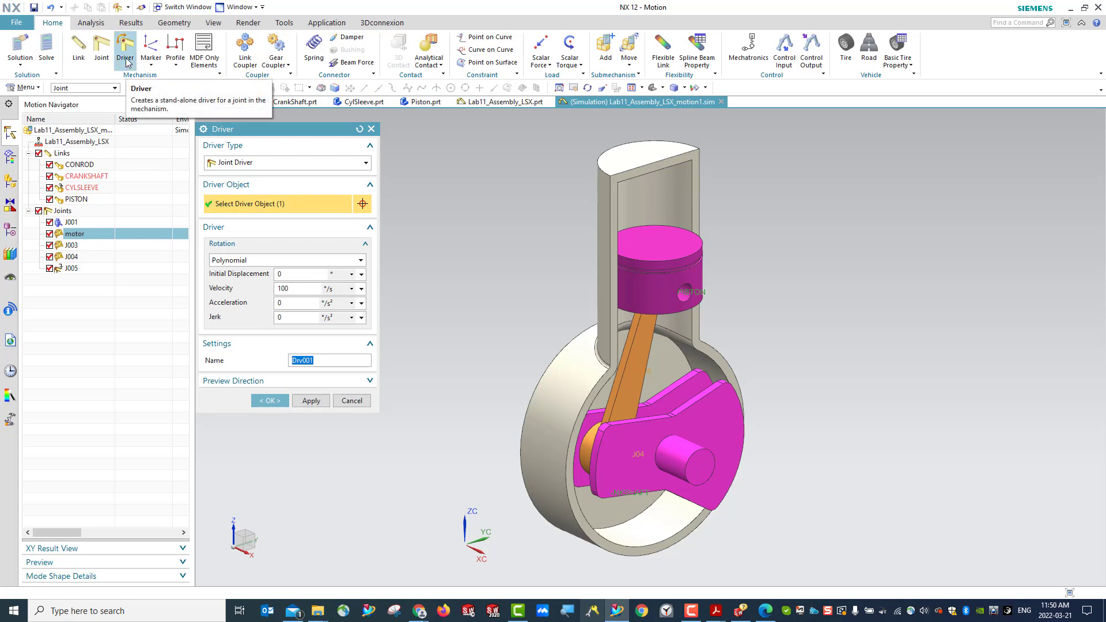
{"action": "left_click", "coordinate": [371, 129]}
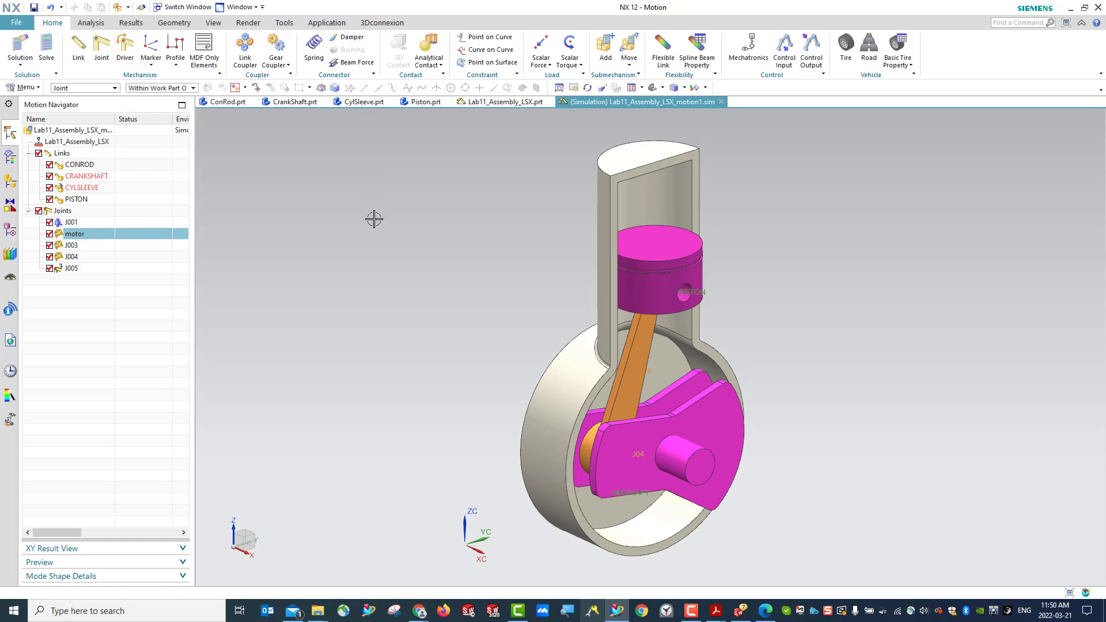
{"action": "left_click", "coordinate": [123, 304]}
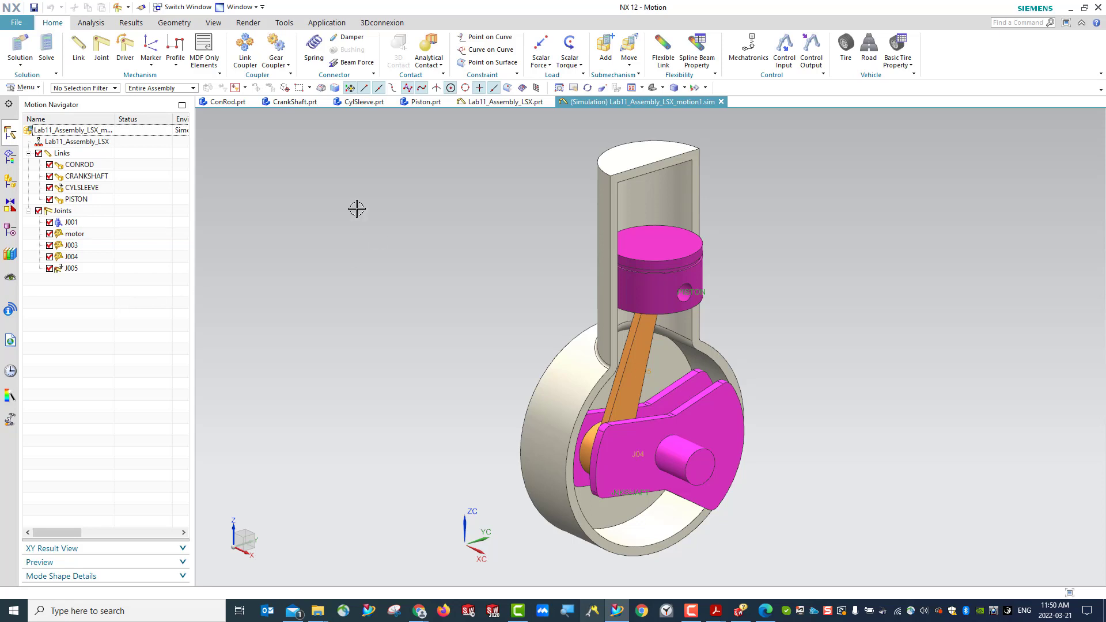
- Create a joint driver on the motor joint with polynomial rotation and a velocity of 100 °/s
{"action": "left_click", "coordinate": [125, 50]}
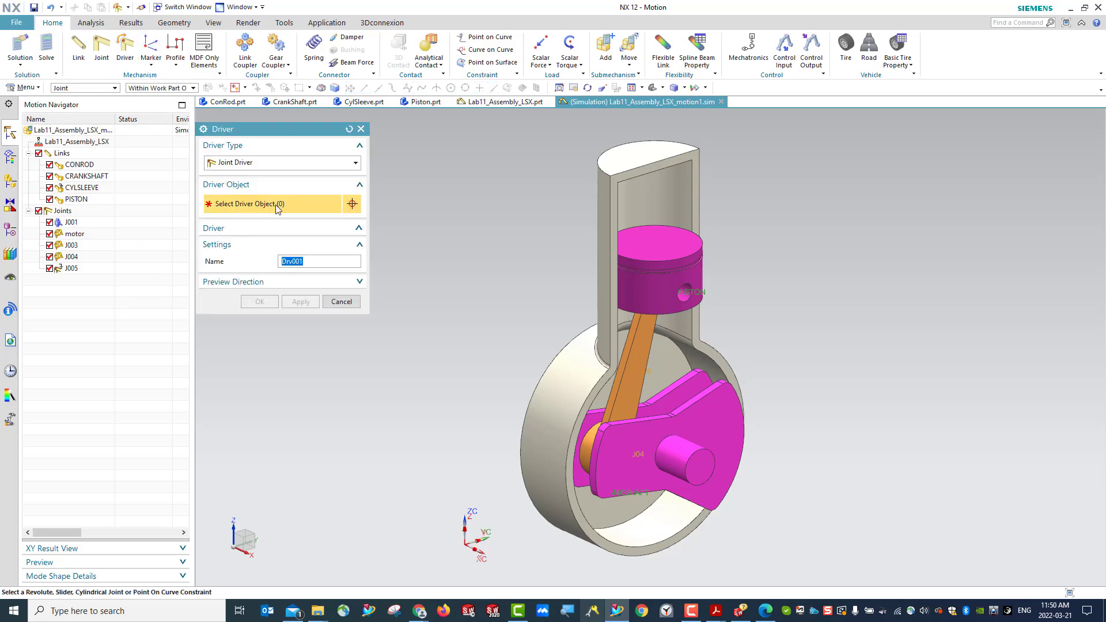
{"action": "left_click", "coordinate": [78, 236]}
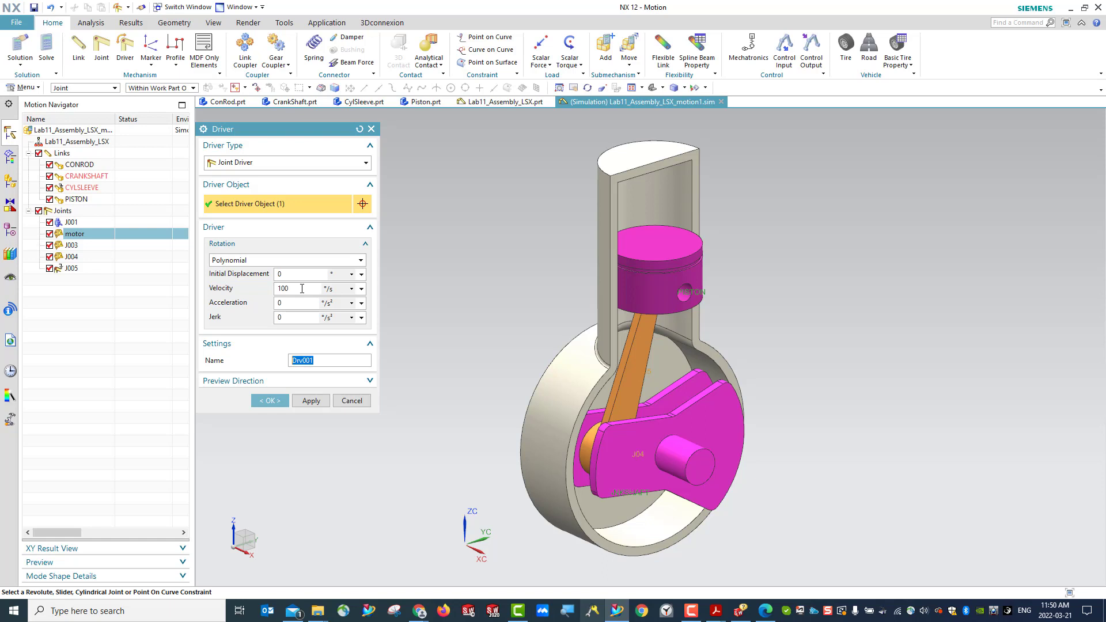
{"action": "left_click", "coordinate": [262, 262]}
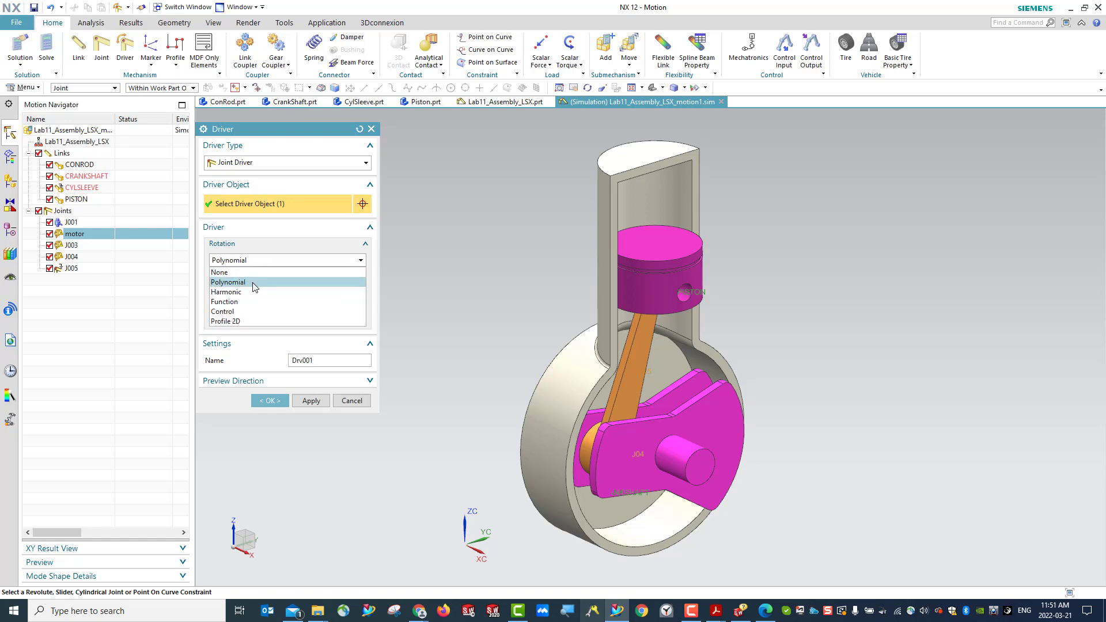
{"action": "left_click", "coordinate": [254, 284]}
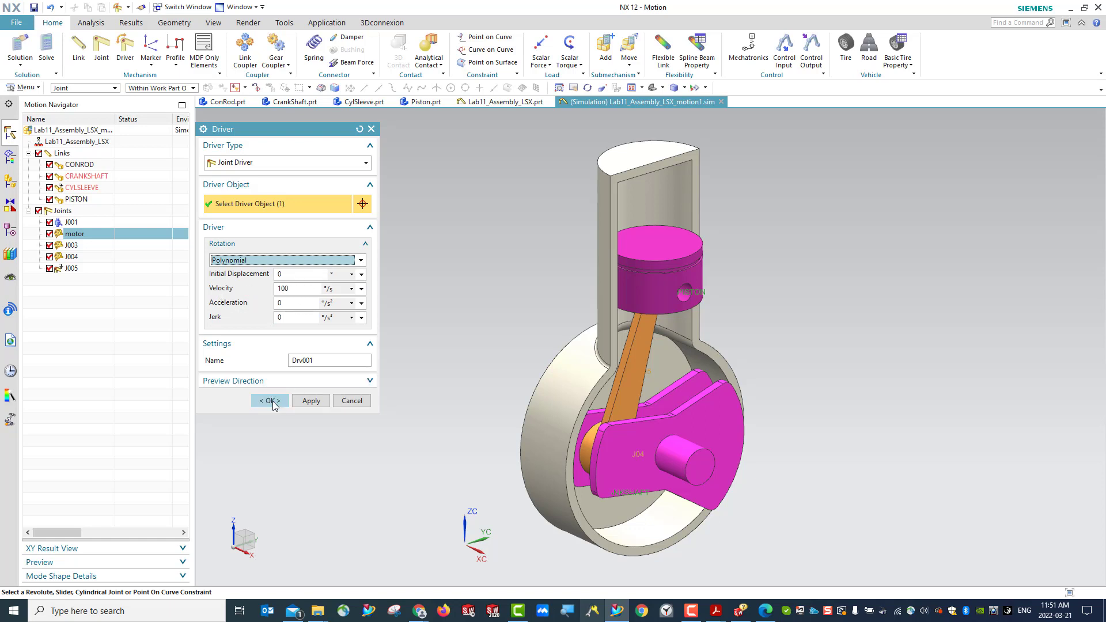
{"action": "left_click", "coordinate": [272, 402]}
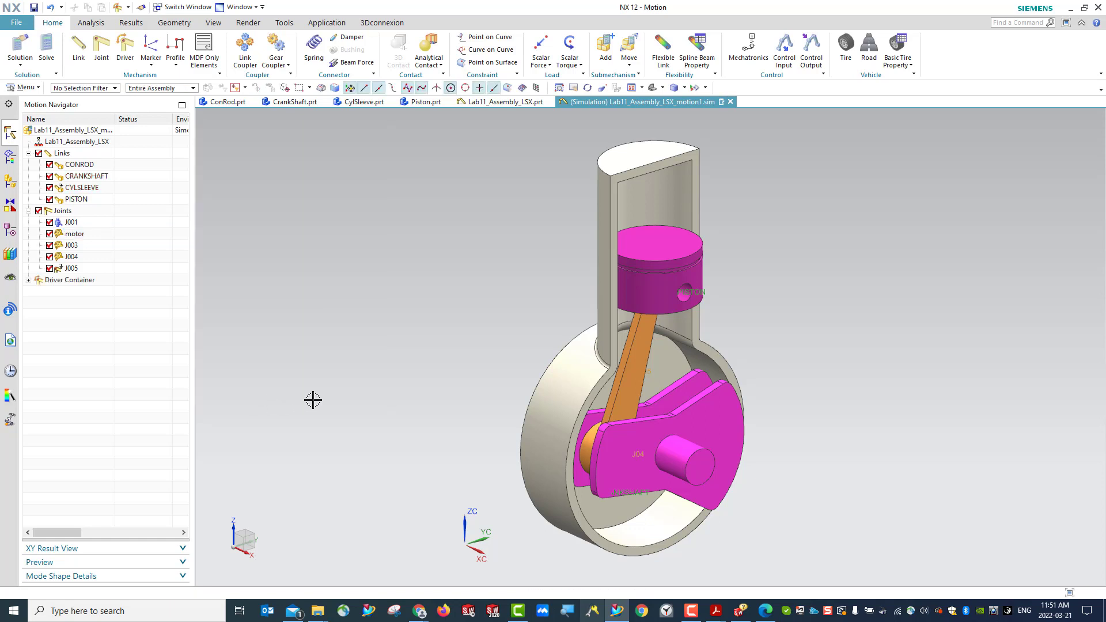
- Edit driver Drv001 on the motor joint, setting its velocity to -100 °/s
{"action": "left_click", "coordinate": [29, 279]}
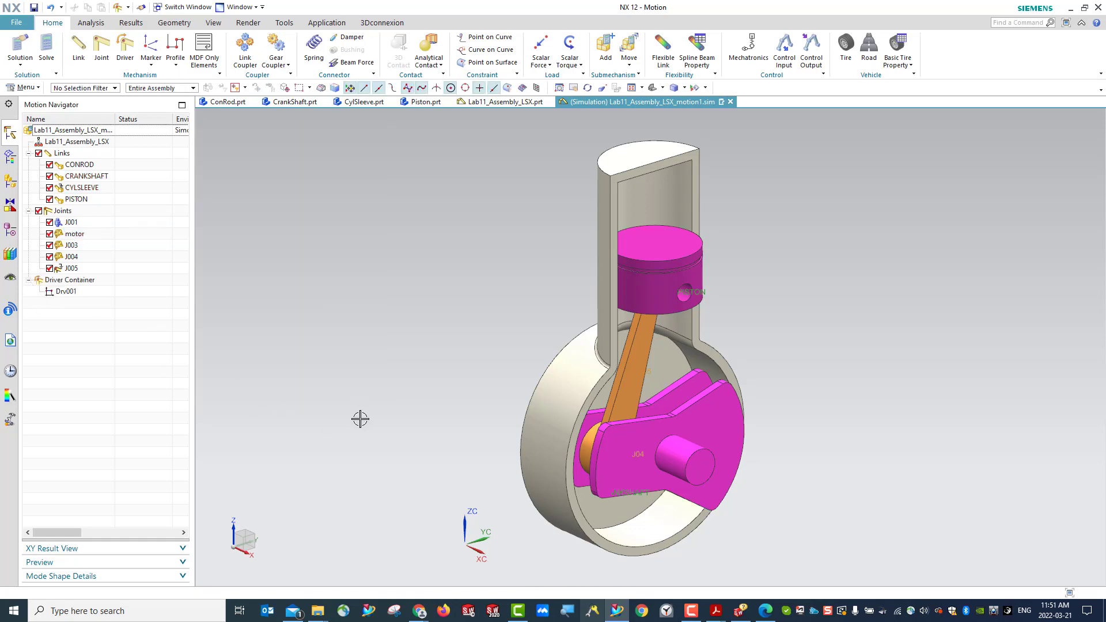
{"action": "left_click", "coordinate": [73, 292]}
{"action": "middle_click_drag", "start_coordinate": [464, 452], "coordinate": [570, 491]}
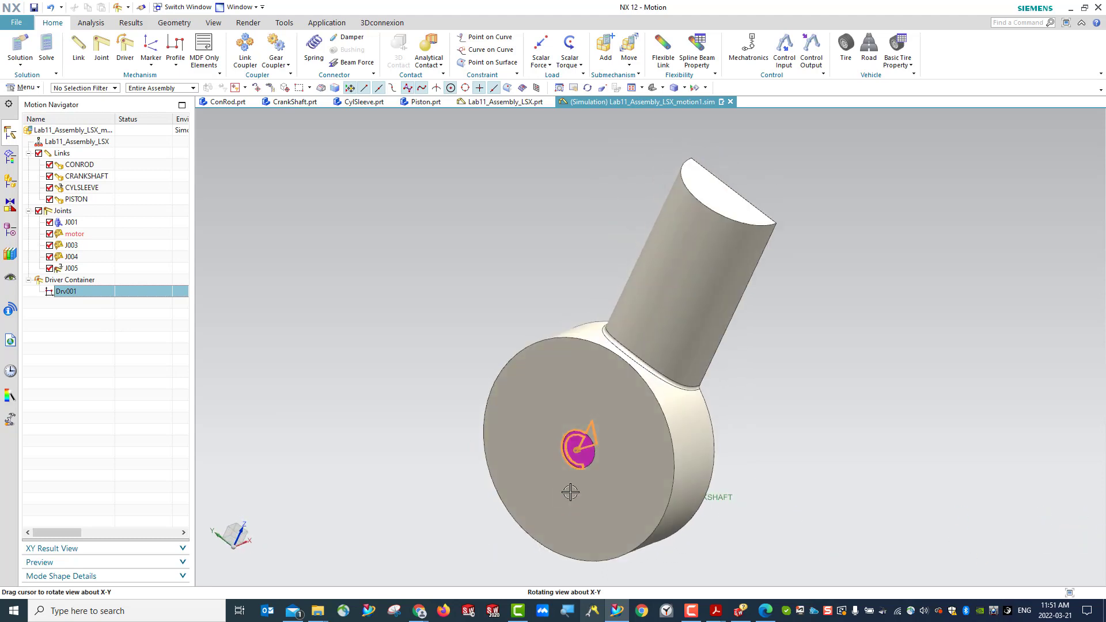
{"action": "right_click", "coordinate": [66, 292]}
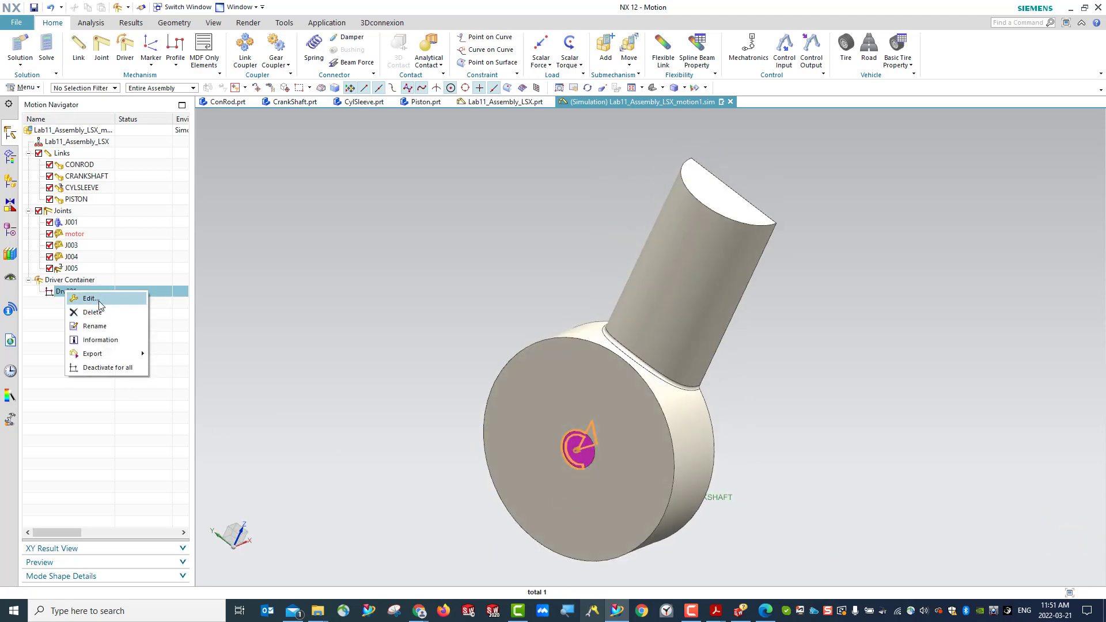
{"action": "left_click", "coordinate": [93, 299]}
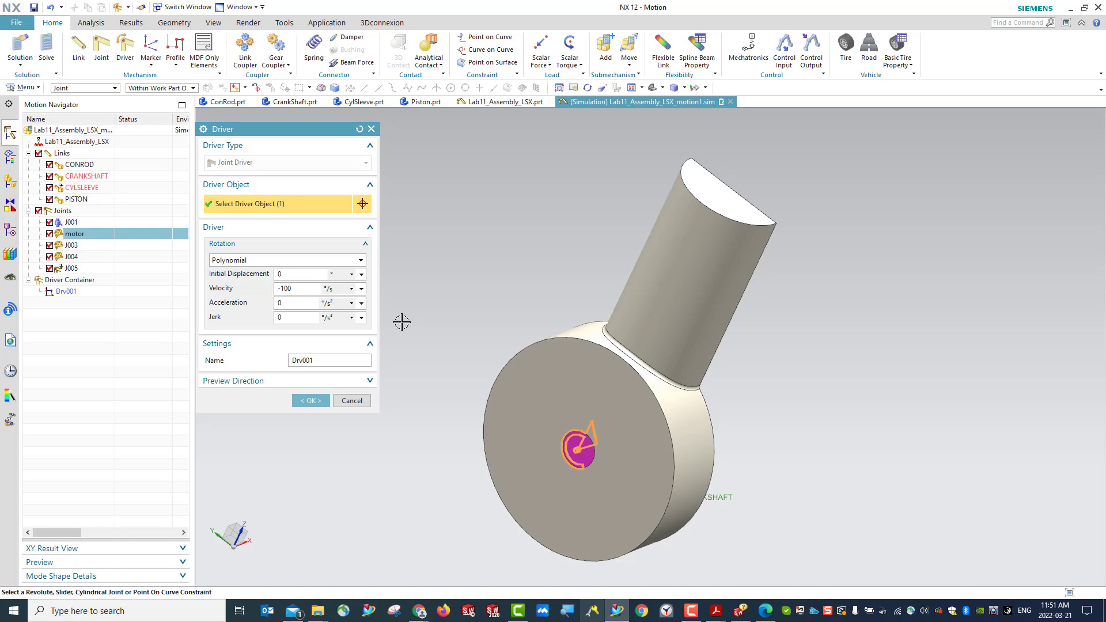
{"action": "left_click", "coordinate": [312, 399]}
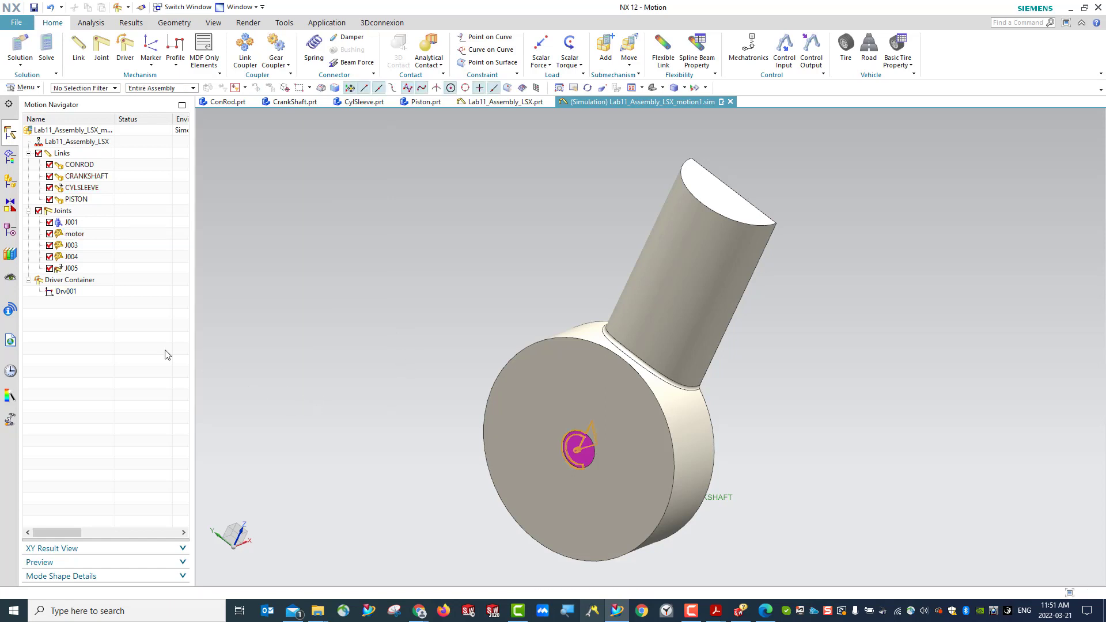
- Examine the rotation direction of driver Drv001 at the crankshaft from the rear of the sleeve
{"action": "left_click", "coordinate": [63, 294]}
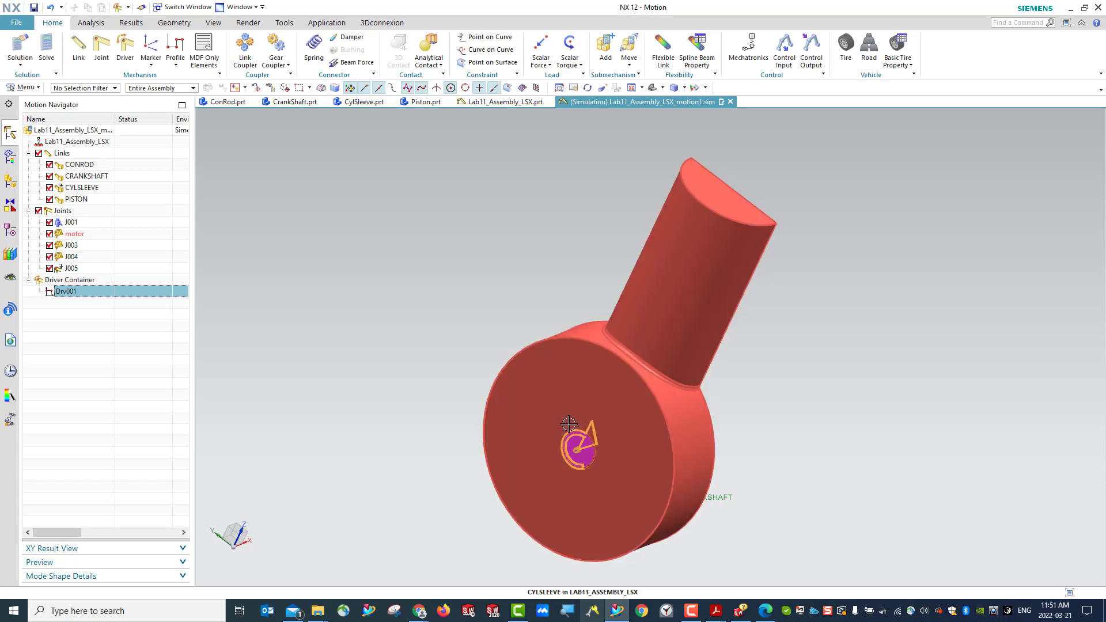
{"action": "middle_click_drag", "start_coordinate": [722, 470], "coordinate": [639, 507]}
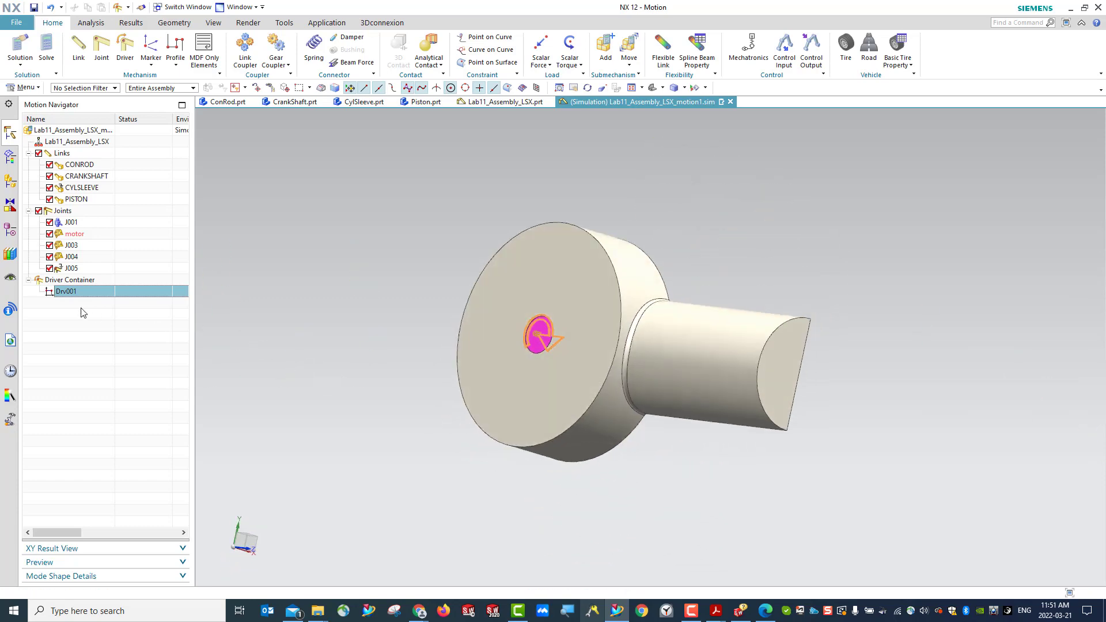
{"action": "right_click", "coordinate": [71, 292]}
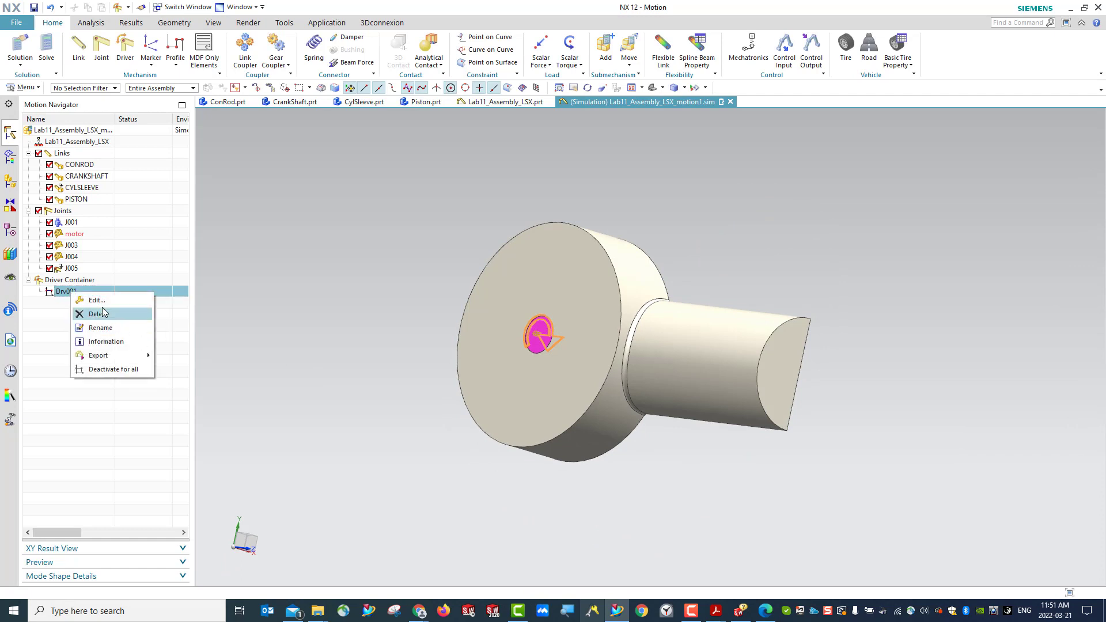
{"action": "left_click", "coordinate": [178, 278]}
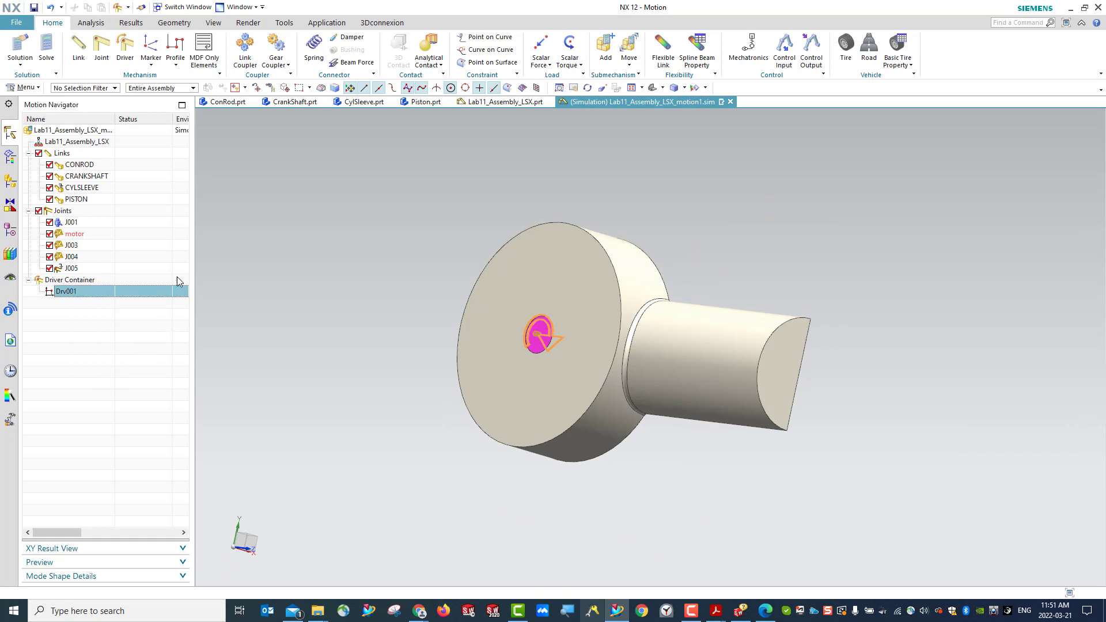
{"action": "left_click", "coordinate": [653, 88]}
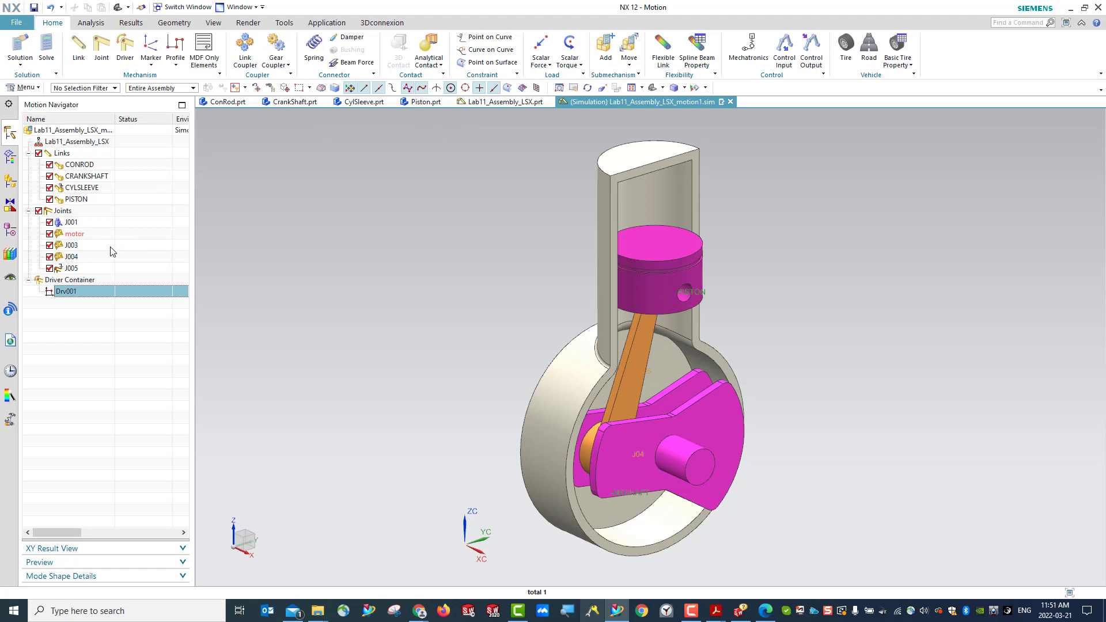
- Create a Normal Run Kinematics/Dynamics solution named Solution_1 with 5 s, 50 steps and gravity of 9806.65 mm/s² along -ZC
{"action": "left_click", "coordinate": [20, 65]}
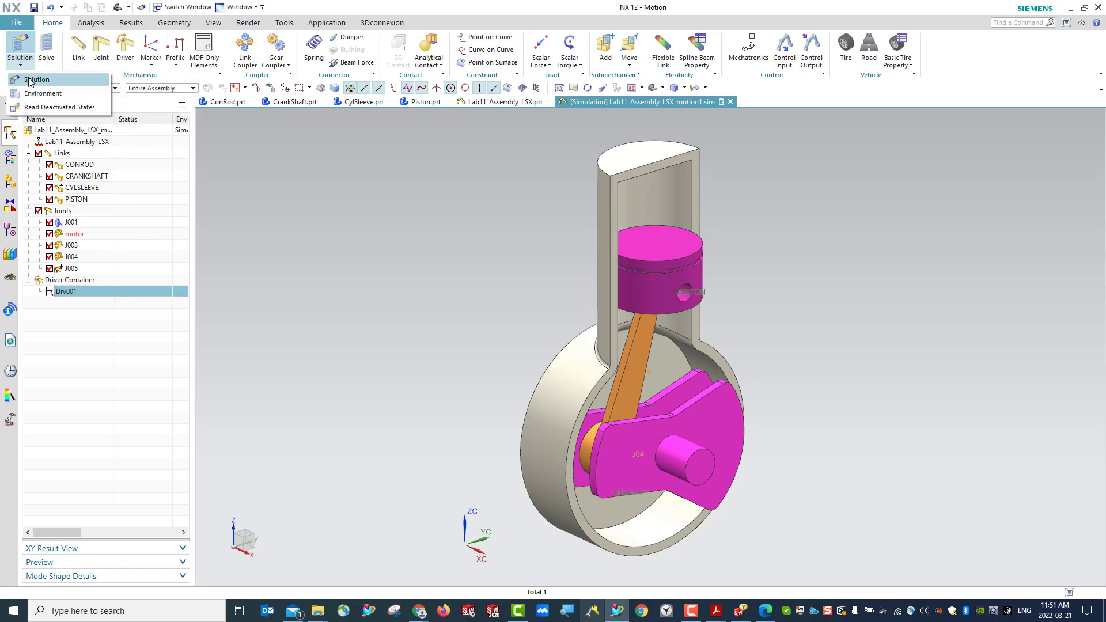
{"action": "left_click", "coordinate": [30, 82]}
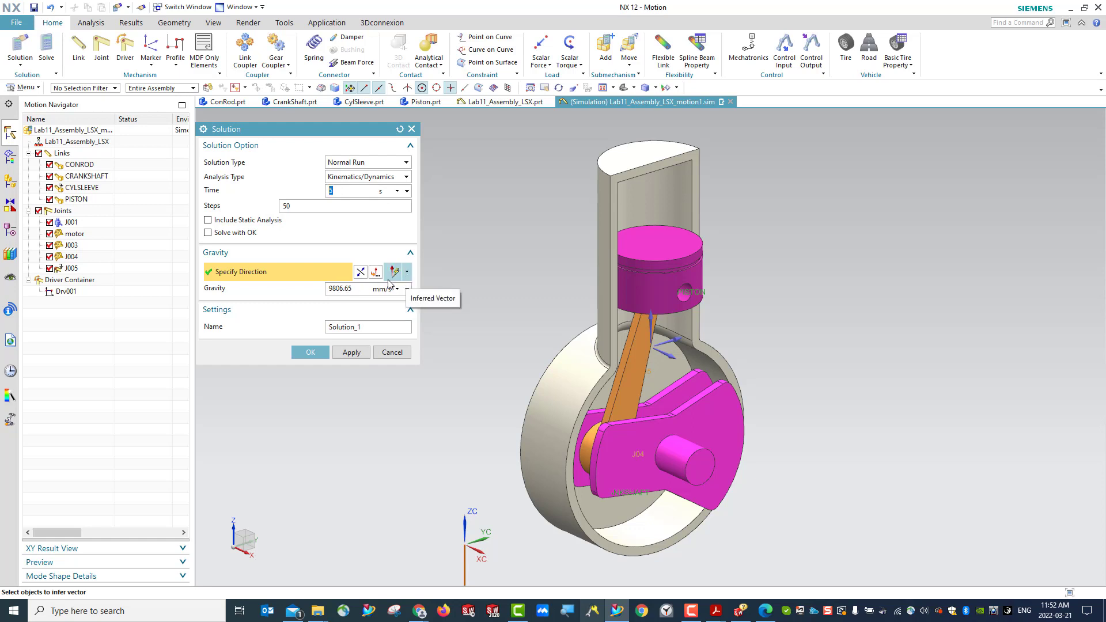
{"action": "left_click", "coordinate": [407, 271]}
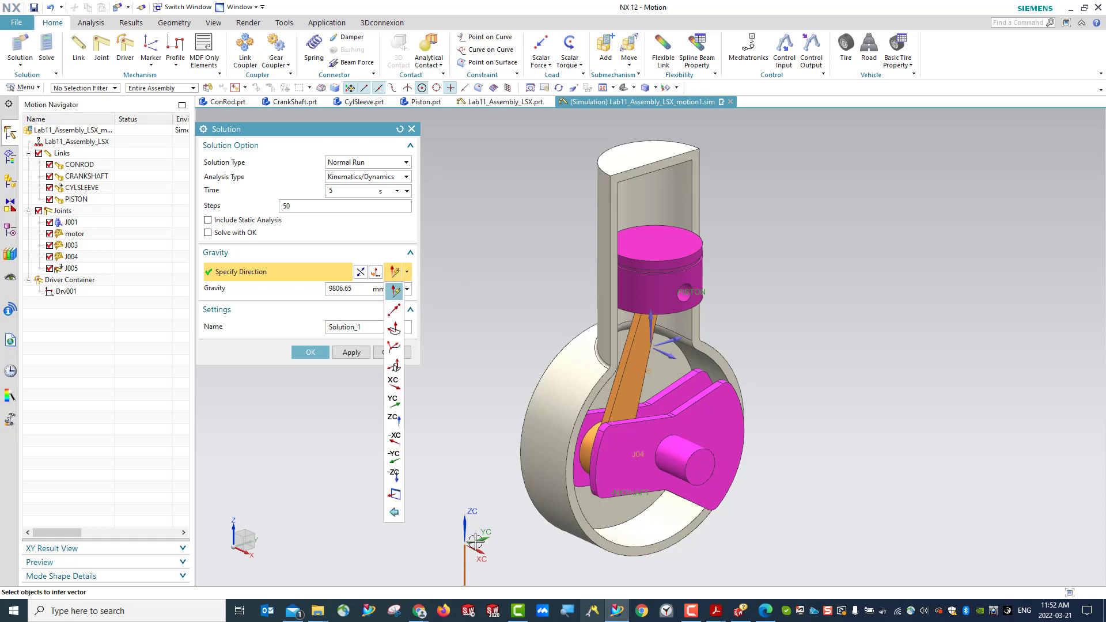
{"action": "scroll", "coordinate": [484, 426], "scroll_direction": "down", "scroll_amount": 3}
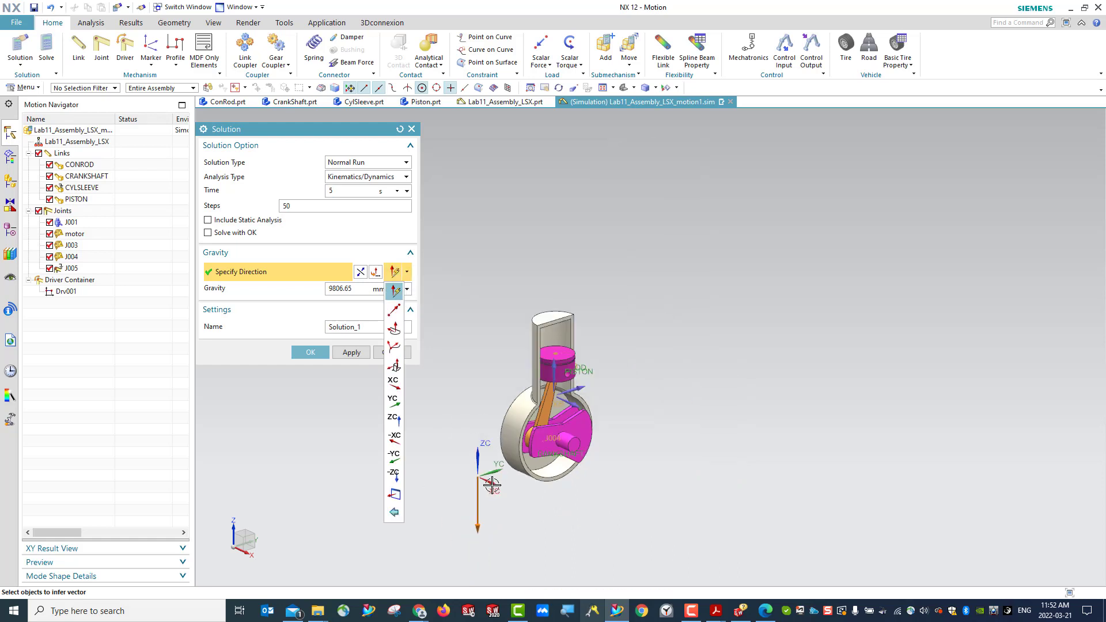
{"action": "left_click", "coordinate": [406, 273]}
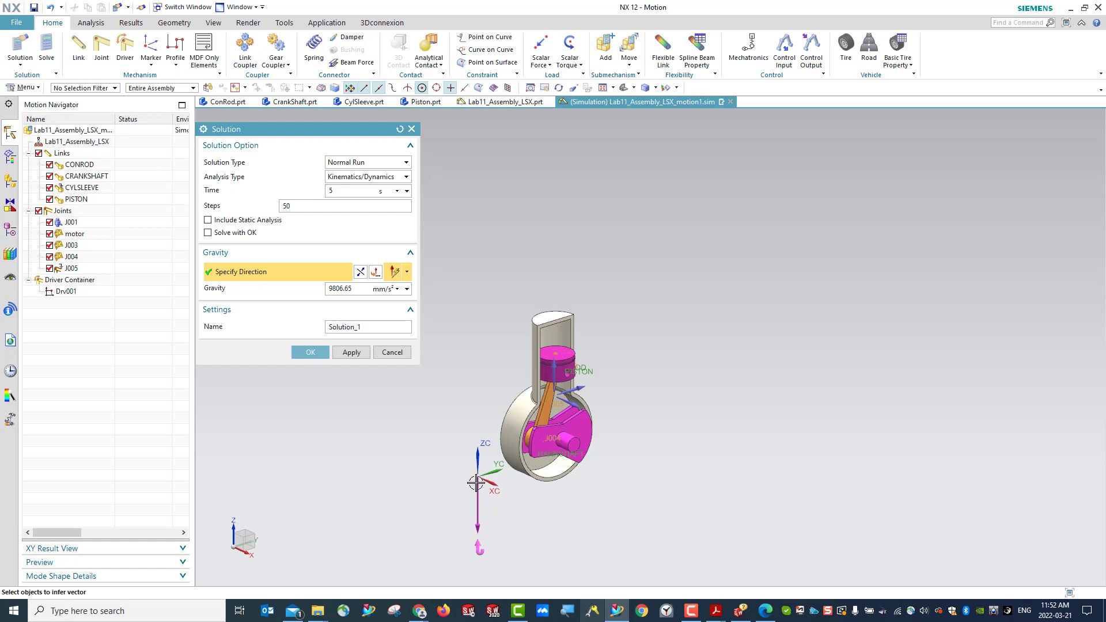
{"action": "left_click", "coordinate": [407, 273]}
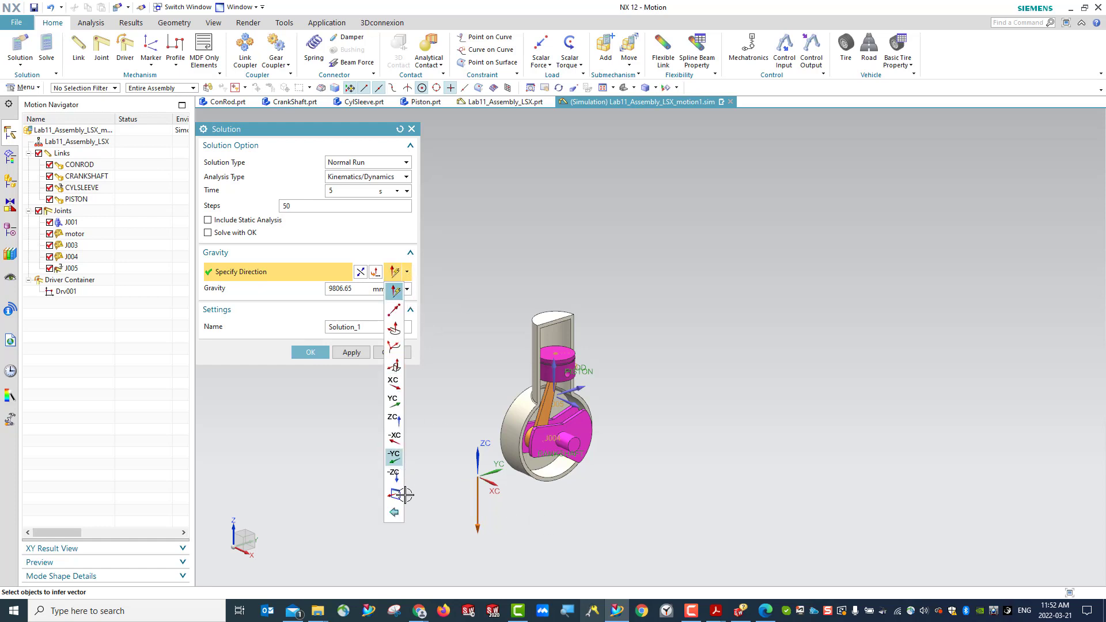
{"action": "left_click", "coordinate": [393, 477]}
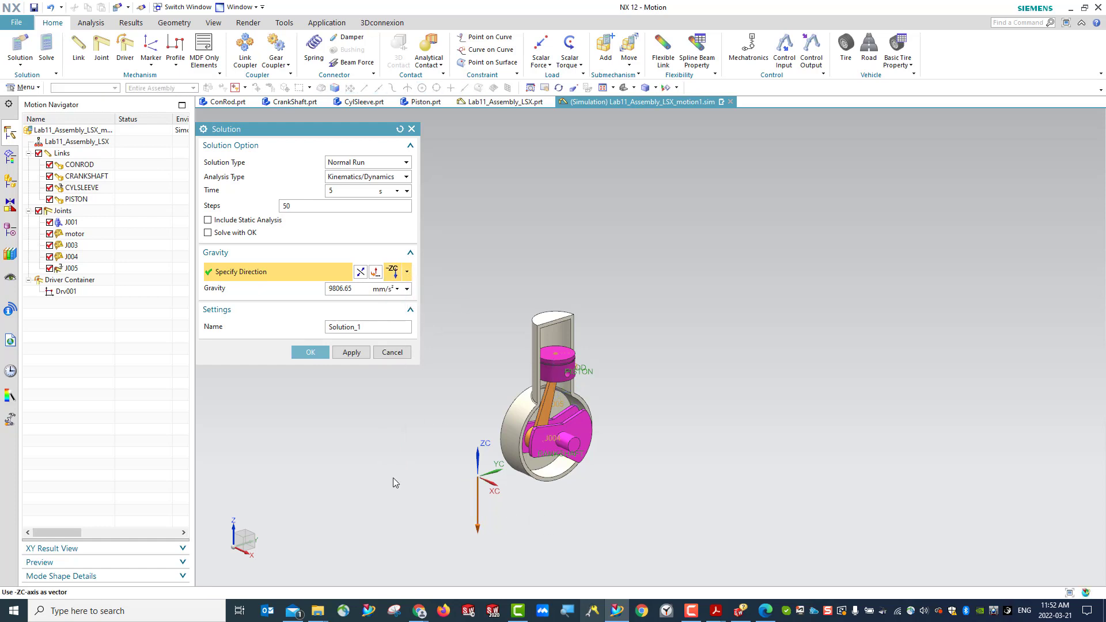
{"action": "left_click", "coordinate": [310, 353]}
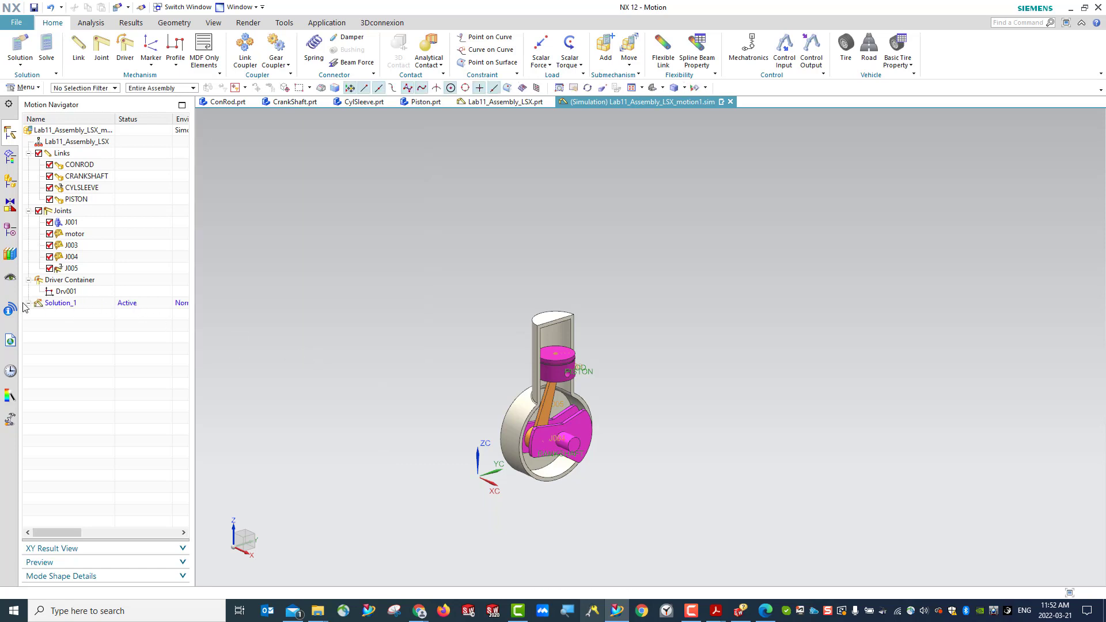
- Review the attributes and available commands of Solution_1 without changing its settings
{"action": "right_click", "coordinate": [53, 304]}
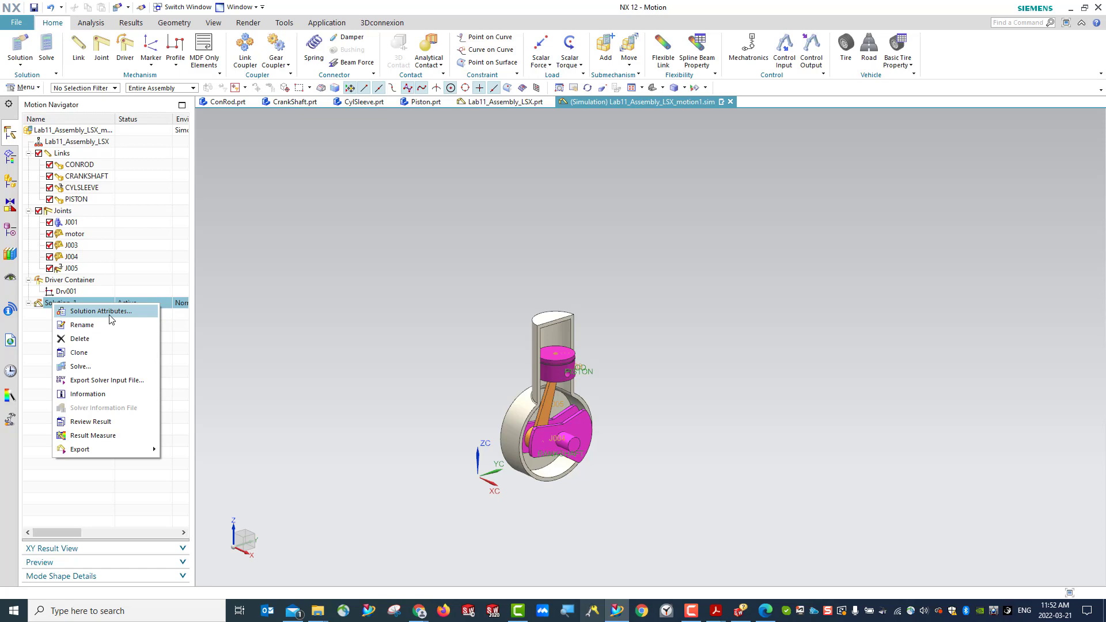
{"action": "left_click", "coordinate": [30, 346]}
{"action": "double_click", "coordinate": [65, 305]}
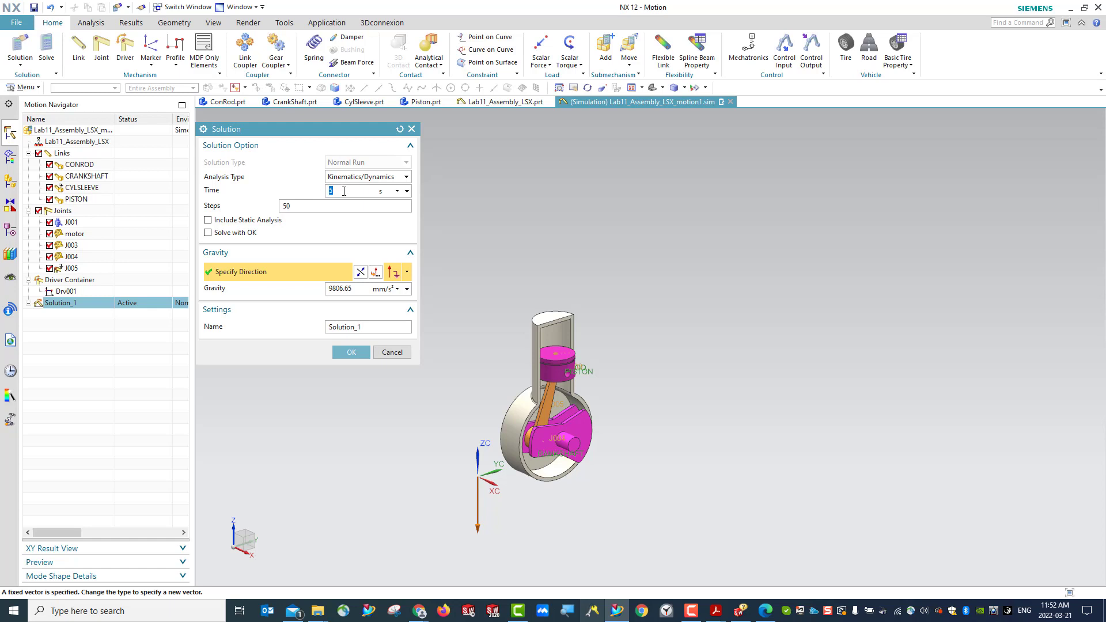
{"action": "left_click", "coordinate": [351, 357]}
{"action": "right_click", "coordinate": [62, 305]}
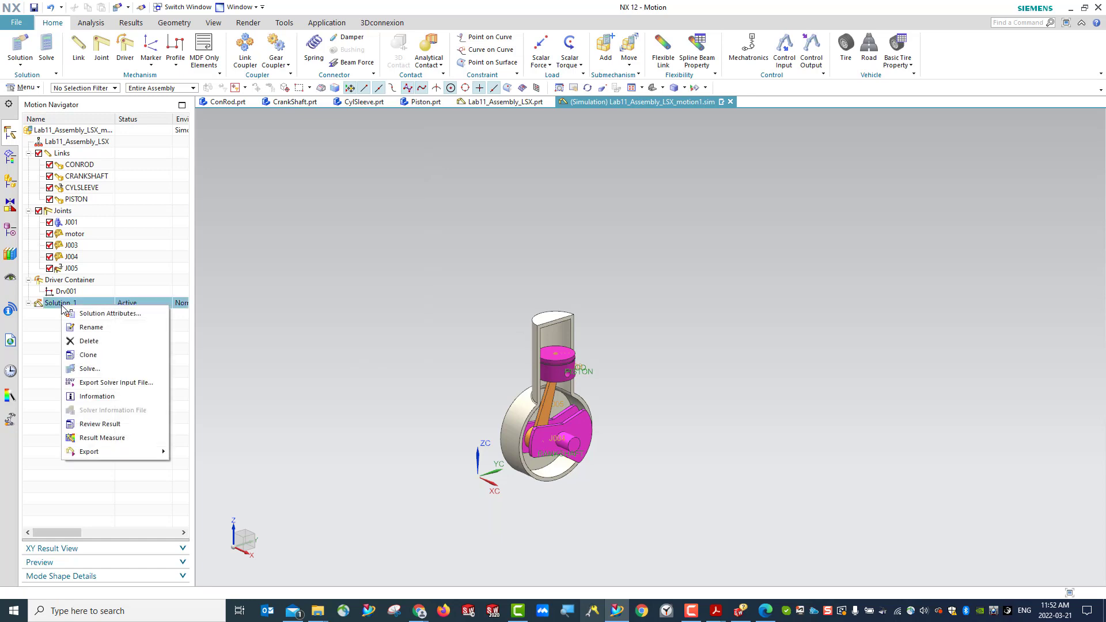
{"action": "left_click", "coordinate": [51, 308]}
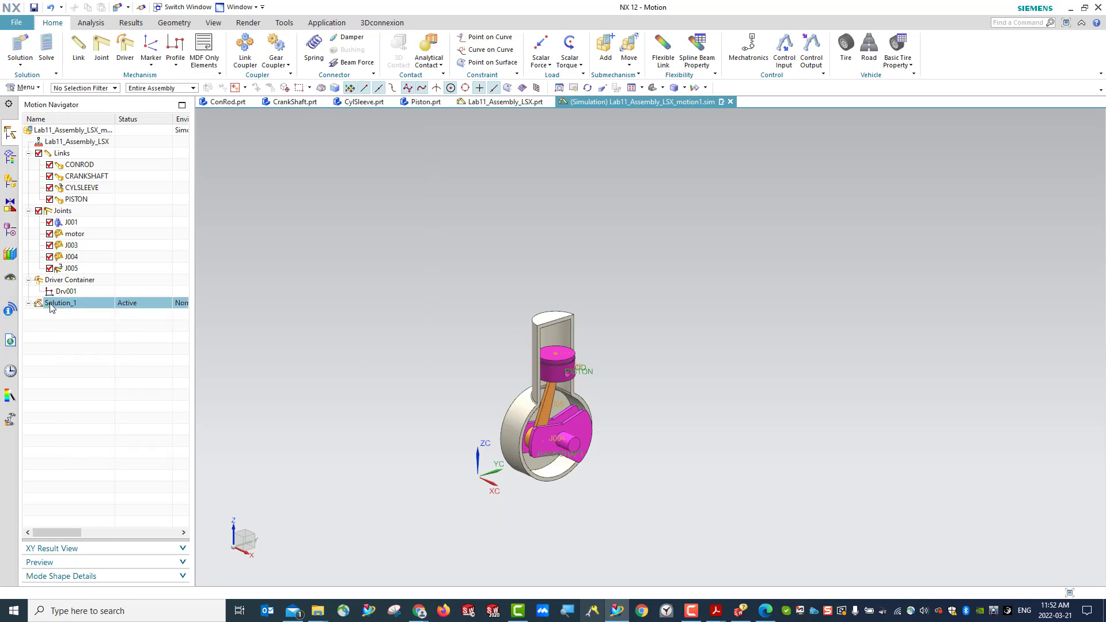
- Solve Solution_1 and move the solver information window clear of the results tree and crank mechanism
{"action": "right_click", "coordinate": [51, 308]}
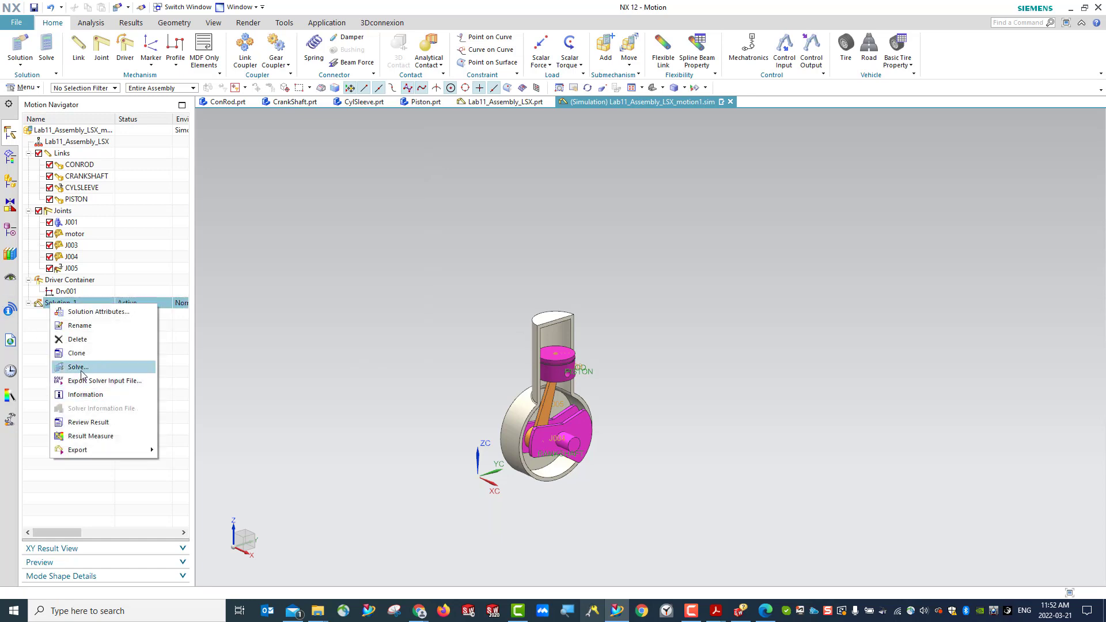
{"action": "left_click", "coordinate": [48, 307]}
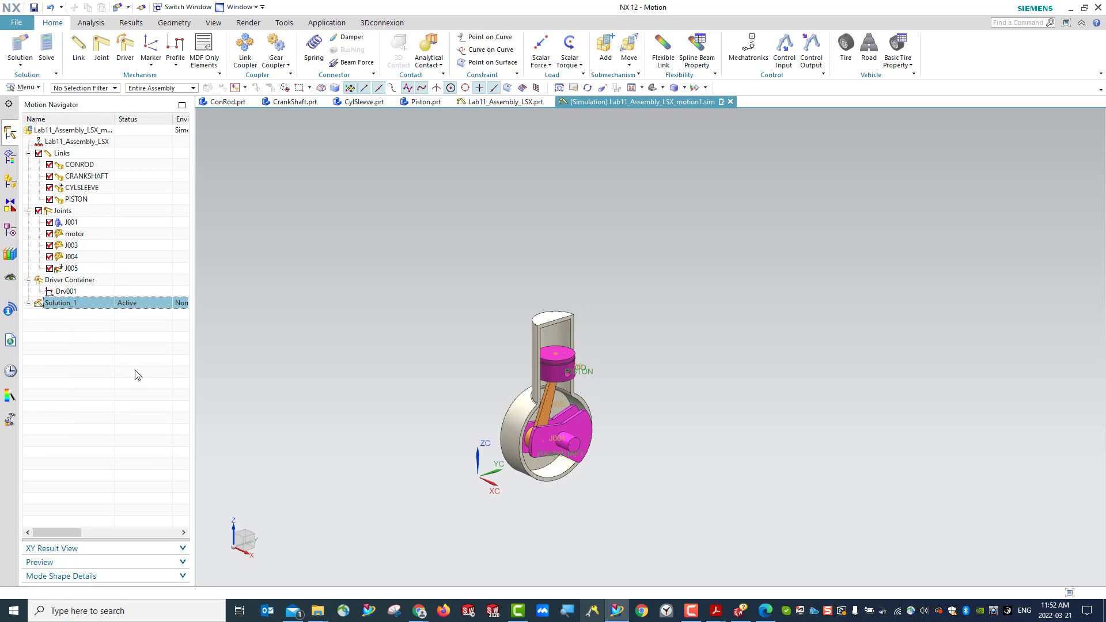
{"action": "left_click", "coordinate": [46, 50]}
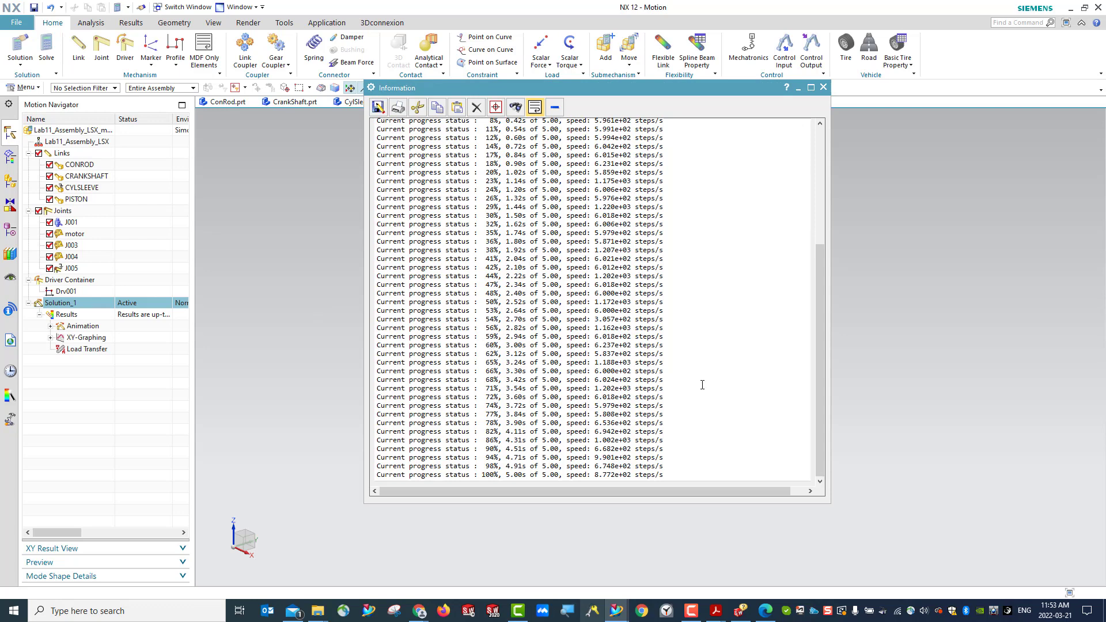
{"action": "left_click_drag", "start_coordinate": [673, 93], "coordinate": [883, 99]}
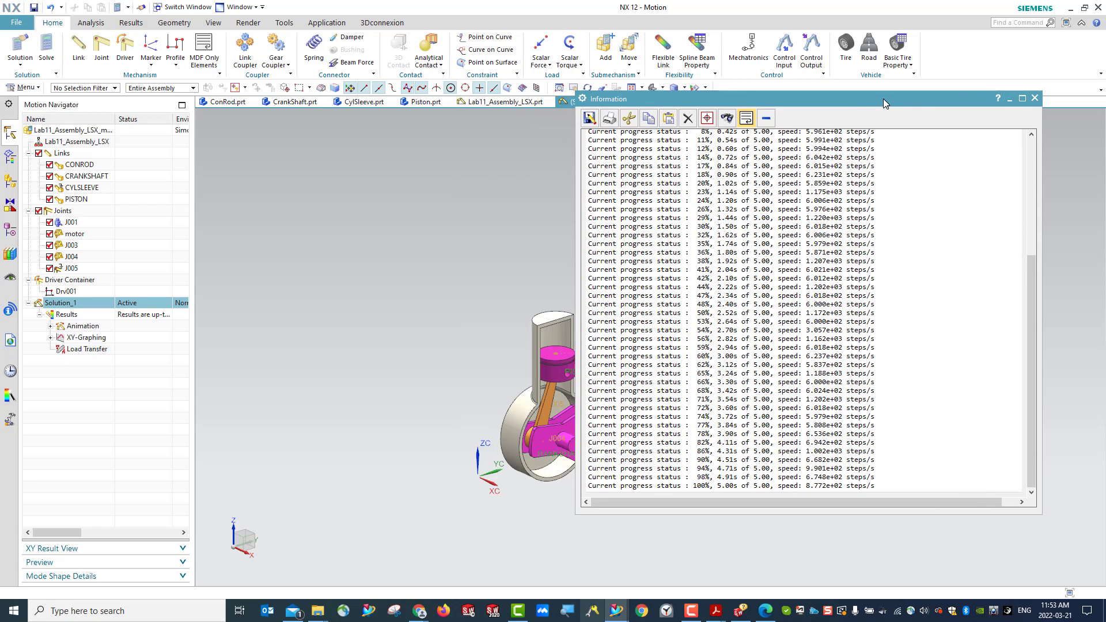
- Expand the default animation and XY-Graphing results of Solution_1, and close the solver information window
{"action": "left_click", "coordinate": [51, 326]}
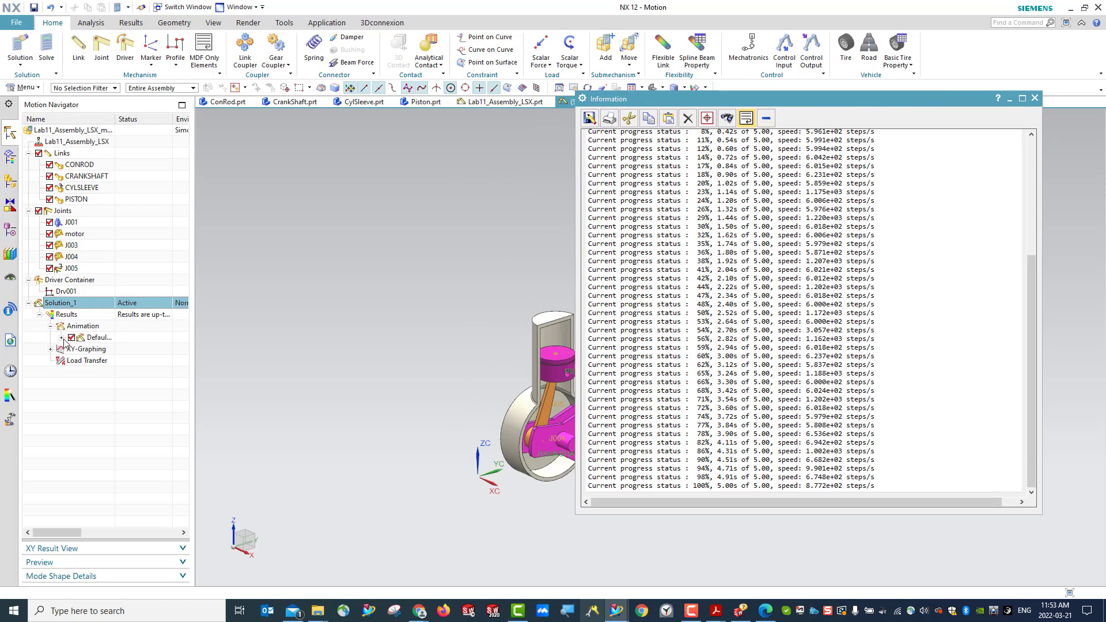
{"action": "left_click", "coordinate": [61, 338]}
{"action": "left_click", "coordinate": [51, 395]}
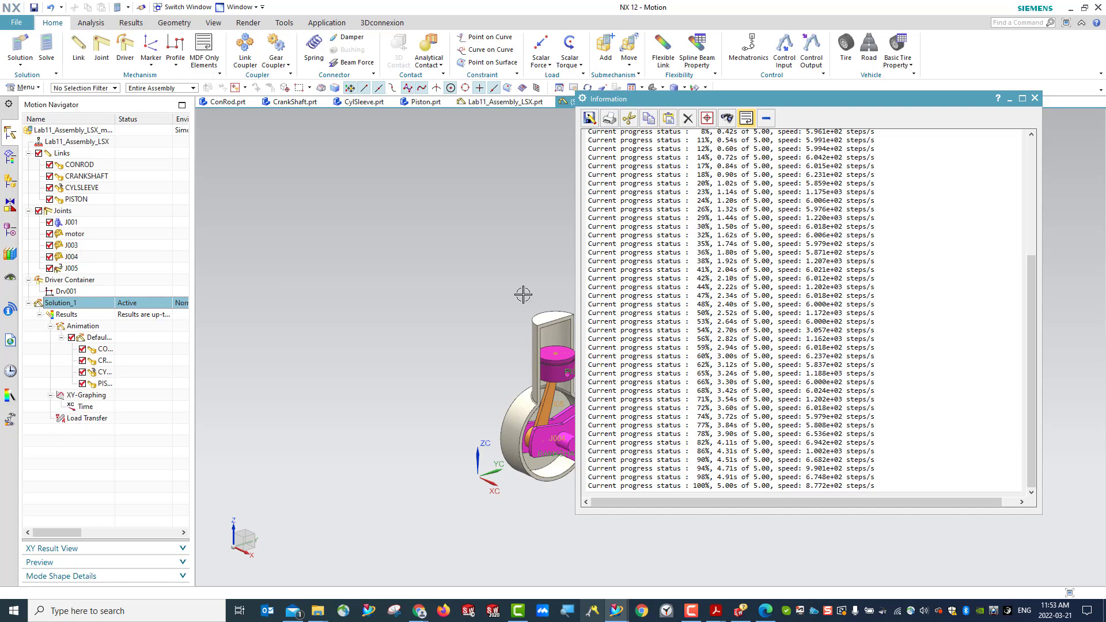
{"action": "left_click", "coordinate": [1035, 99]}
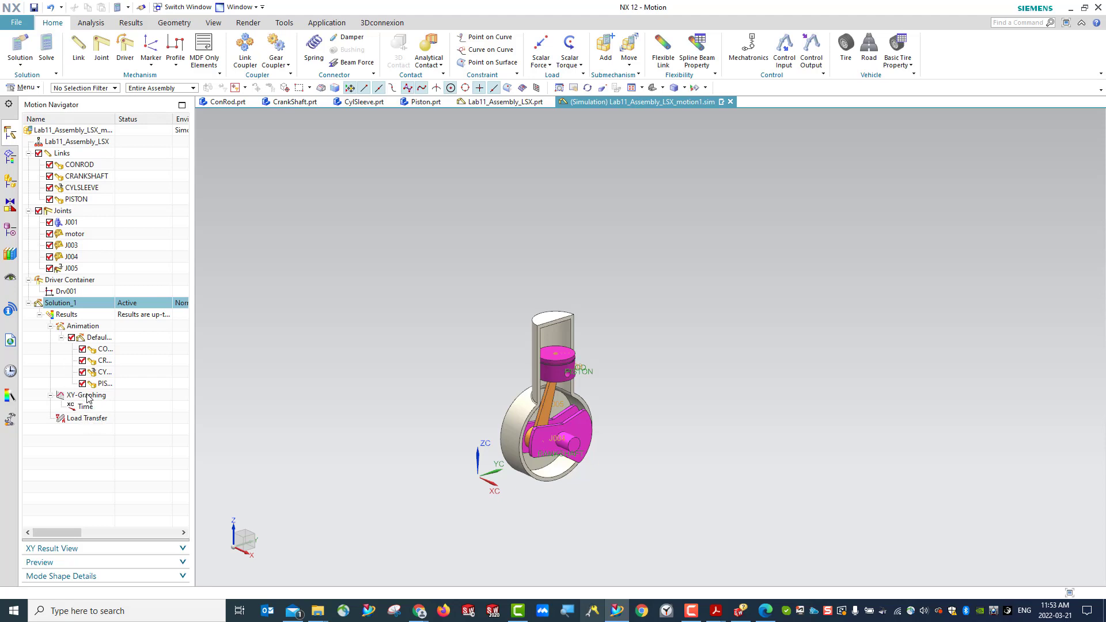
- Play the default animation of Solution_1, reset it to the start and replay it forward
{"action": "right_click", "coordinate": [101, 343]}
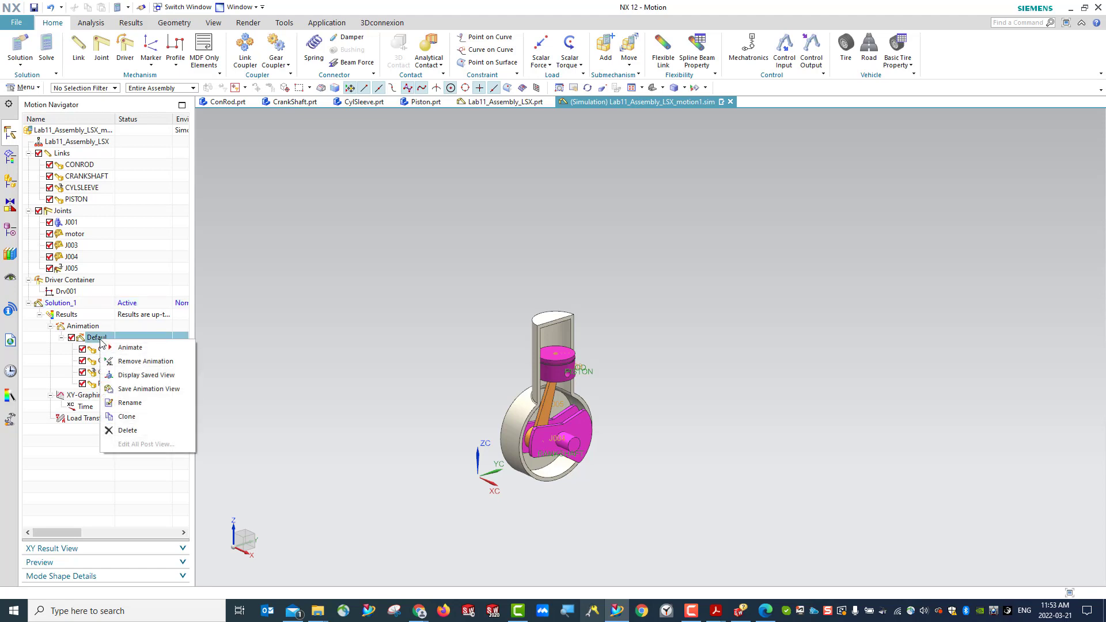
{"action": "left_click", "coordinate": [130, 347]}
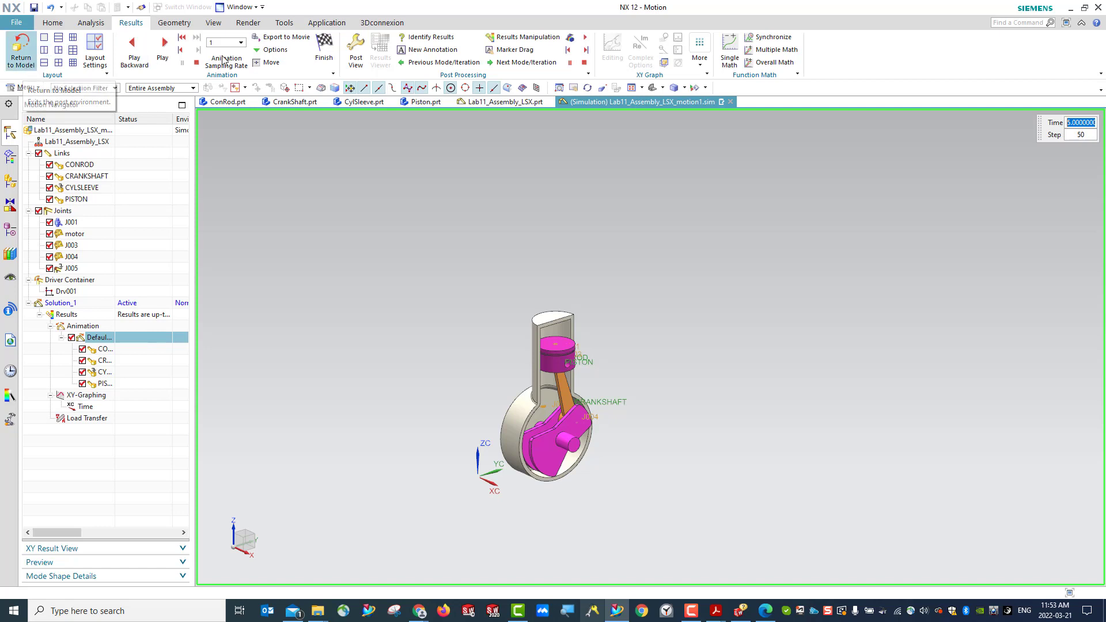
{"action": "left_click", "coordinate": [196, 62]}
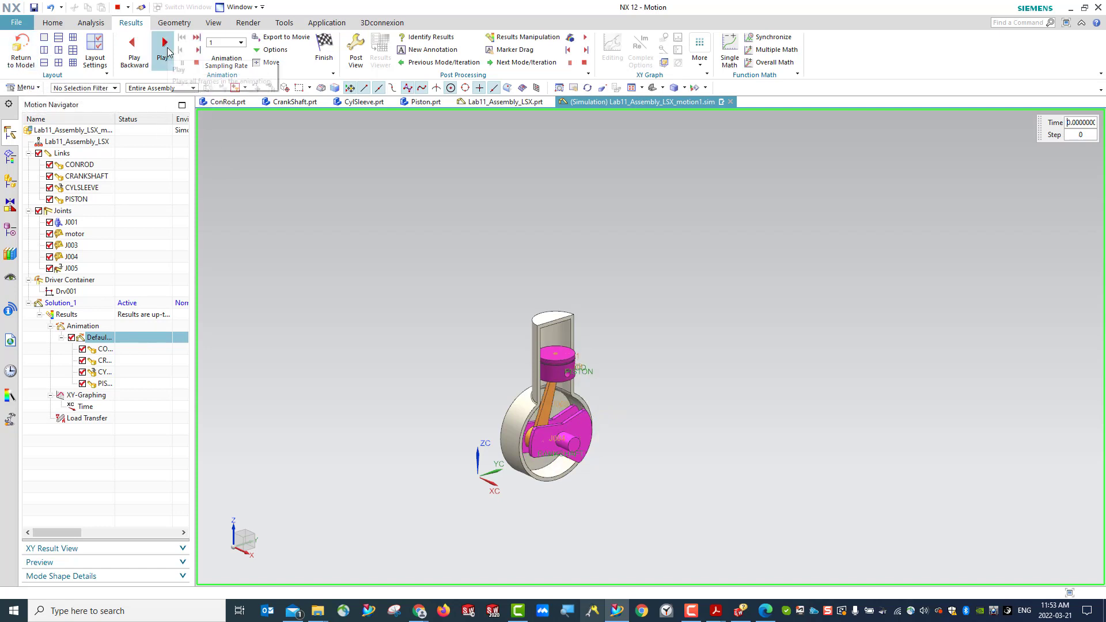
{"action": "left_click", "coordinate": [166, 49]}
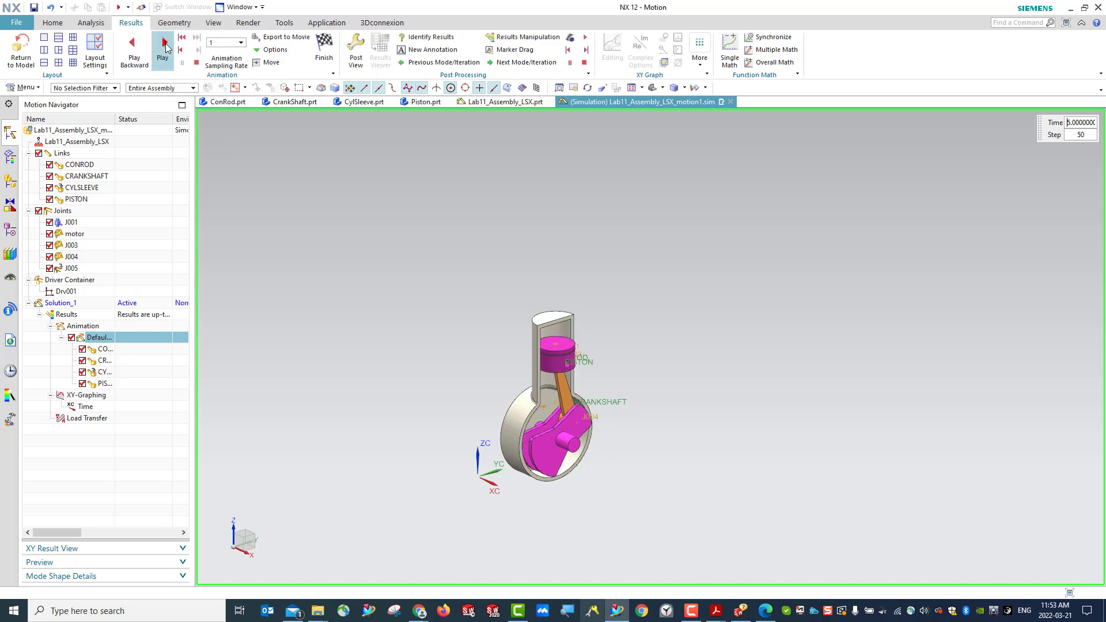
- Play the default animation backward without changing its sampling rate, and return to the model
{"action": "left_click", "coordinate": [241, 43]}
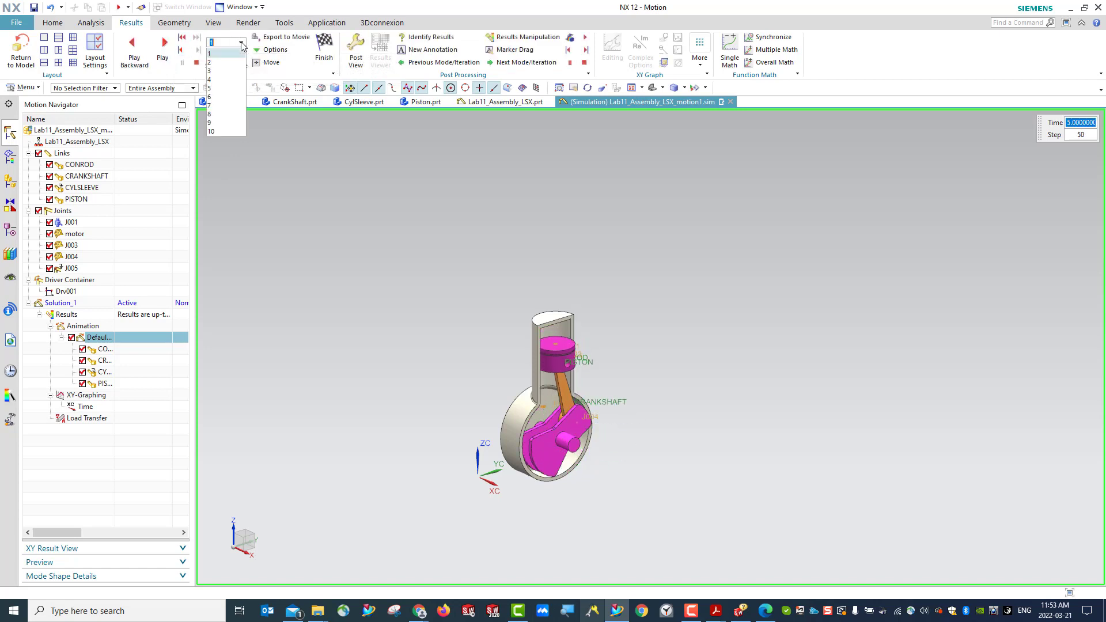
{"action": "left_click", "coordinate": [242, 43]}
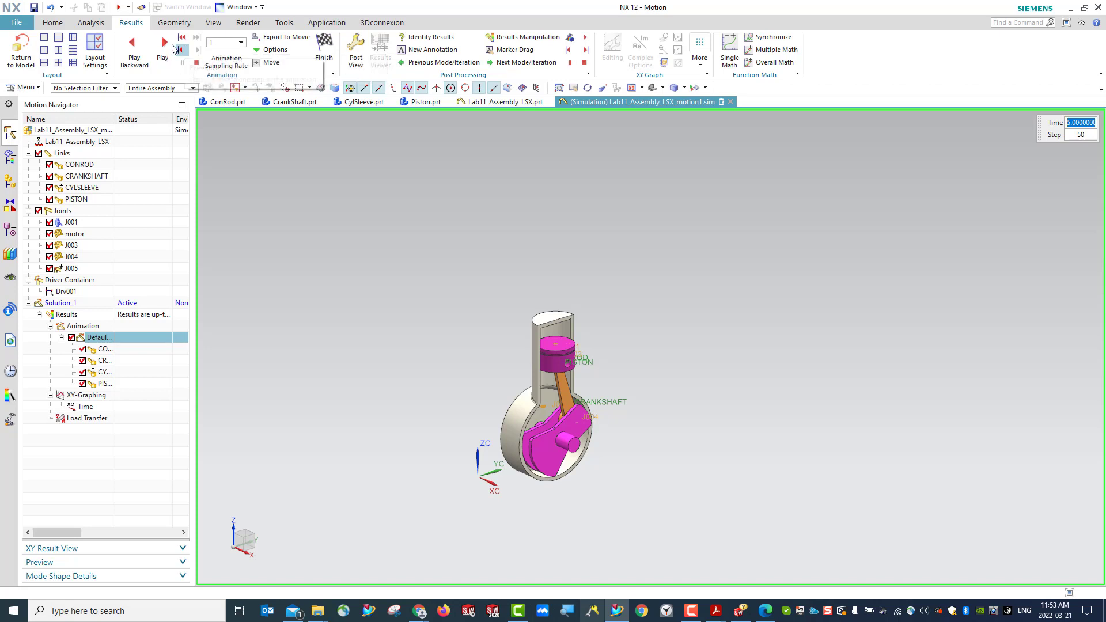
{"action": "left_click", "coordinate": [131, 56]}
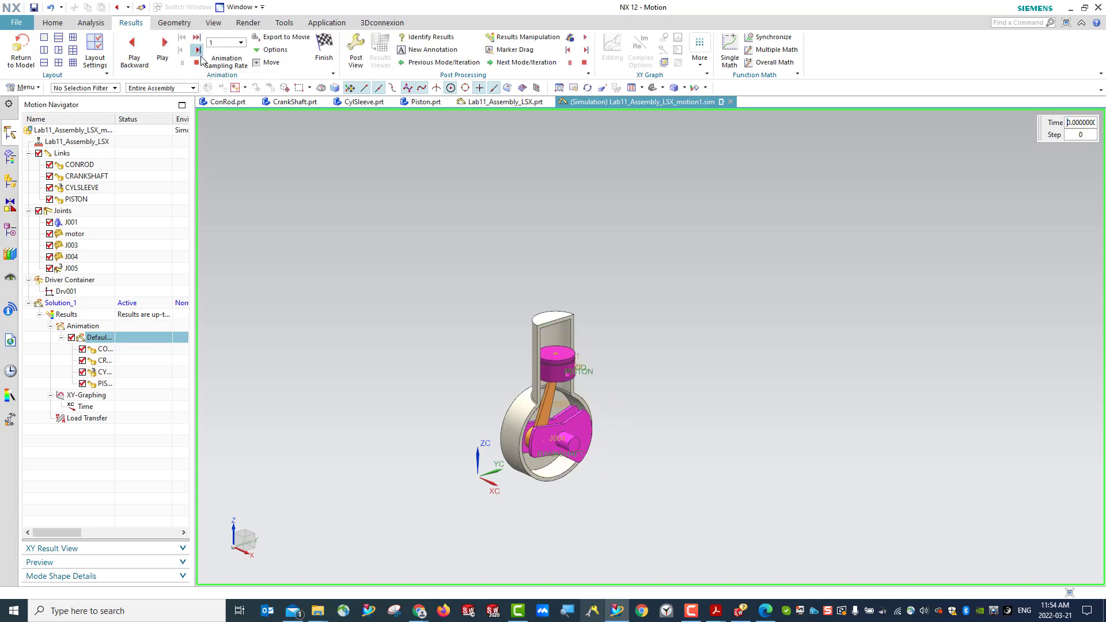
{"action": "left_click", "coordinate": [21, 53]}
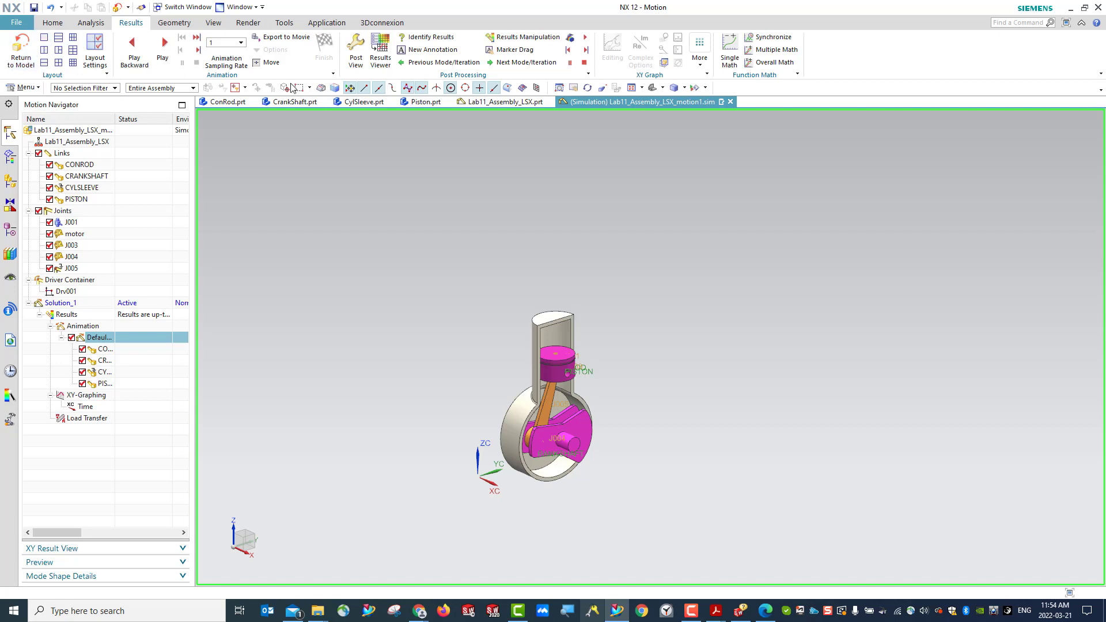
{"action": "left_click", "coordinate": [81, 408]}
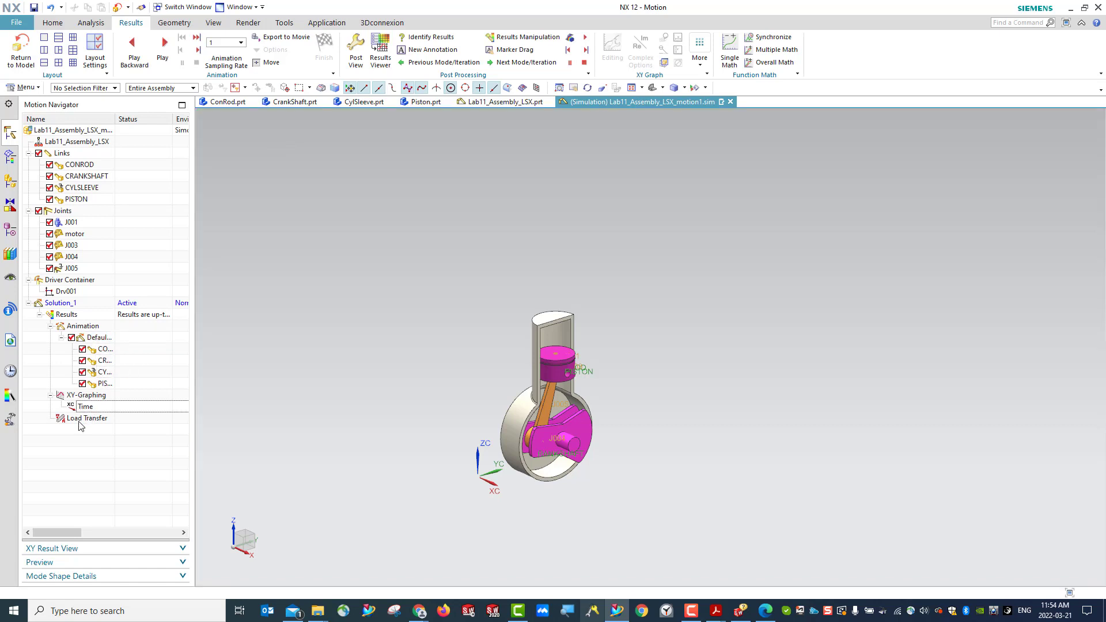
{"action": "left_click", "coordinate": [89, 420]}
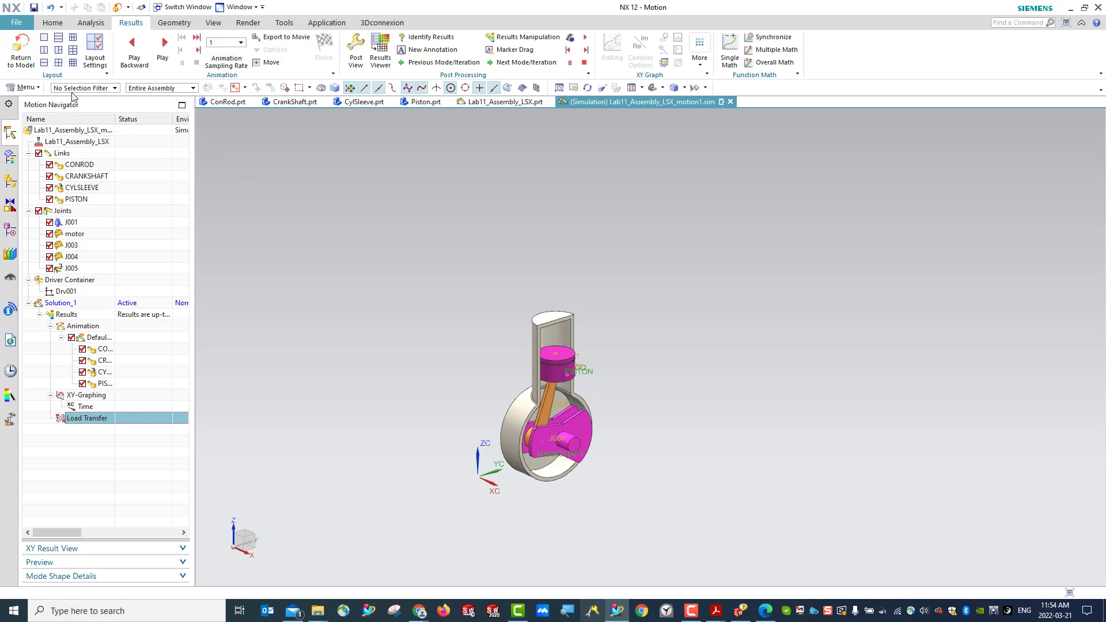
{"action": "left_click", "coordinate": [53, 24]}
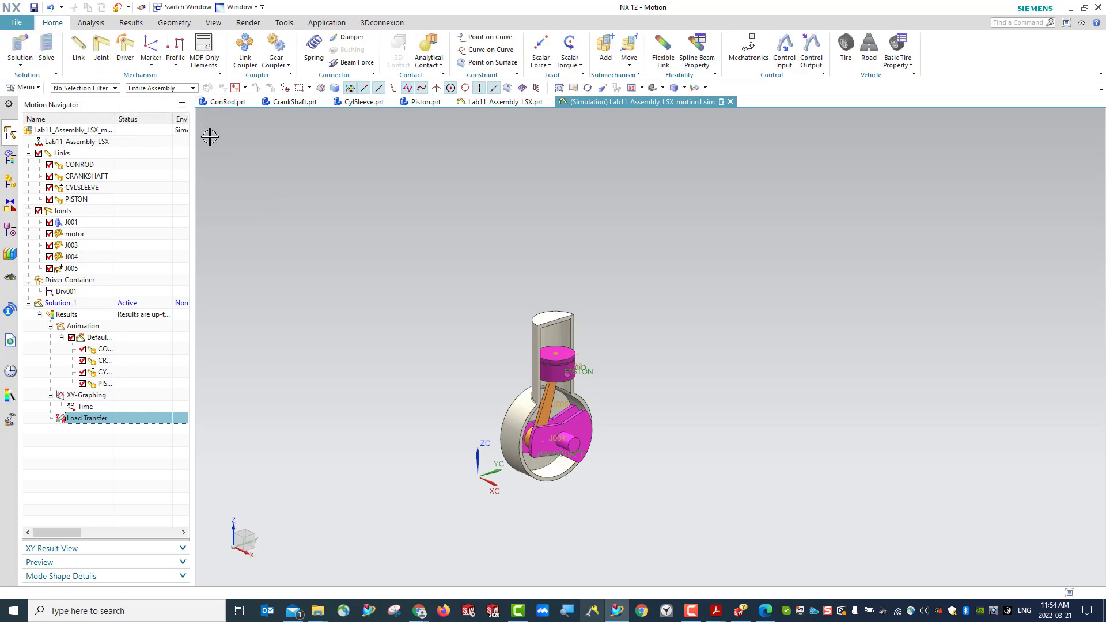